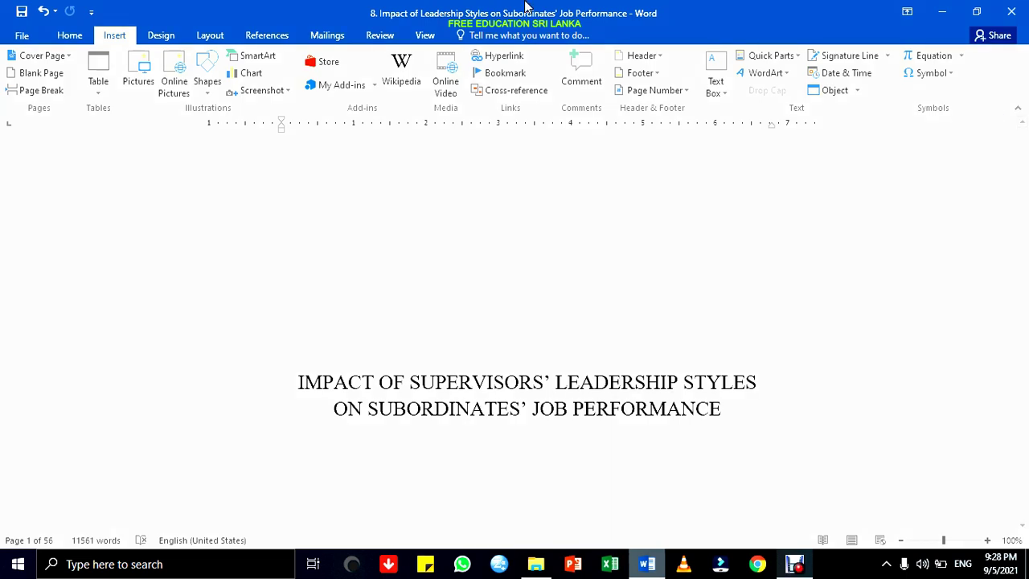
# Show the paragraph marks and other hidden formatting symbols in the document
pyautogui.click(64, 38)
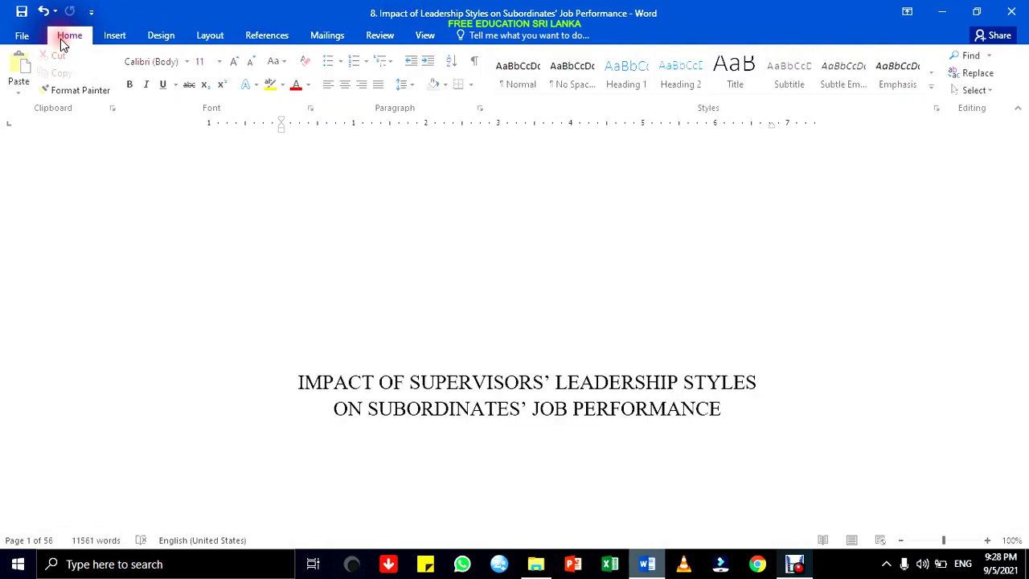
pyautogui.click(475, 65)
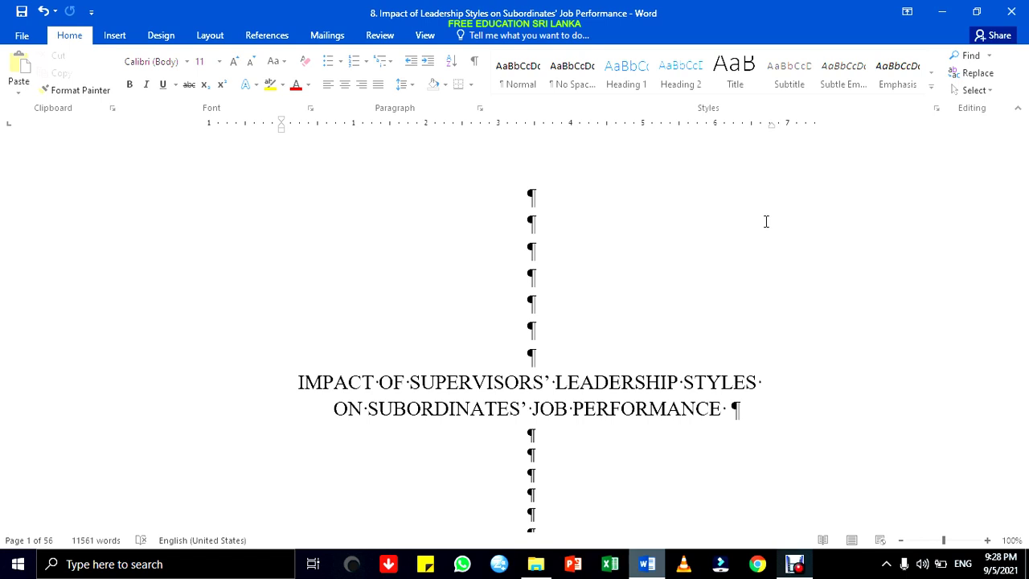
pyautogui.click(812, 272)
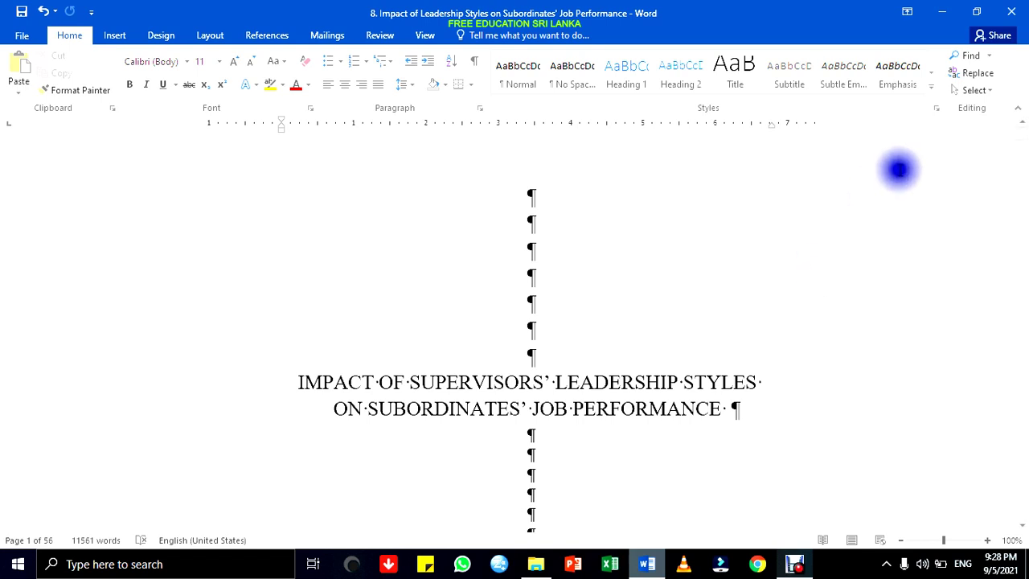
# Left-align the three centred empty paragraphs at the end of the title page, just before the DECLARATION page
pyautogui.moveTo(1022, 142)
pyautogui.mouseDown()
pyautogui.moveTo(1022, 150)
pyautogui.moveTo(1024, 142)
pyautogui.mouseUp()
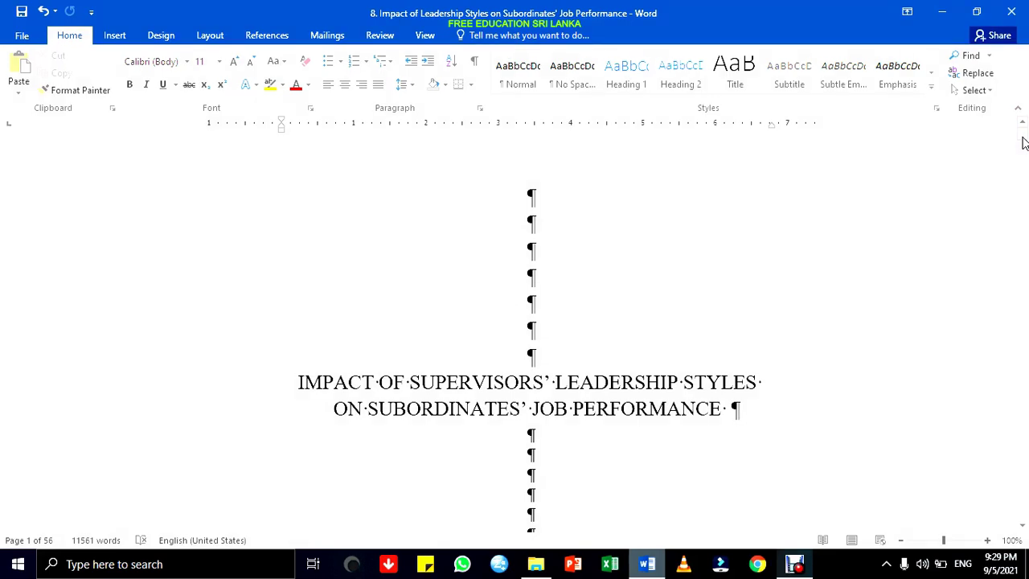
pyautogui.click(1022, 525)
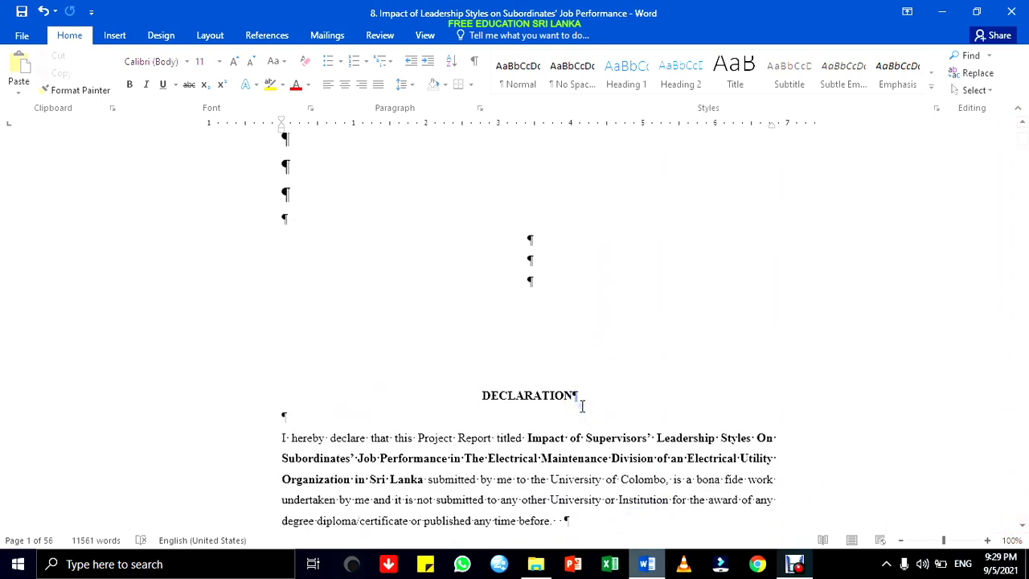
pyautogui.click(480, 396)
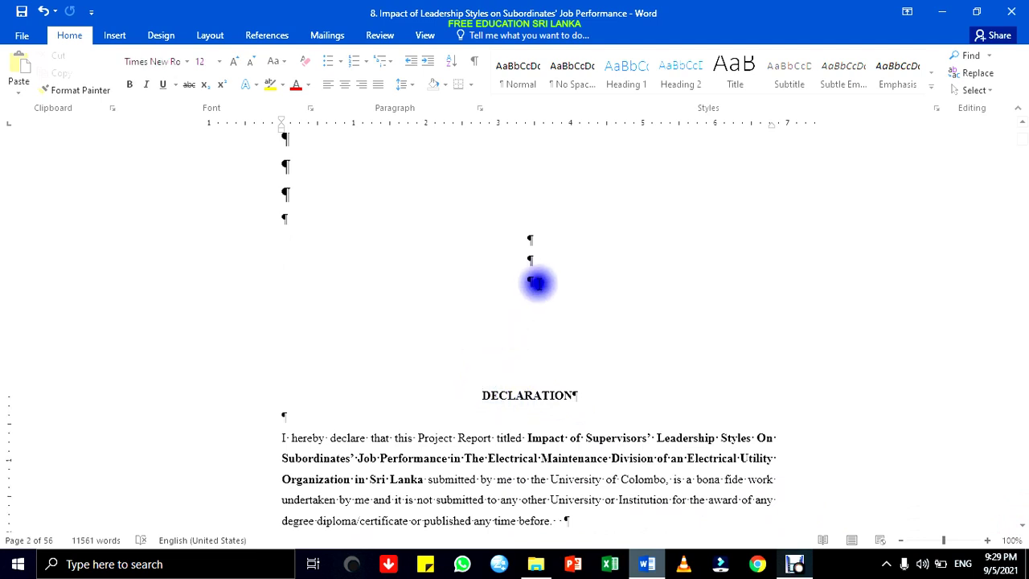
pyautogui.click(535, 281)
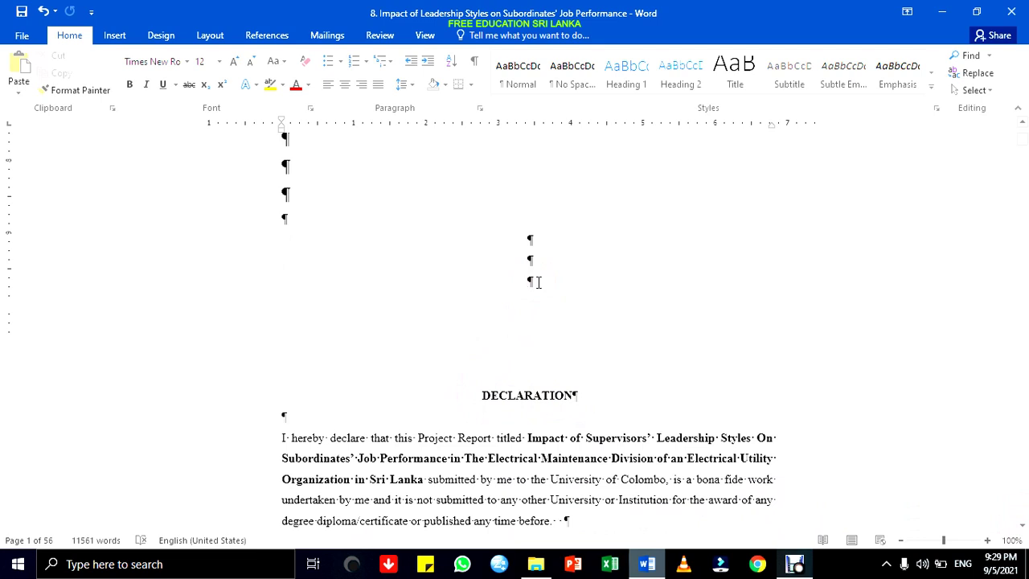
pyautogui.click(526, 241)
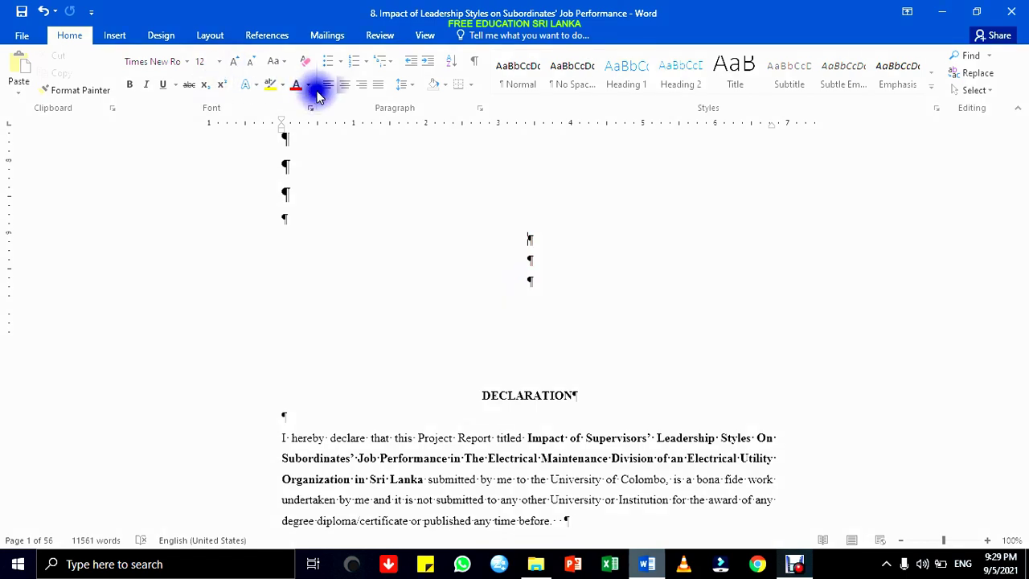
pyautogui.click(324, 89)
pyautogui.click(526, 258)
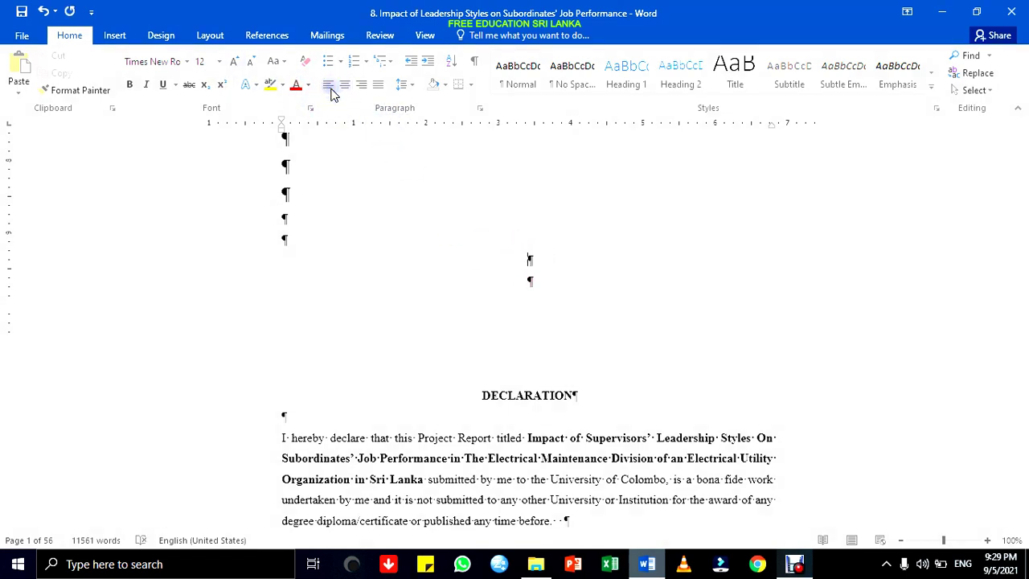
pyautogui.click(330, 88)
pyautogui.click(529, 280)
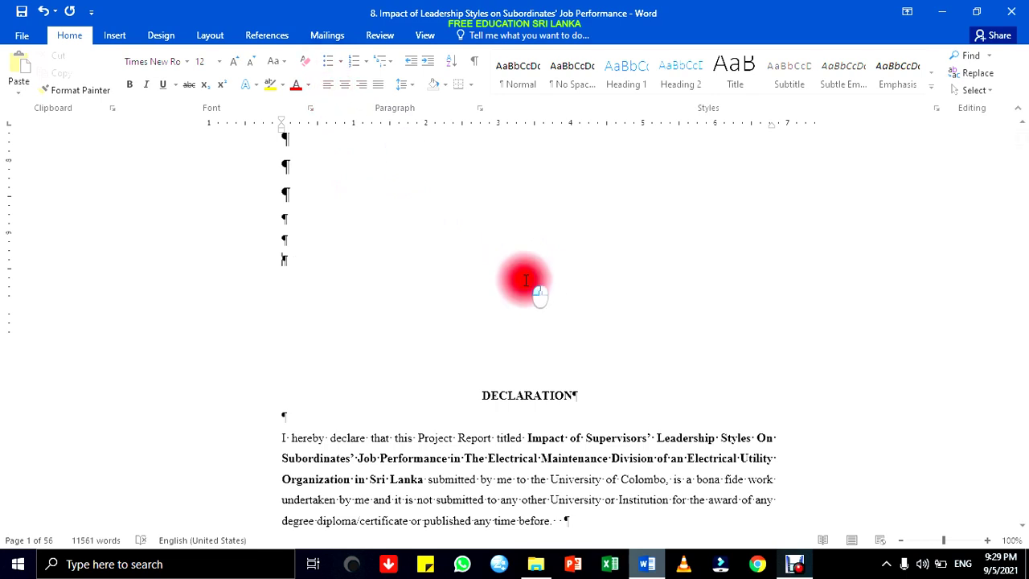
pyautogui.click(333, 90)
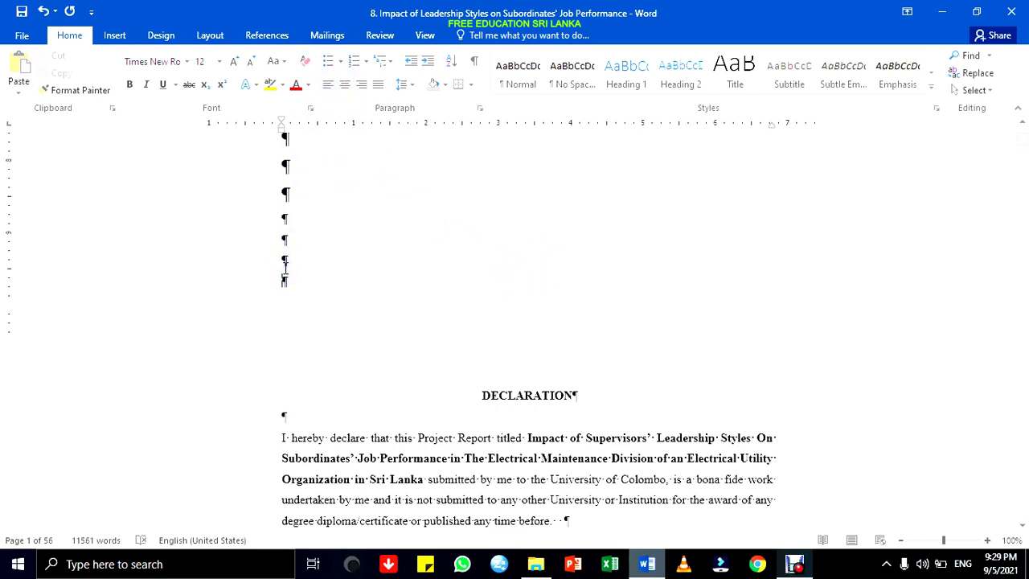
# Insert a Next Page section break at the end of the title page and delete the empty paragraph above the DECLARATION heading
pyautogui.click(212, 34)
pyautogui.click(196, 57)
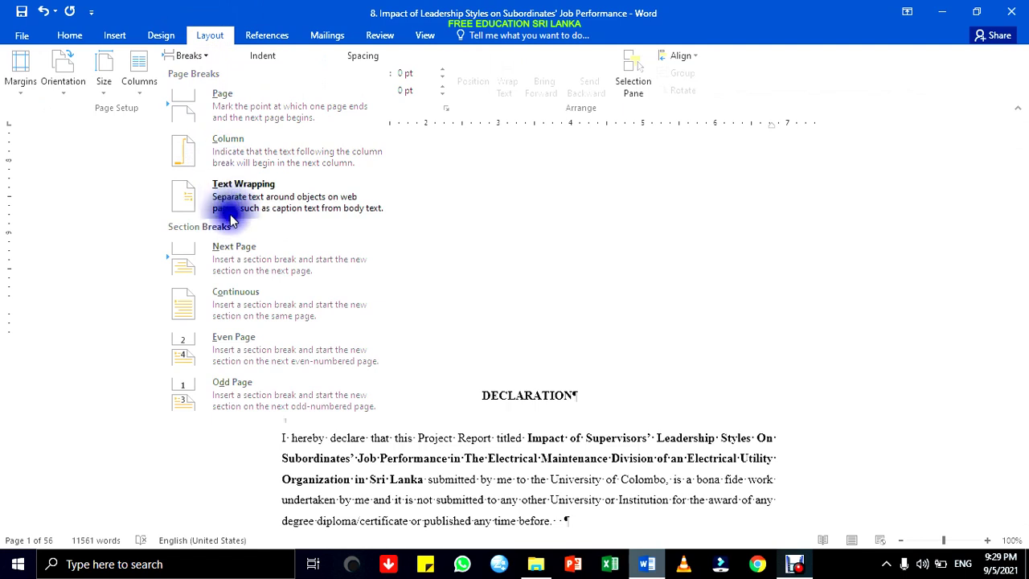
pyautogui.click(232, 256)
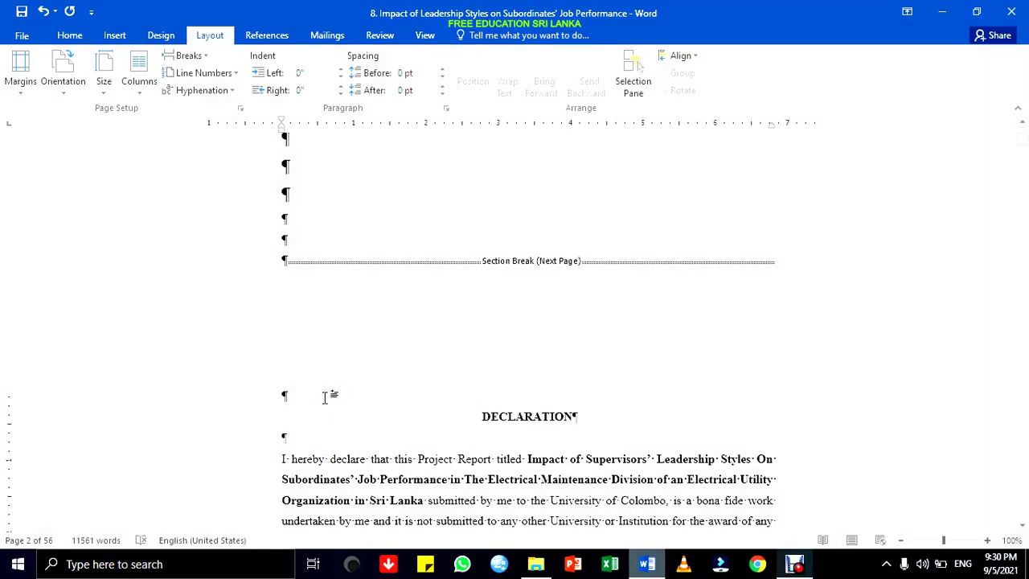
pyautogui.press('Delete')
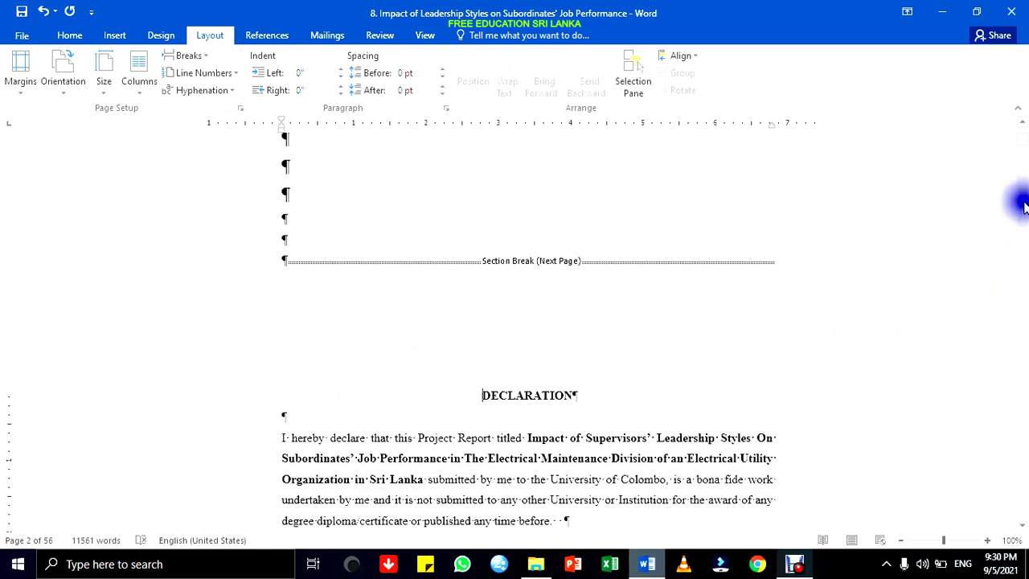
# Left-align the centred empty paragraph at the end of the page before CHAPTER ONE – INTRODUCTION
pyautogui.moveTo(1021, 138); pyautogui.dragTo(1018, 191)
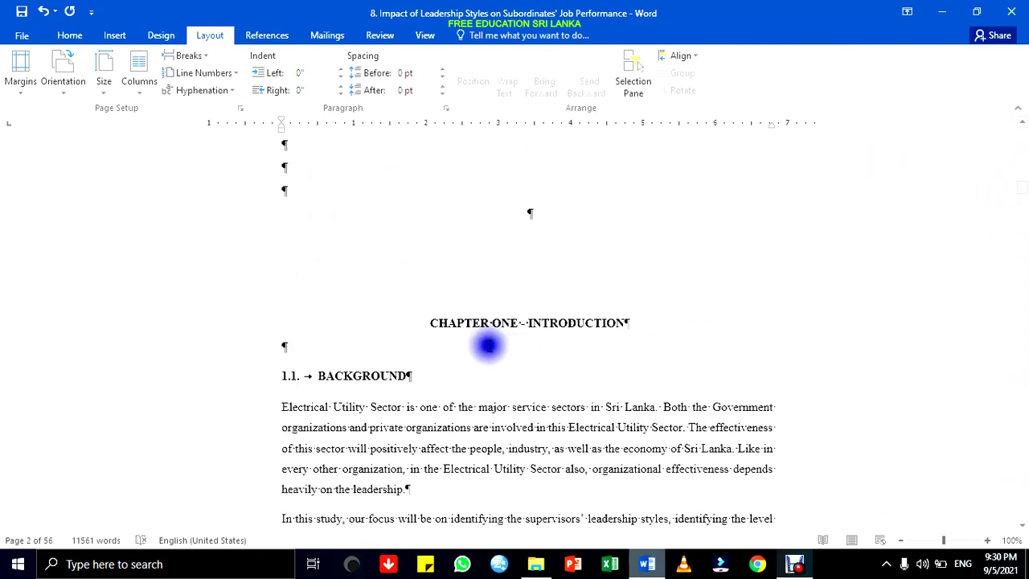
pyautogui.click(524, 219)
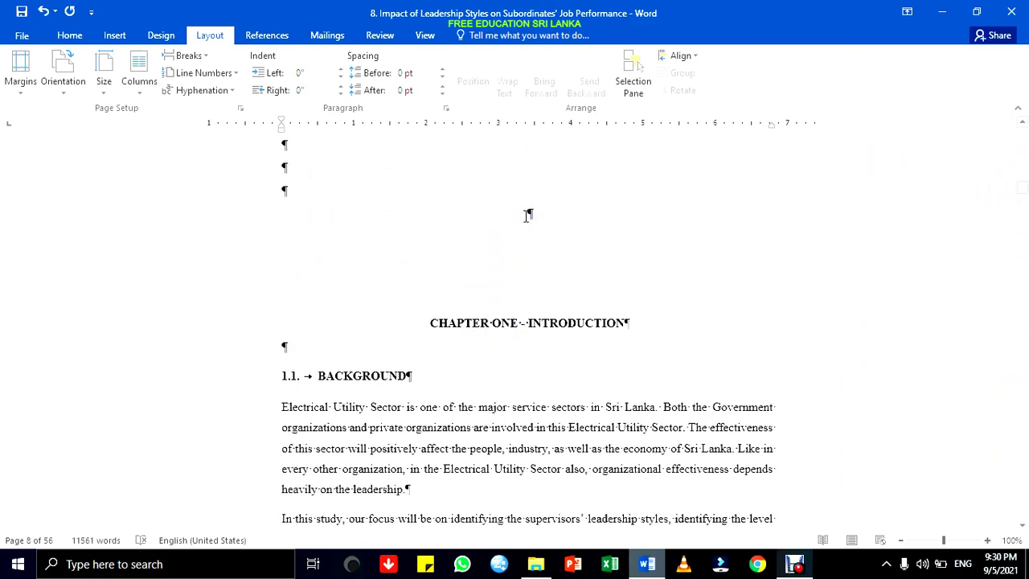
pyautogui.click(524, 215)
pyautogui.click(69, 34)
pyautogui.click(329, 85)
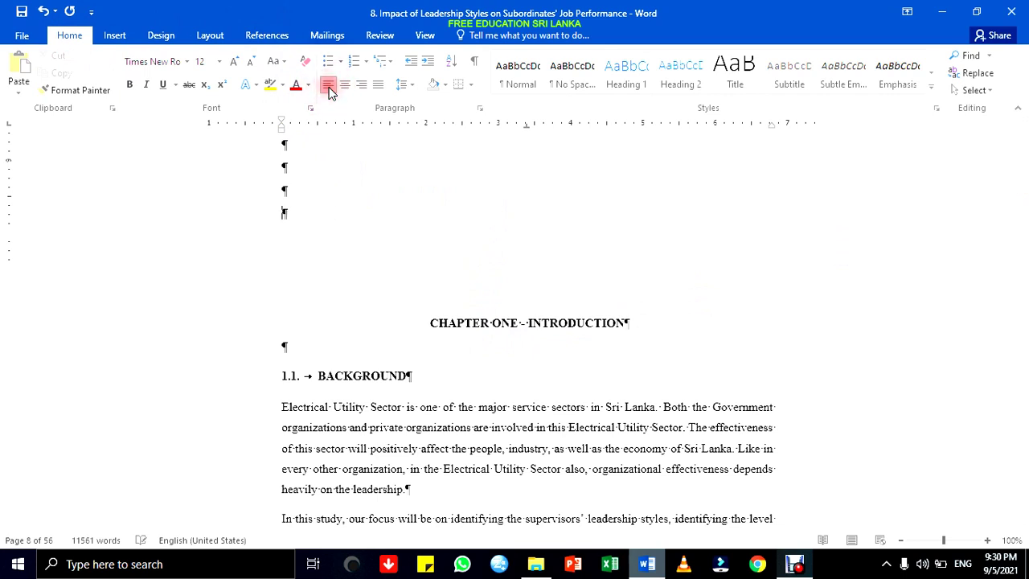
# Insert a Next Page section break before CHAPTER ONE and remove the empty paragraph above its heading
pyautogui.click(207, 35)
pyautogui.click(188, 56)
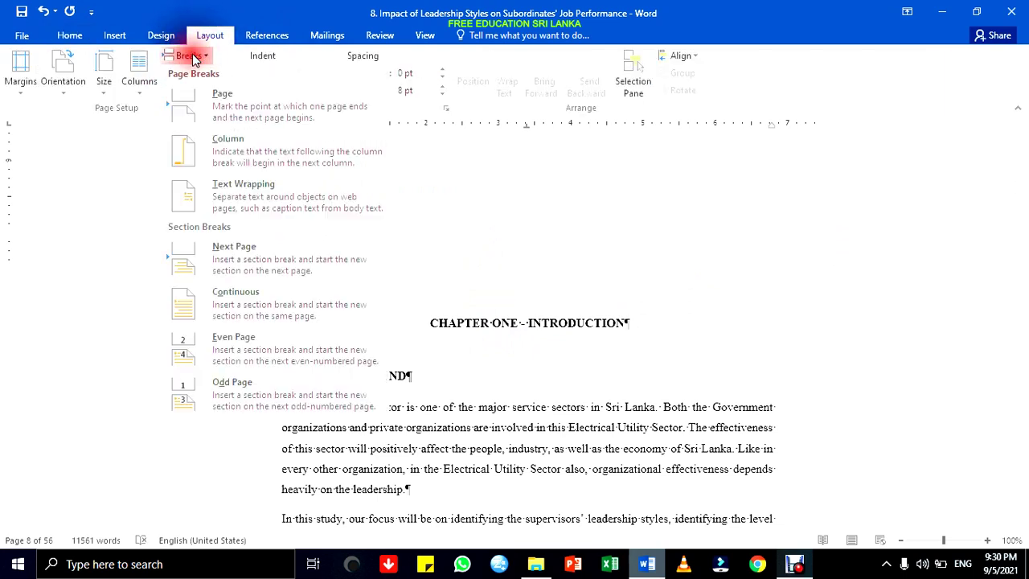
pyautogui.click(262, 251)
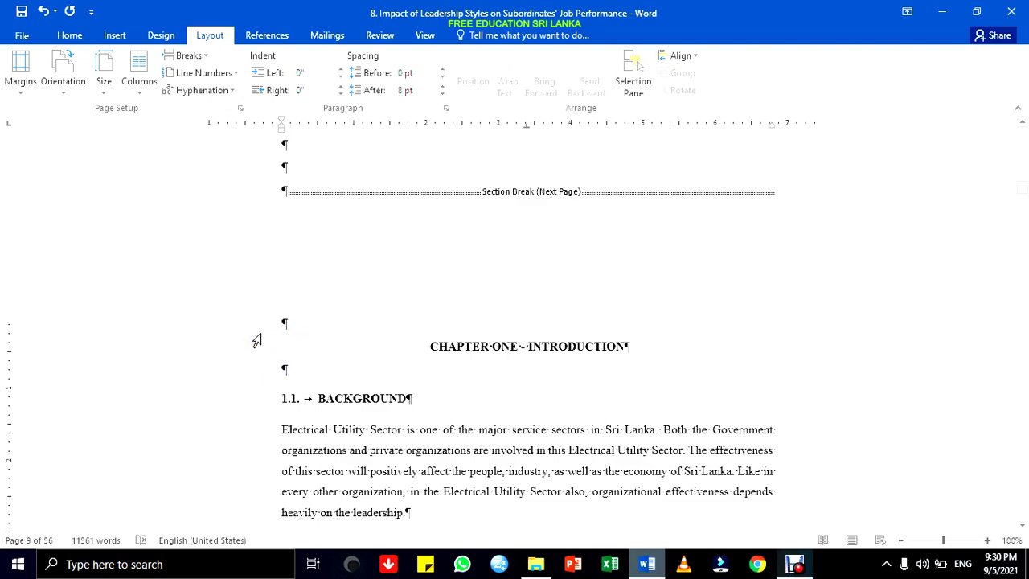
pyautogui.press('BackSpace')
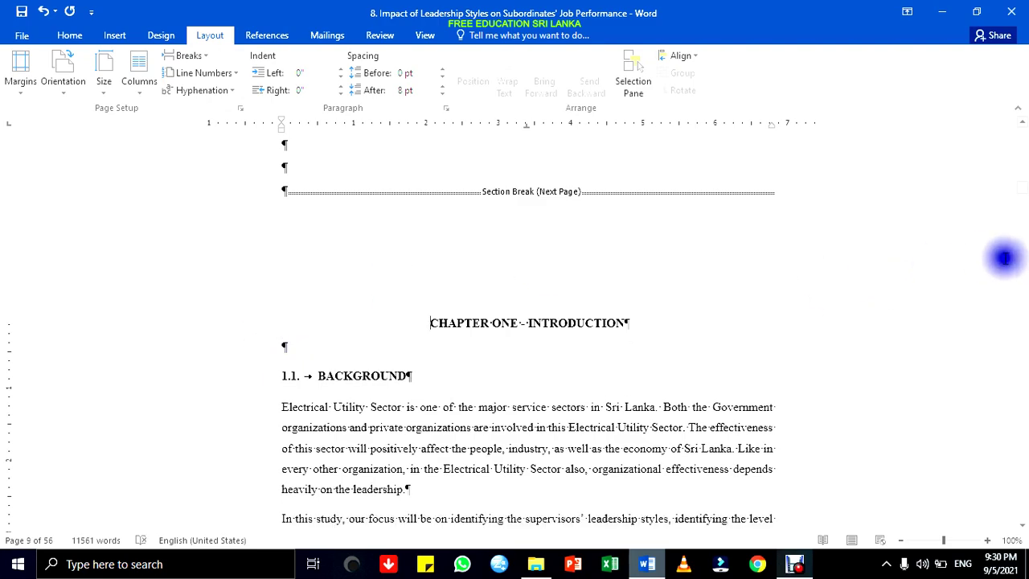
# Left-align all the centred empty paragraphs at the end of the page before CHAPTER TWO – LITERATURE REVIEW
pyautogui.moveTo(1022, 193); pyautogui.dragTo(1027, 227)
pyautogui.moveTo(538, 342); pyautogui.dragTo(518, 235)
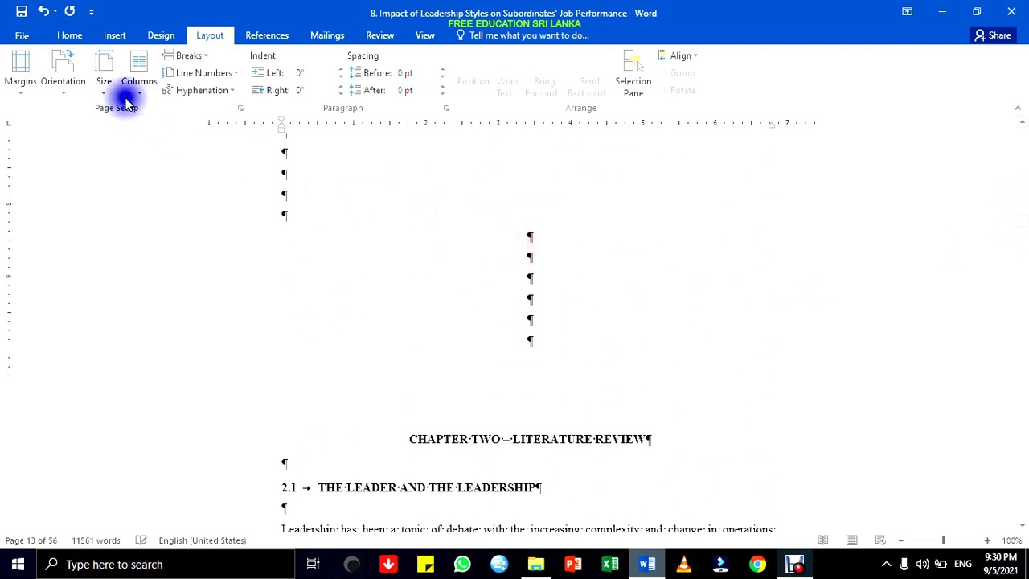
pyautogui.click(69, 35)
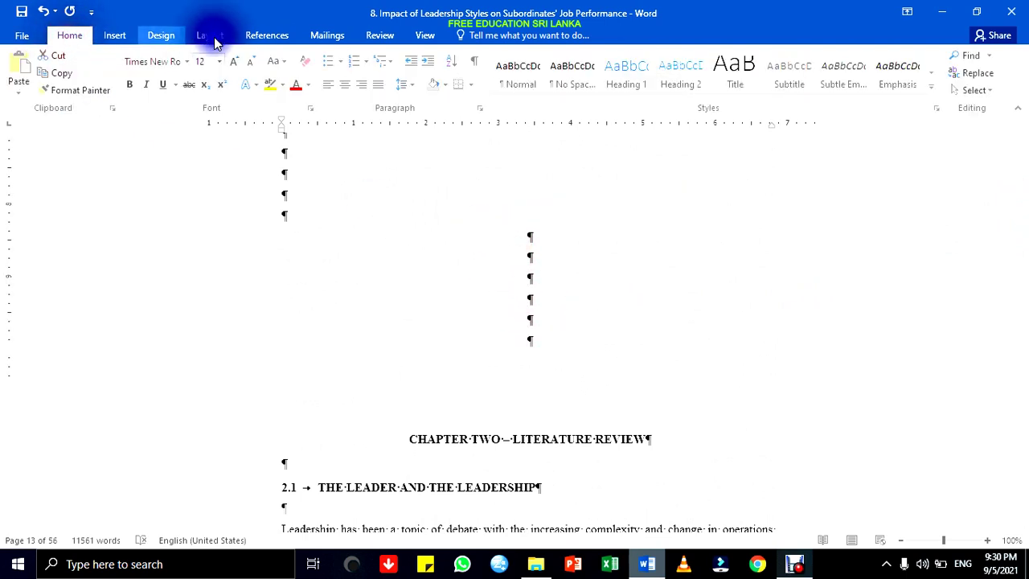
pyautogui.click(329, 83)
pyautogui.click(526, 339)
pyautogui.click(329, 87)
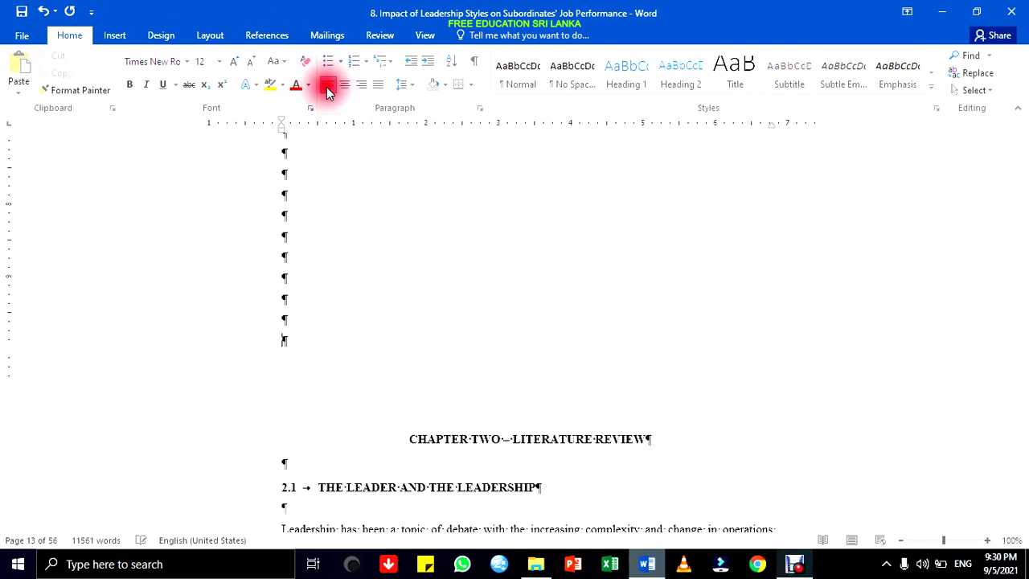
# Insert a Next Page section break before CHAPTER TWO and delete the empty paragraph above its heading
pyautogui.click(210, 36)
pyautogui.click(196, 61)
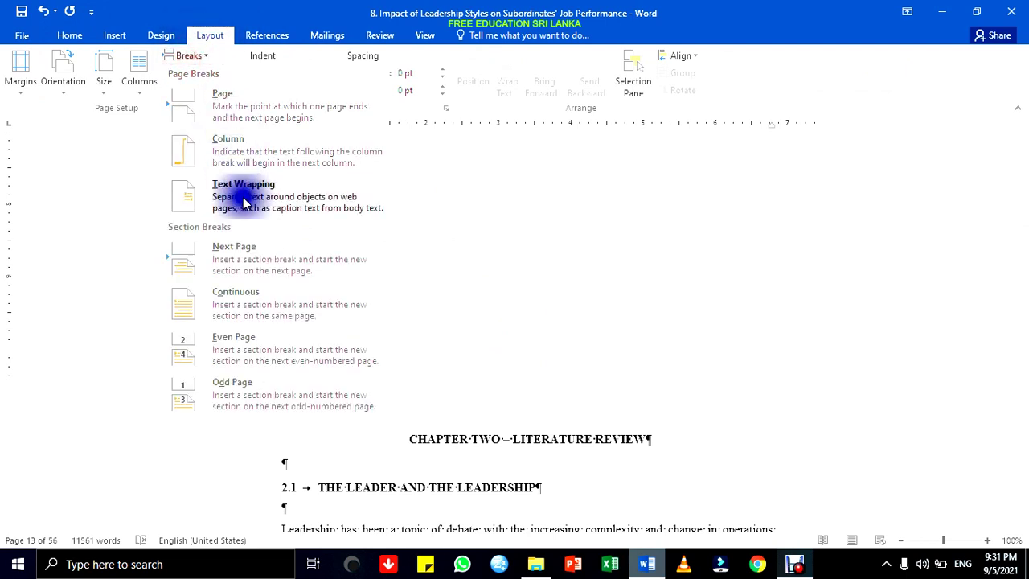
pyautogui.click(251, 250)
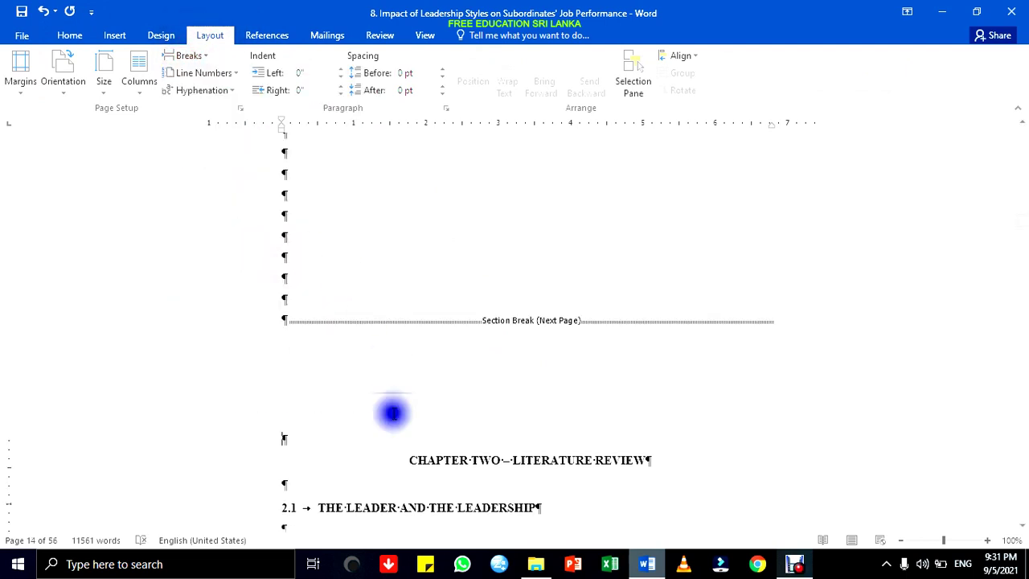
pyautogui.press('Delete')
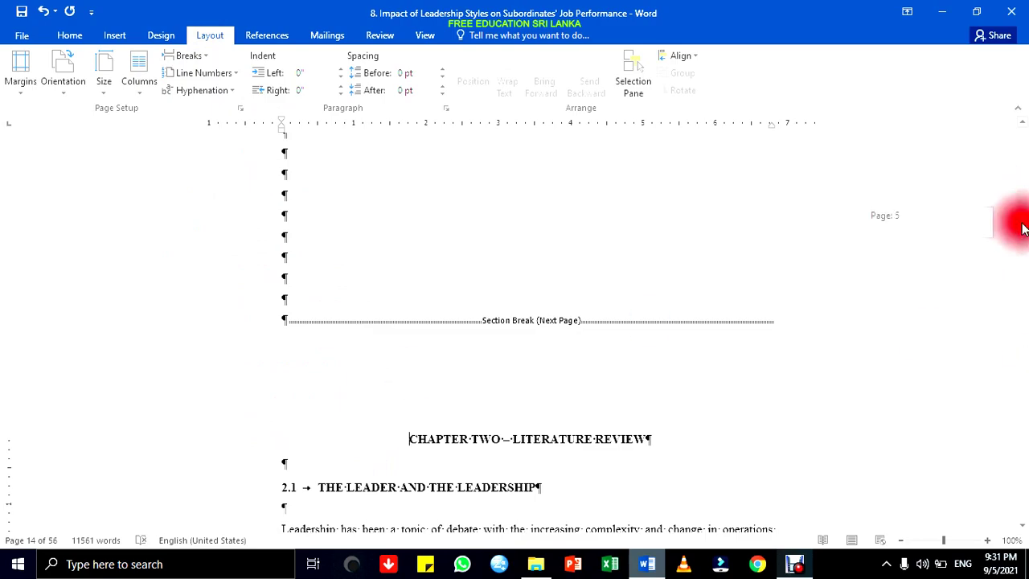
# Move the 2.5 RELATIONSHIP BETWEEN LEADERSHIP STYLES AND PERFORMANCE OUTCOMES heading to the next page with three empty paragraphs before it
pyautogui.moveTo(1023, 228); pyautogui.dragTo(1026, 257)
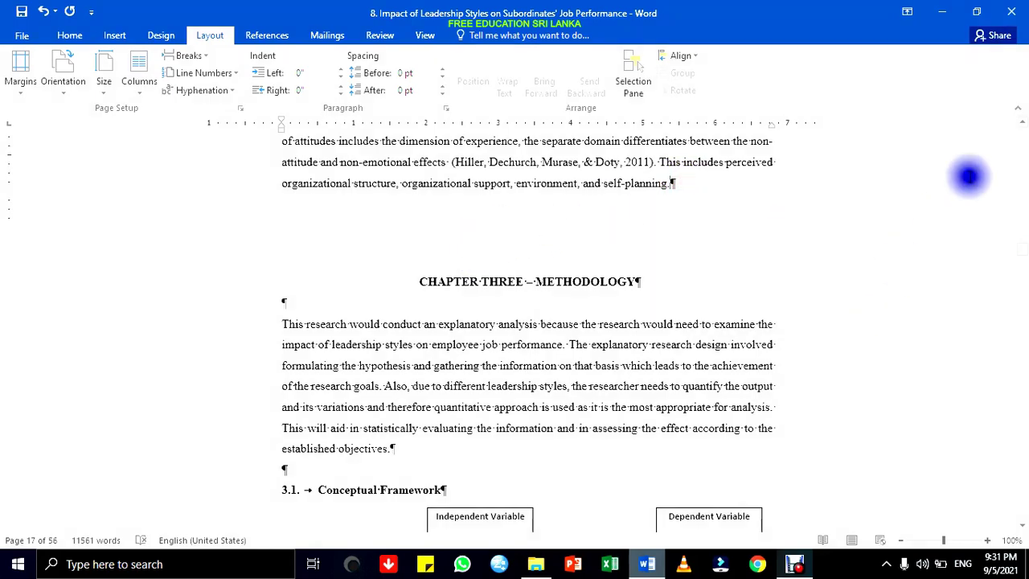
pyautogui.moveTo(1023, 128); pyautogui.dragTo(1023, 129)
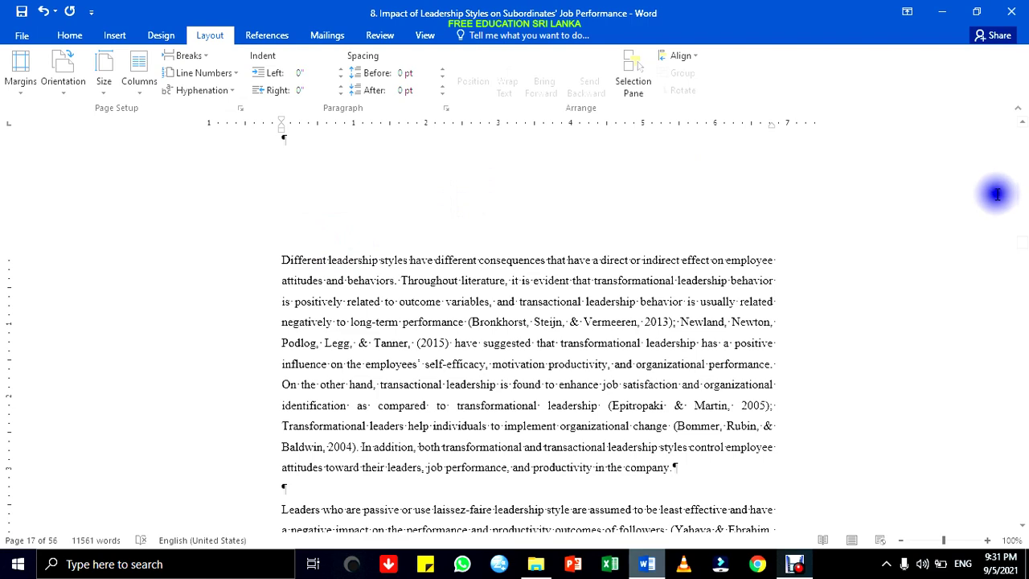
pyautogui.moveTo(1023, 251); pyautogui.dragTo(1025, 251)
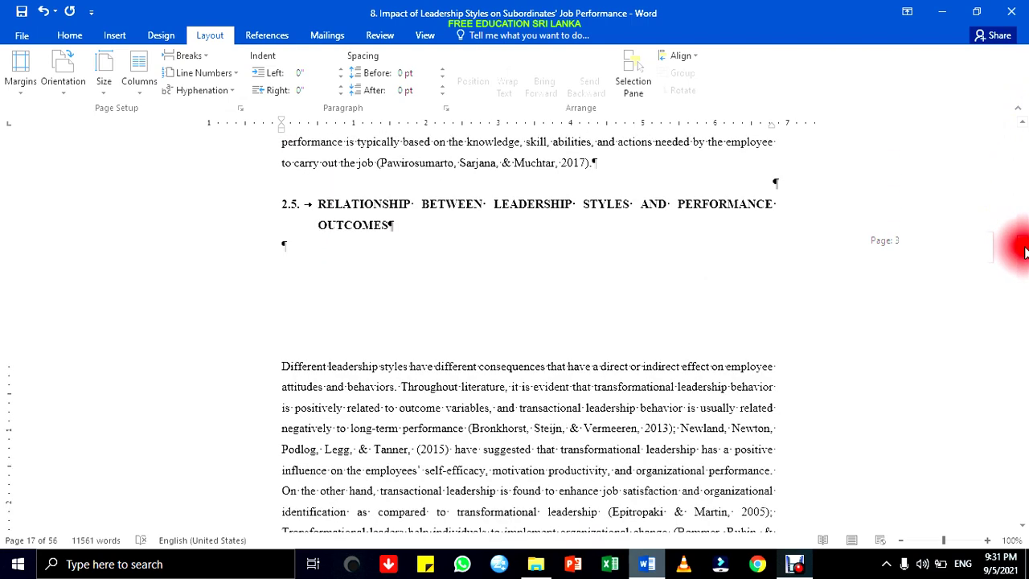
pyautogui.click(282, 208)
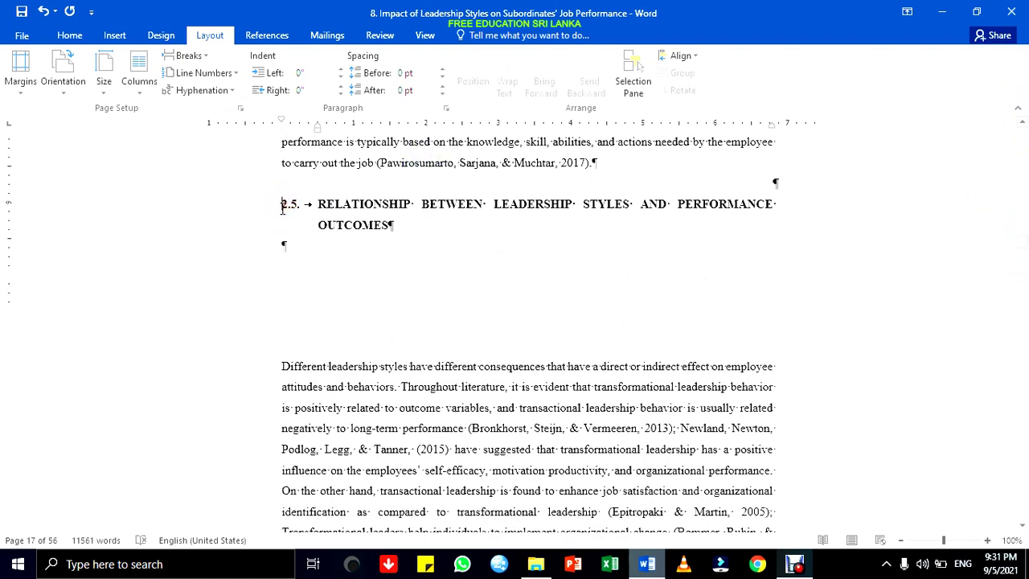
pyautogui.press('Return')
pyautogui.press('Return')
pyautogui.press('Return')
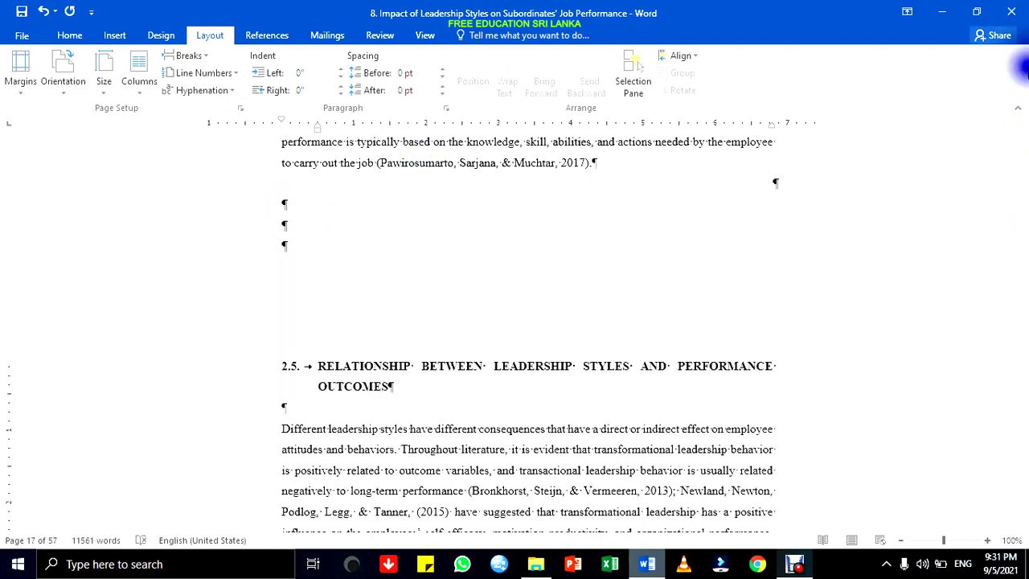
# Push the CHAPTER THREE – METHODOLOGY heading to the top of the next page by adding empty paragraphs before it
pyautogui.moveTo(1023, 240); pyautogui.dragTo(1021, 247)
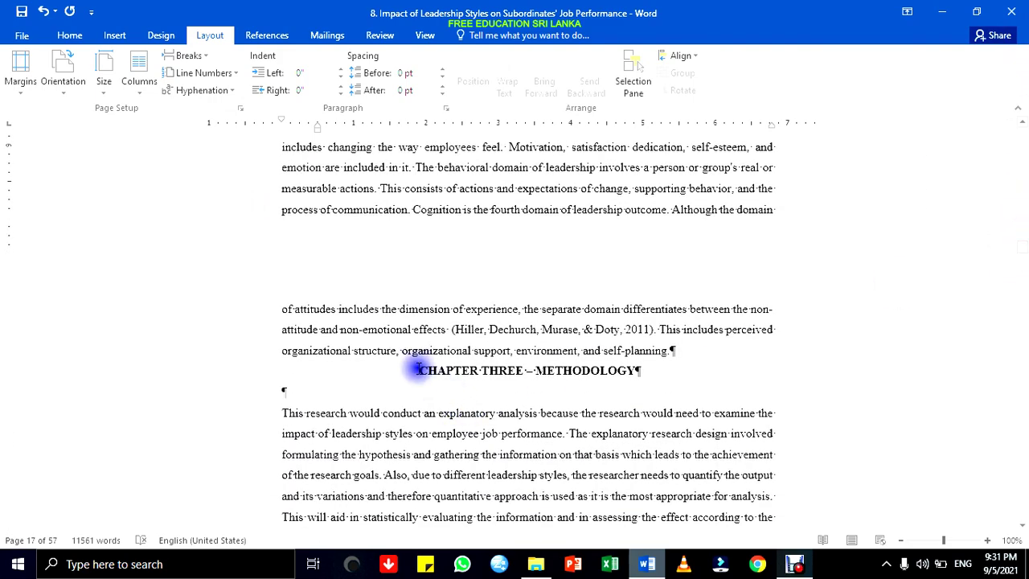
pyautogui.press('Return')
pyautogui.press('Return')
pyautogui.press('Return')
pyautogui.press('Return')
pyautogui.press('Return')
pyautogui.press('Return')
pyautogui.press('Return')
pyautogui.press('Return')
pyautogui.press('Return')
pyautogui.press('Return')
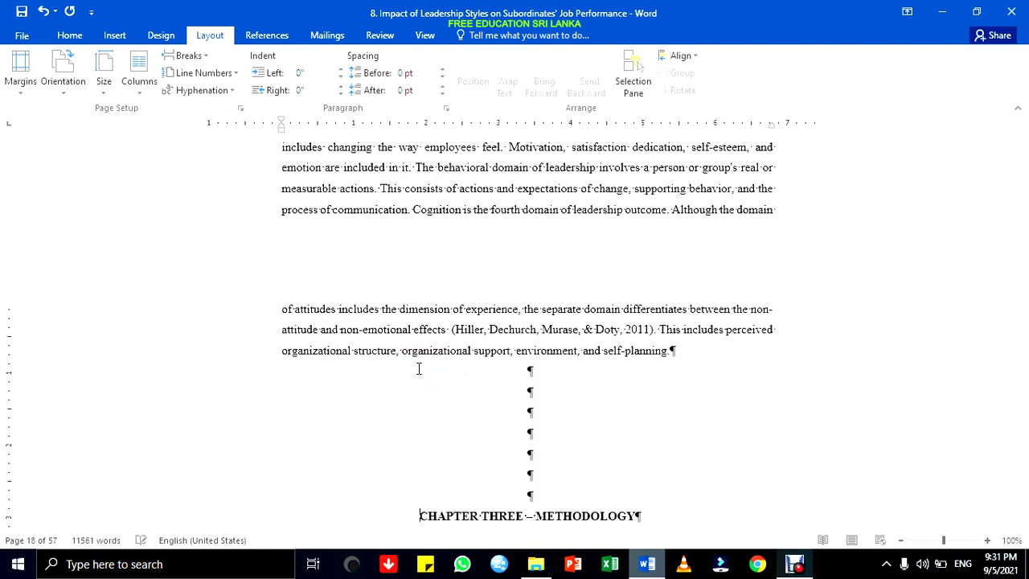
pyautogui.press('Return')
pyautogui.press('Return')
pyautogui.press('Return')
pyautogui.press('Return')
pyautogui.press('Return')
pyautogui.press('Return')
pyautogui.press('Return')
pyautogui.press('Return')
pyautogui.press('Return')
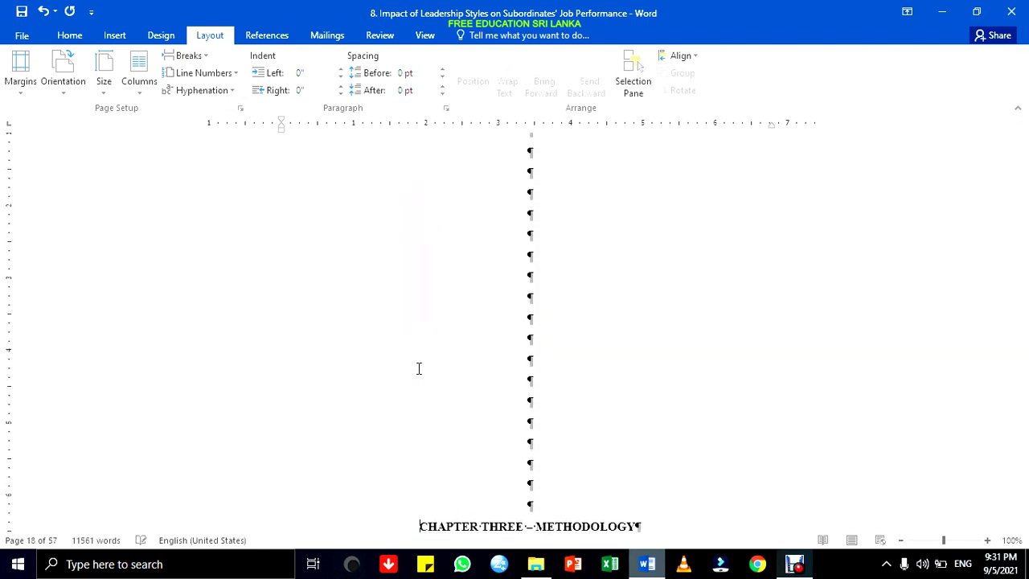
pyautogui.press('Return')
pyautogui.press('Return')
pyautogui.press('Return')
pyautogui.press('Return')
pyautogui.press('Return')
pyautogui.press('Return')
pyautogui.press('Return')
pyautogui.press('Return')
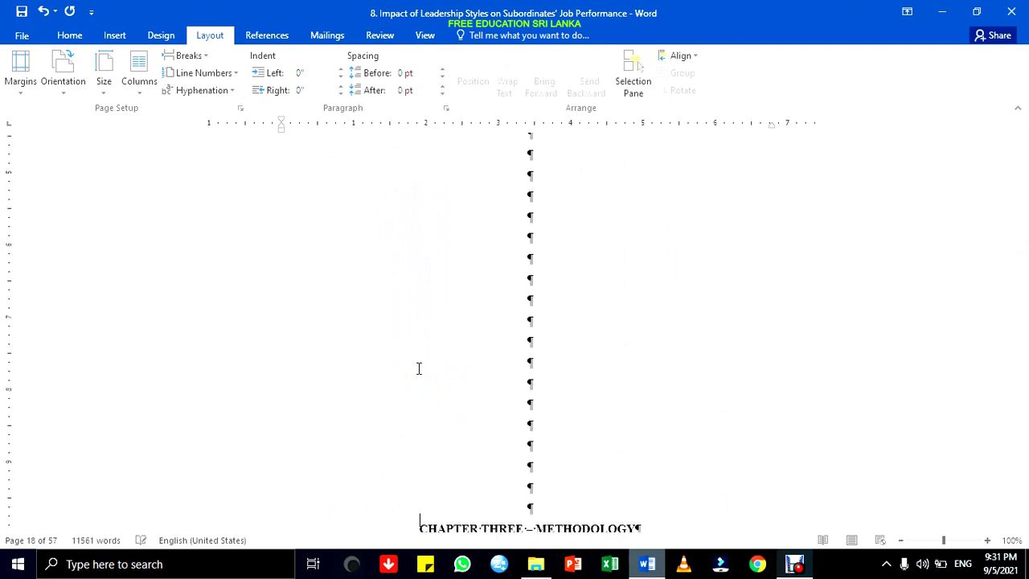
pyautogui.press('Return')
pyautogui.press('BackSpace')
pyautogui.press('BackSpace')
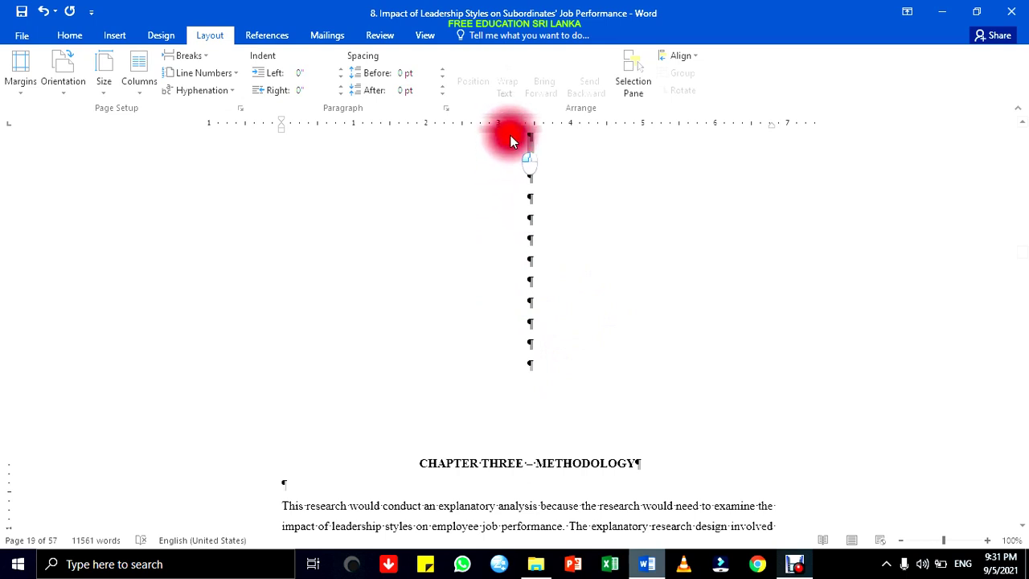
# Left-align all the centred empty paragraphs between the self-planning paragraph and the CHAPTER THREE – METHODOLOGY heading
pyautogui.press('Return')
pyautogui.press('Return')
pyautogui.press('Return')
pyautogui.press('Return')
pyautogui.press('Return')
pyautogui.press('Return')
pyautogui.press('Return')
pyautogui.press('Return')
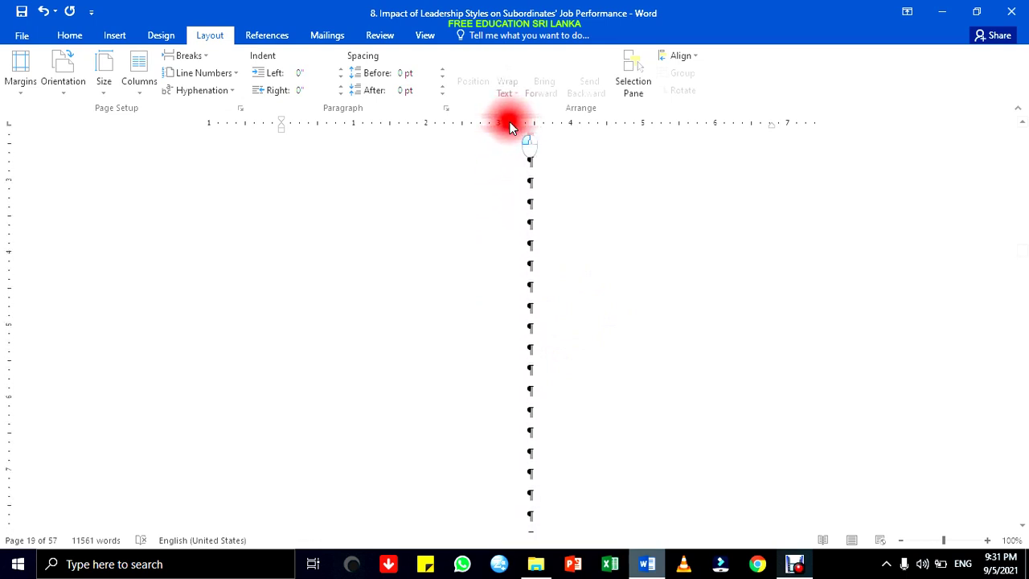
pyautogui.scroll(2, 509, 127)
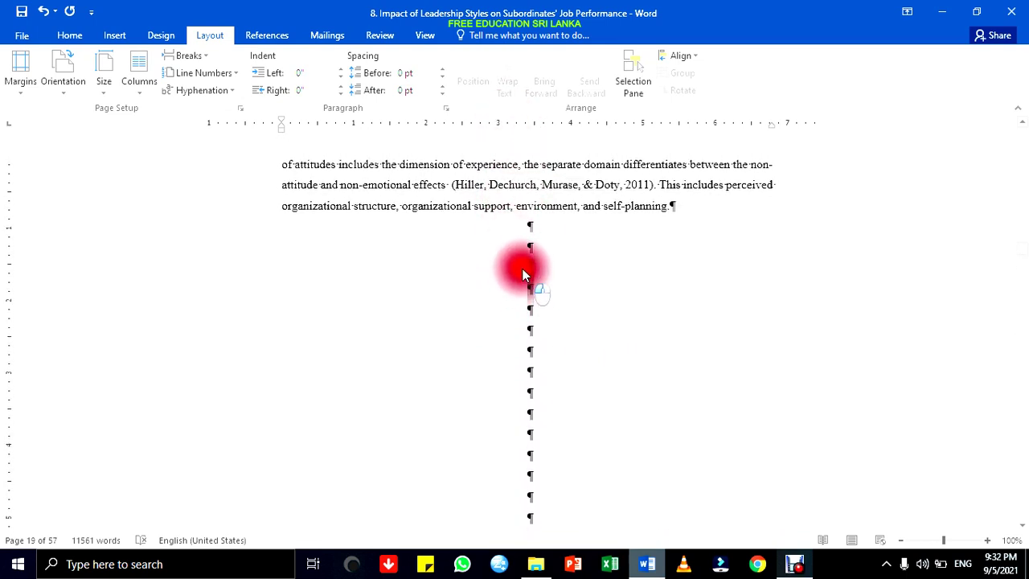
pyautogui.click(69, 35)
pyautogui.click(328, 84)
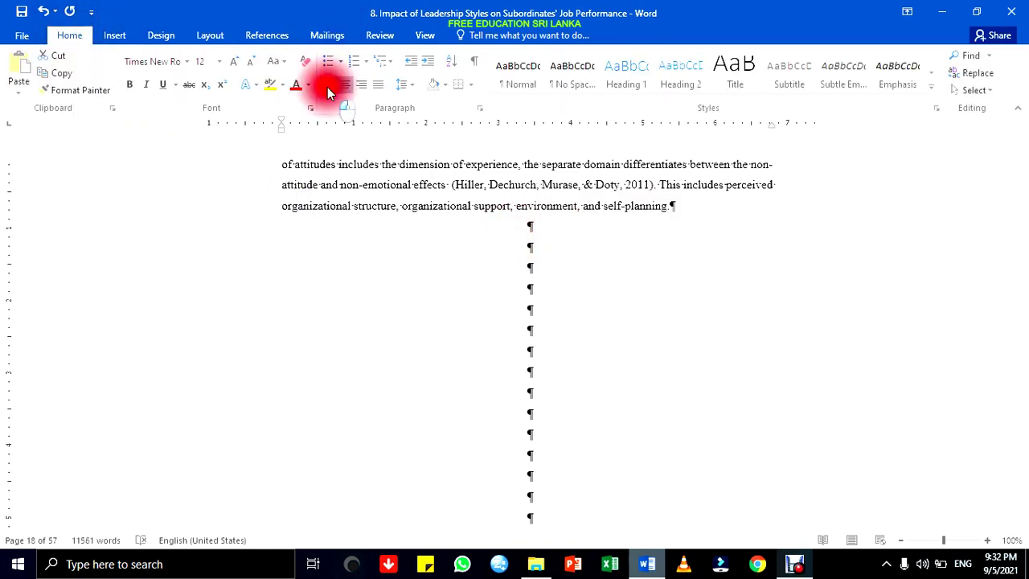
pyautogui.moveTo(1023, 256); pyautogui.dragTo(1023, 255)
pyautogui.doubleClick(530, 293)
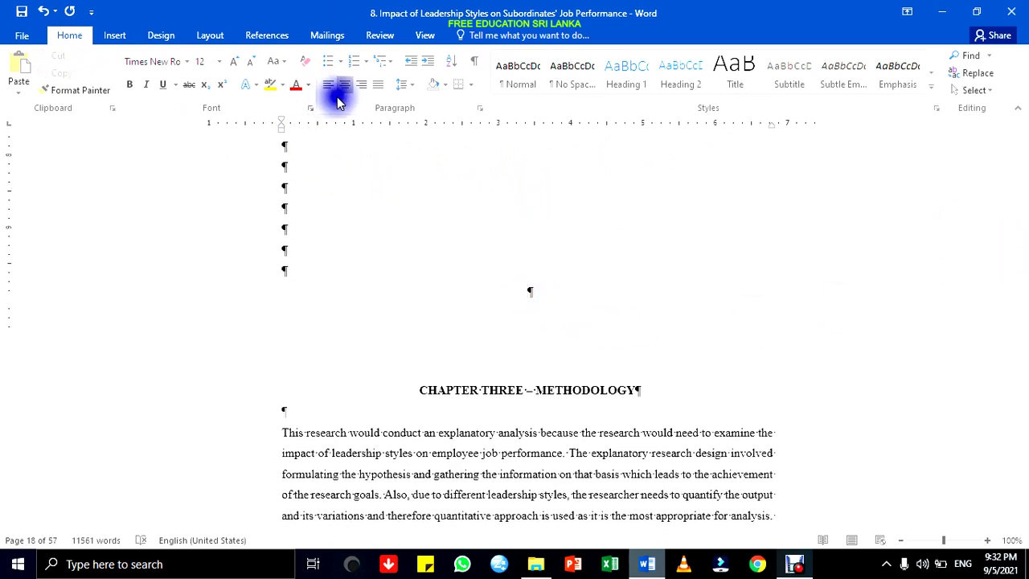
# Insert a Next Page section break before CHAPTER THREE and delete the empty paragraph above its heading
pyautogui.click(208, 35)
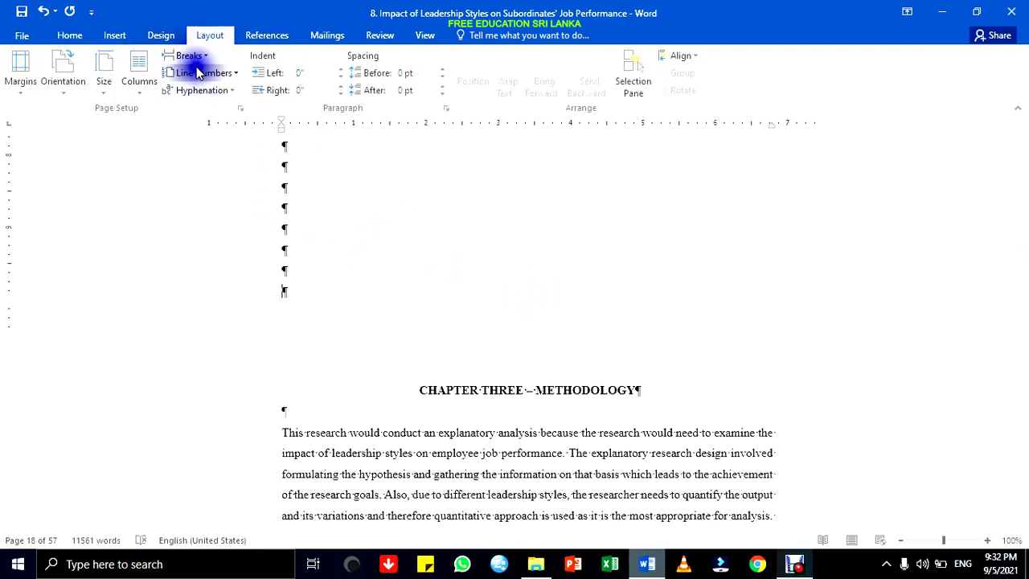
pyautogui.click(196, 58)
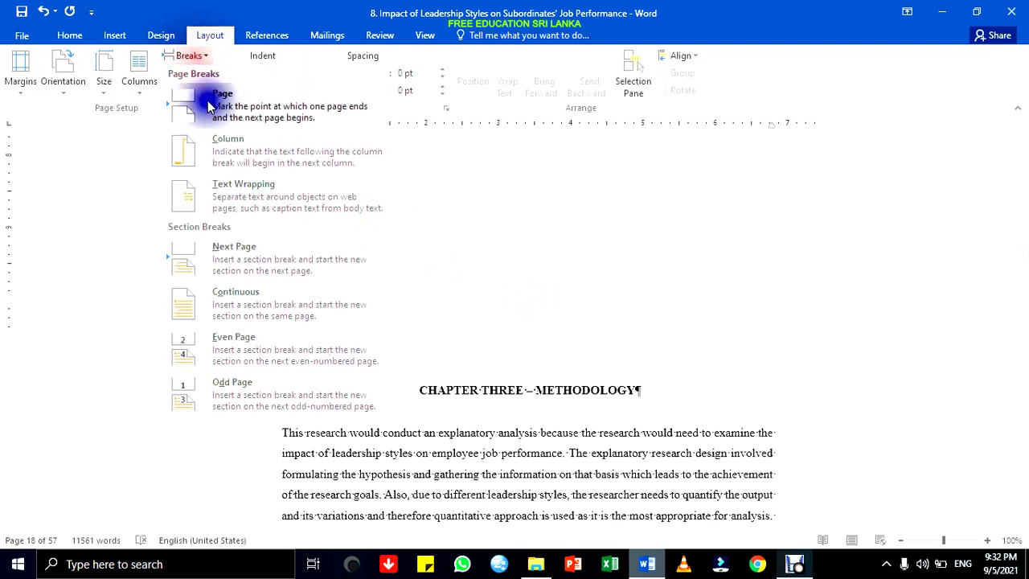
pyautogui.click(249, 263)
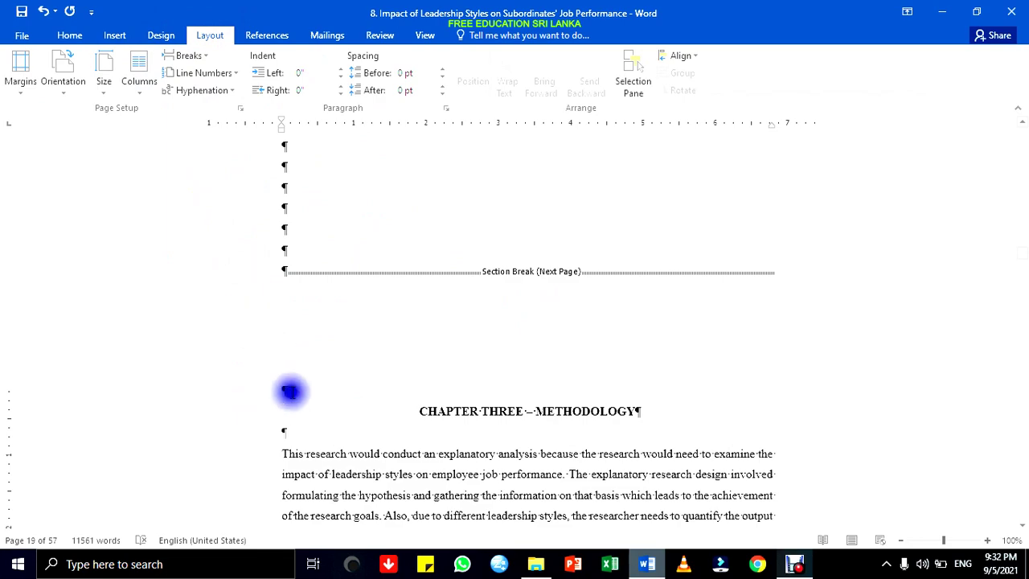
pyautogui.press('Delete')
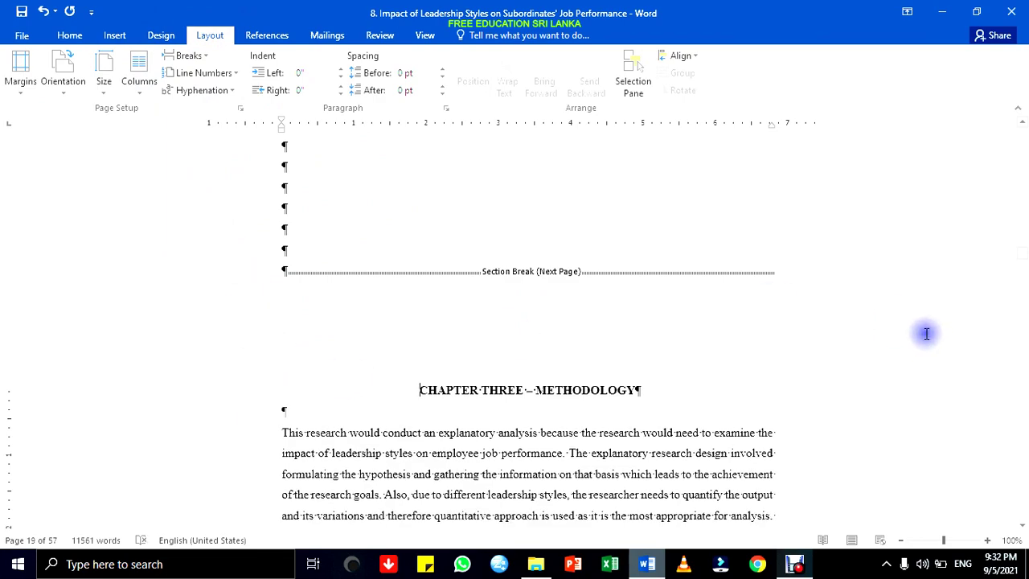
# Left-align the centred empty paragraphs at the end of the page before CHAPTER FOUR – DATA PRESENTATION AND ANALYSIS
pyautogui.moveTo(1026, 259); pyautogui.dragTo(1025, 299)
pyautogui.click(577, 426)
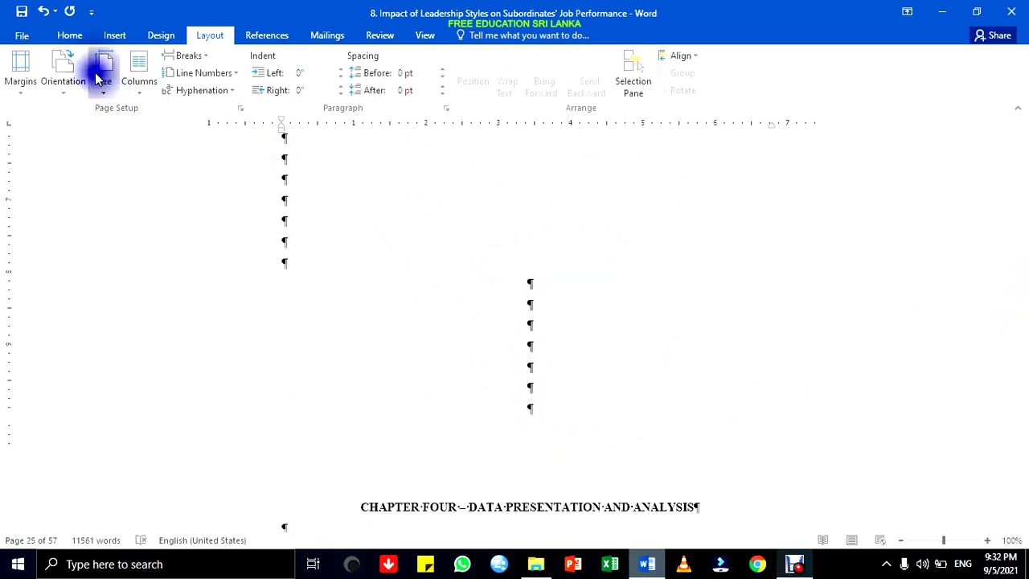
pyautogui.click(69, 36)
pyautogui.click(327, 84)
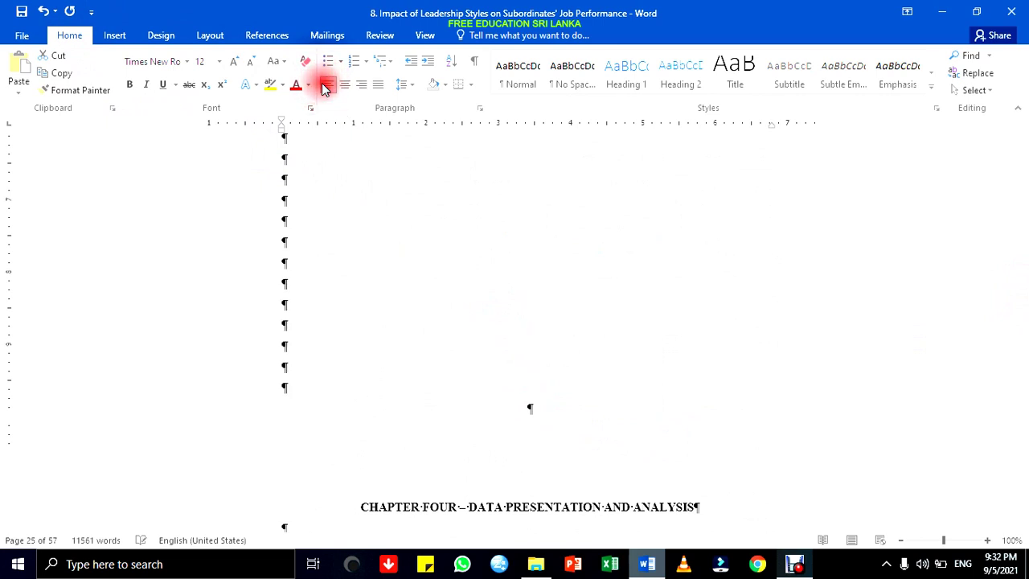
pyautogui.doubleClick(530, 405)
pyautogui.click(332, 89)
# Insert a Next Page section break before CHAPTER FOUR and delete the empty paragraph above its heading
pyautogui.click(210, 35)
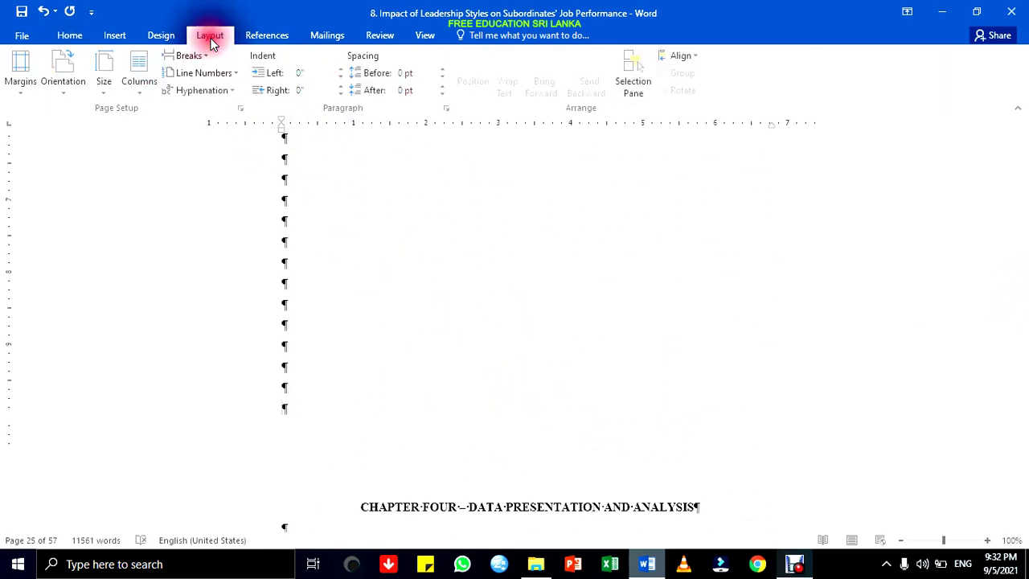
pyautogui.click(189, 56)
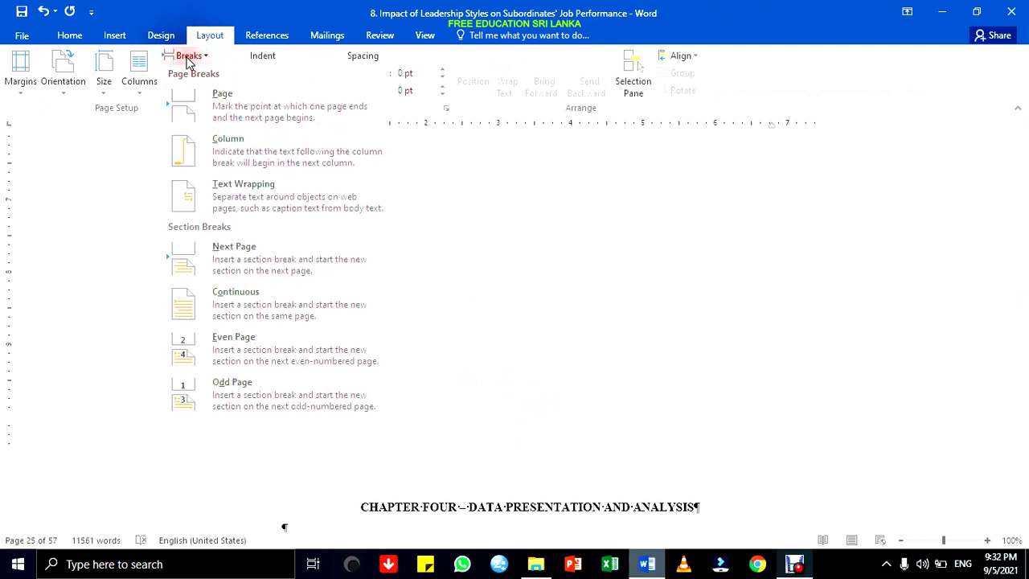
pyautogui.click(233, 247)
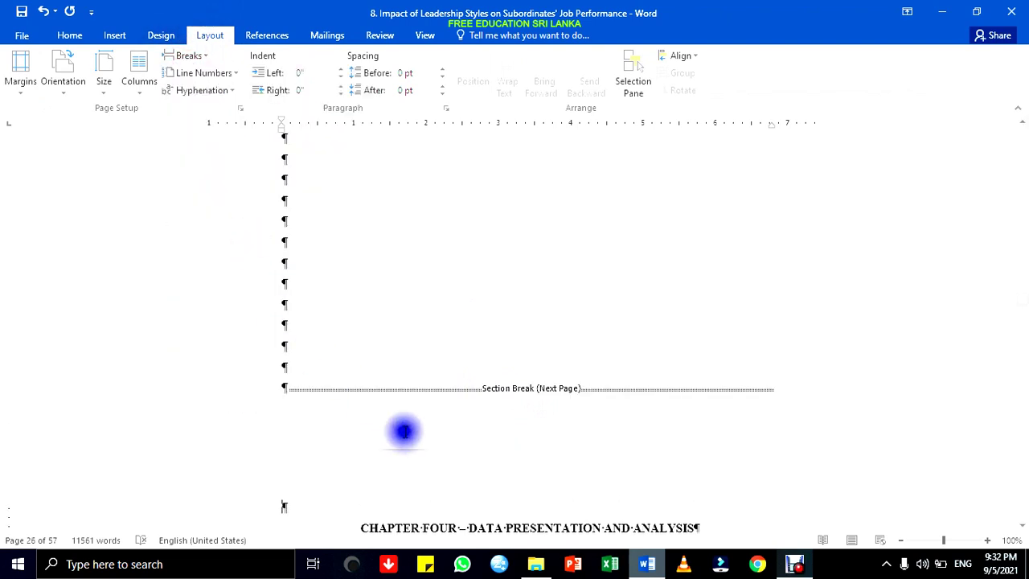
pyautogui.press('Delete')
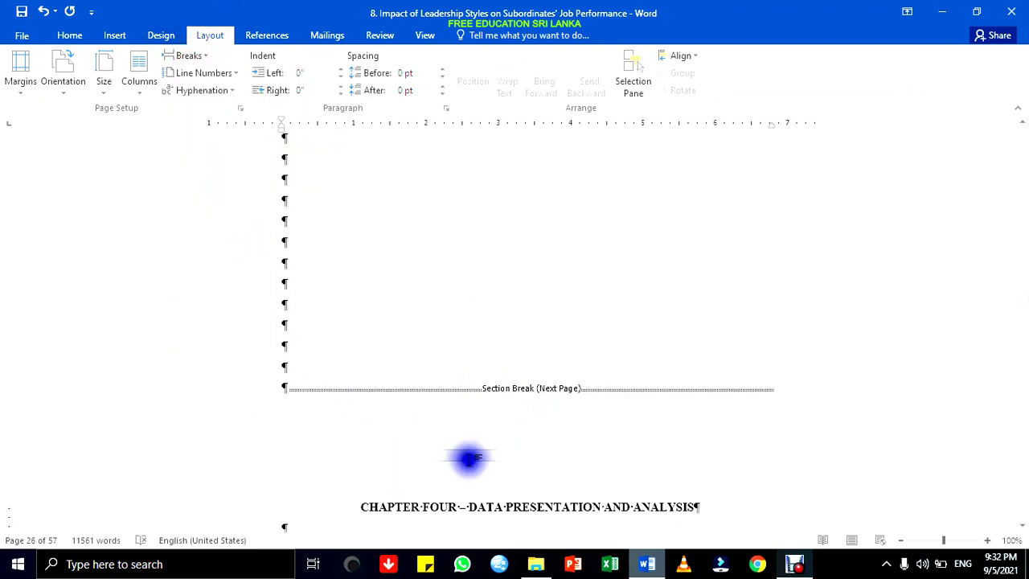
# Left-align the empty paragraph before CHAPTER FIVE – CONCLUSION AND IMPLICATIONS and insert a Next Page section break there
pyautogui.moveTo(1025, 304); pyautogui.dragTo(1025, 455)
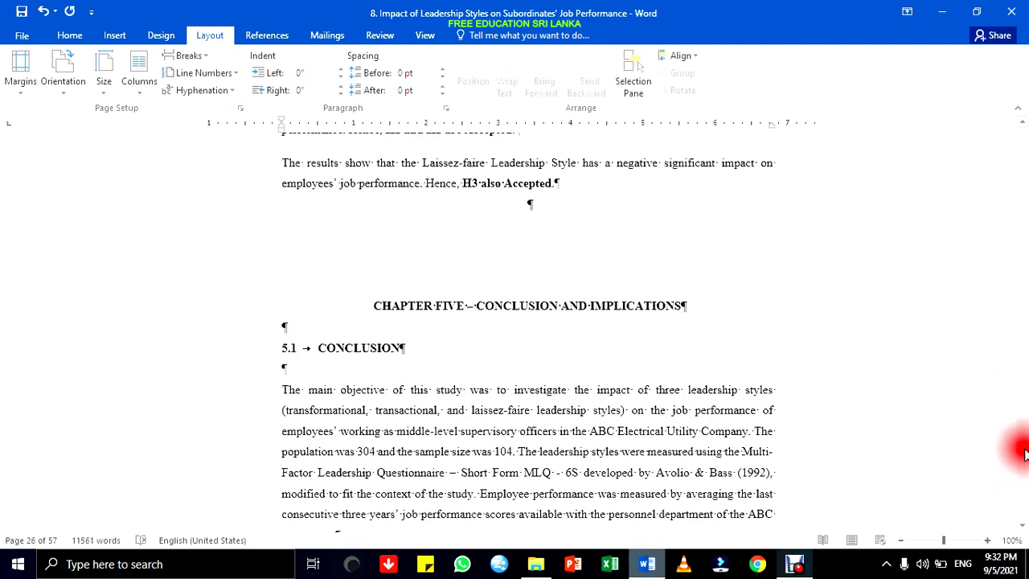
pyautogui.click(70, 34)
pyautogui.click(332, 74)
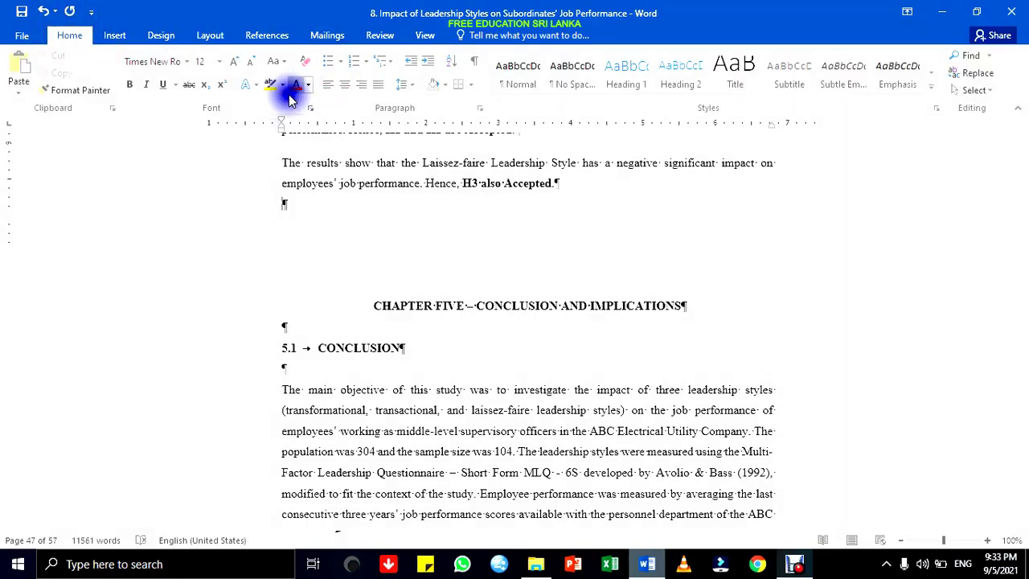
pyautogui.click(206, 35)
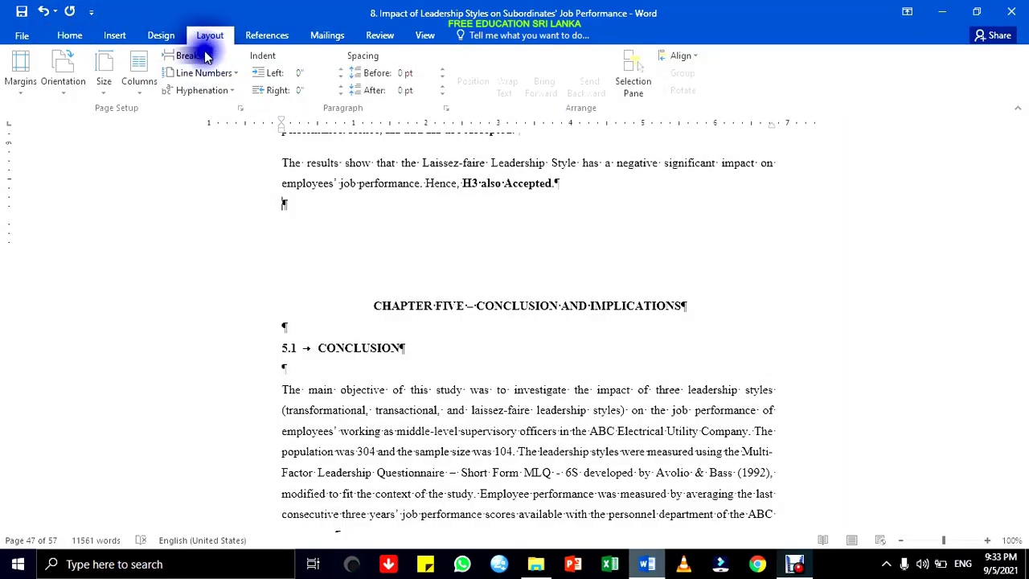
pyautogui.click(189, 55)
pyautogui.click(262, 262)
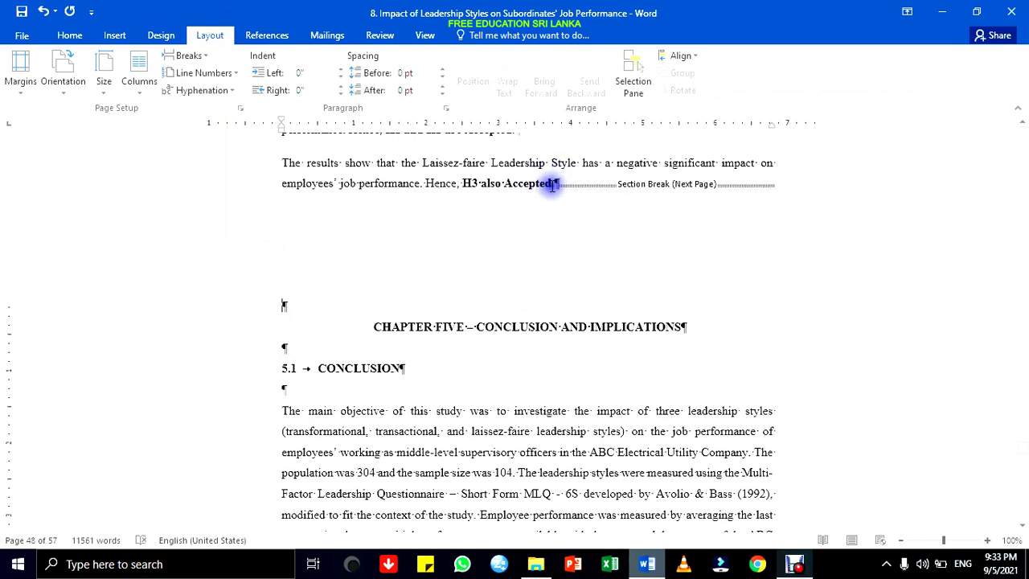
# Move the section break after "H3 also Accepted" onto its own line and delete the seven empty paragraphs above 4.5 VERIFICATION OF HYPOTHESIS
pyautogui.press('Return')
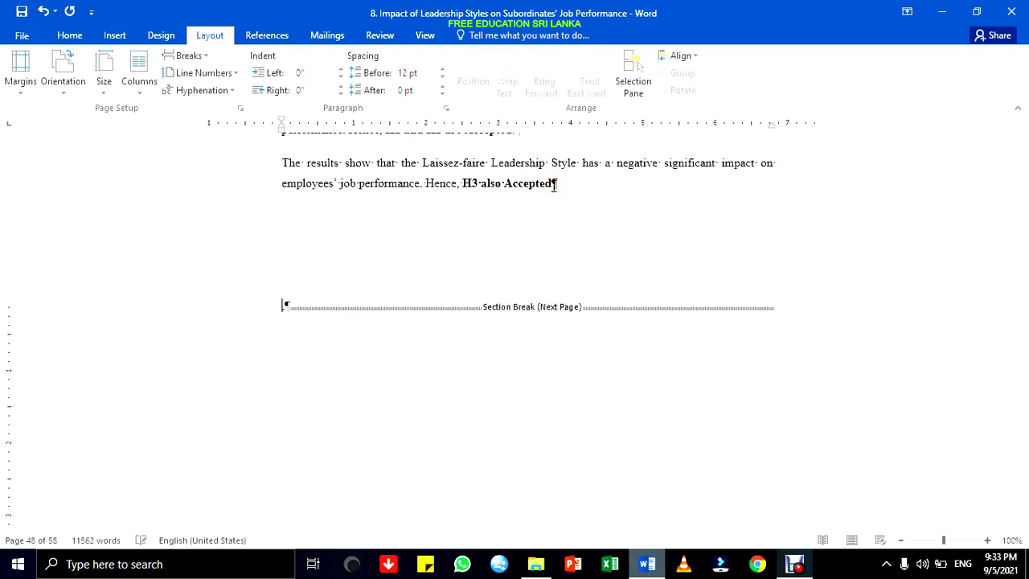
pyautogui.moveTo(1020, 449); pyautogui.dragTo(1020, 445)
pyautogui.click(278, 295)
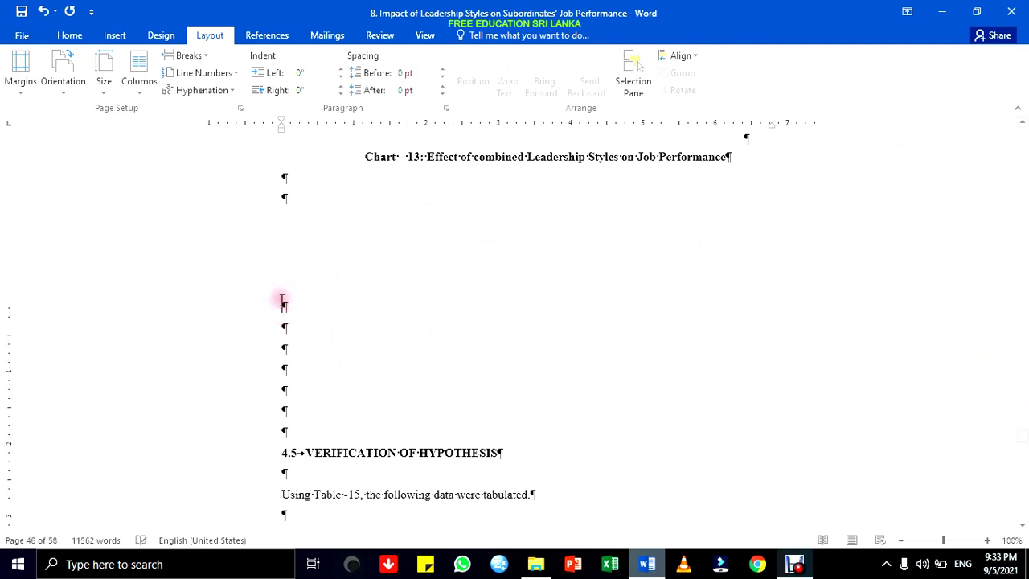
pyautogui.press('Delete')
pyautogui.press('Delete')
pyautogui.press('Delete')
pyautogui.press('Delete')
pyautogui.press('Delete')
pyautogui.press('Delete')
pyautogui.press('Delete')
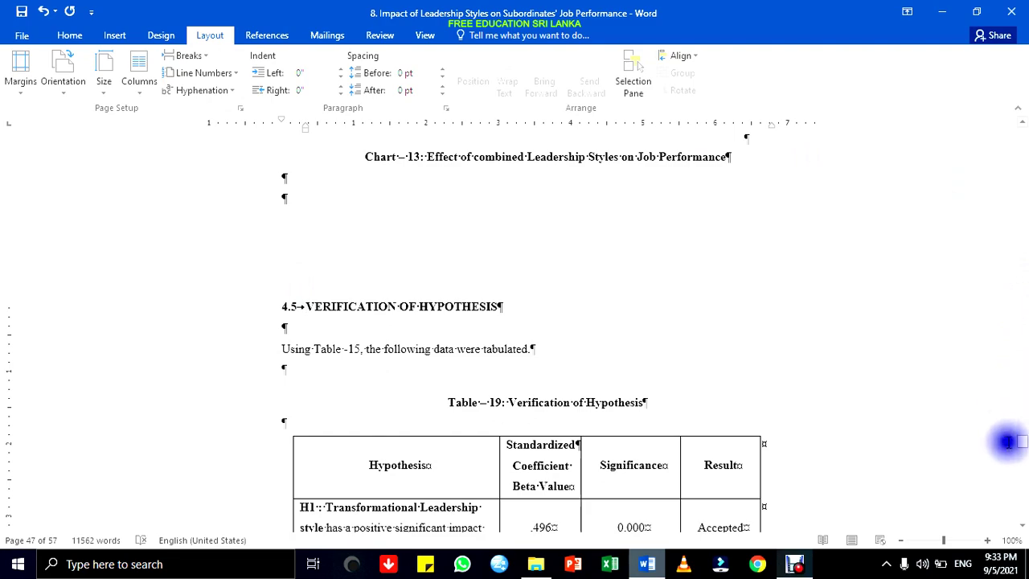
# Add three empty paragraphs between the "H3 also Accepted" paragraph and the section break line
pyautogui.click(1021, 446)
pyautogui.moveTo(1022, 444); pyautogui.dragTo(1022, 444)
pyautogui.click(278, 336)
pyautogui.press('Return')
pyautogui.press('Return')
pyautogui.press('Return')
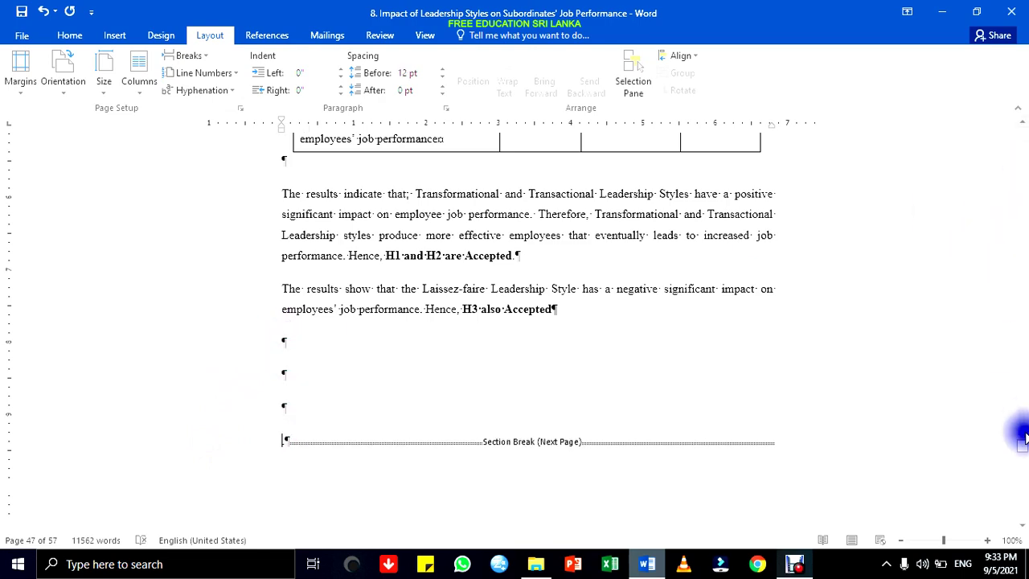
# Delete the empty paragraph above the CHAPTER FIVE – CONCLUSION AND IMPLICATIONS heading
pyautogui.moveTo(1026, 445); pyautogui.dragTo(1026, 446)
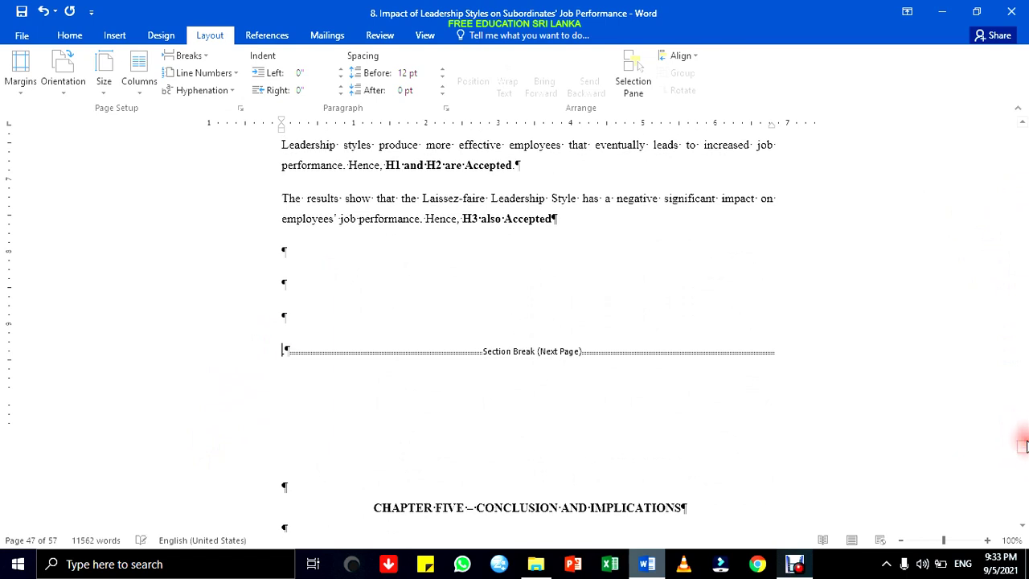
pyautogui.click(279, 489)
pyautogui.press('Delete')
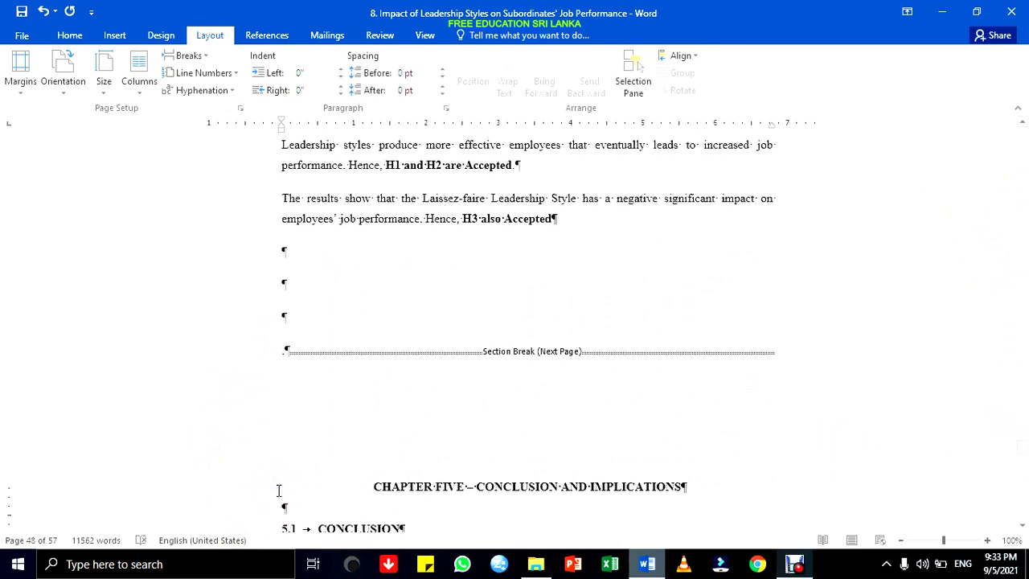
# Insert a Next Page section break before the References heading and remove the empty paragraph above it
pyautogui.moveTo(1022, 448); pyautogui.dragTo(1026, 470)
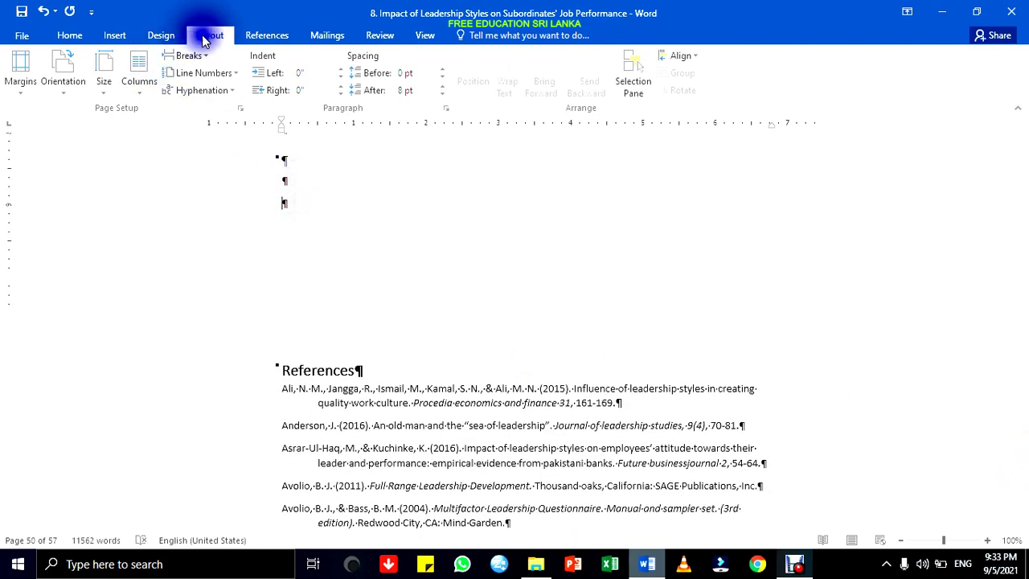
pyautogui.click(191, 55)
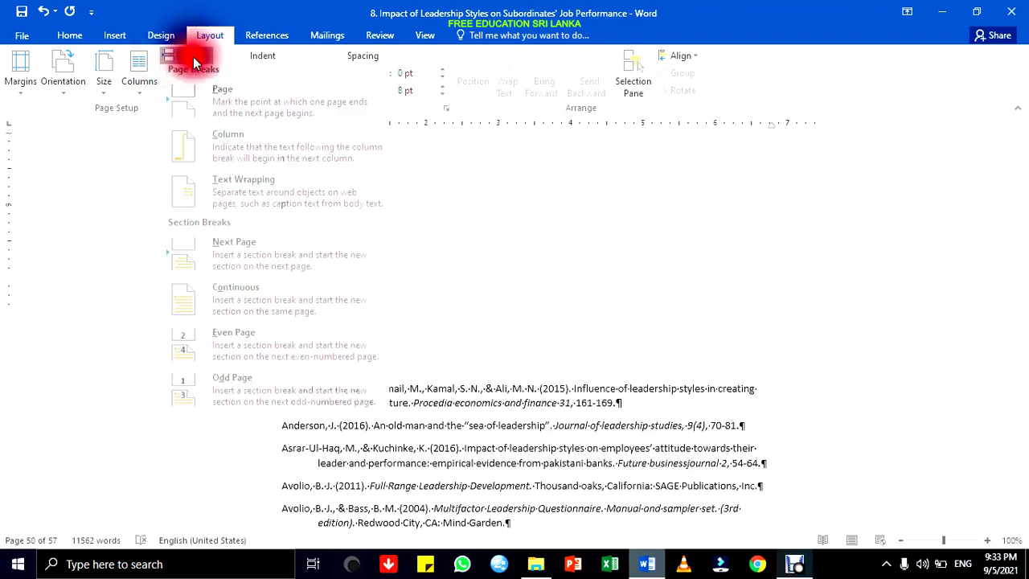
pyautogui.click(246, 252)
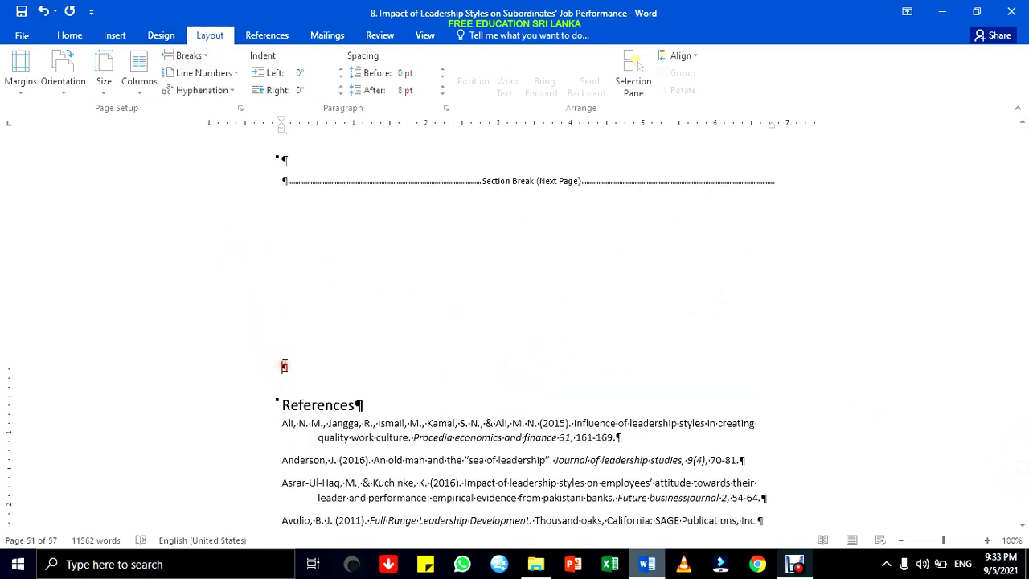
pyautogui.press('BackSpace')
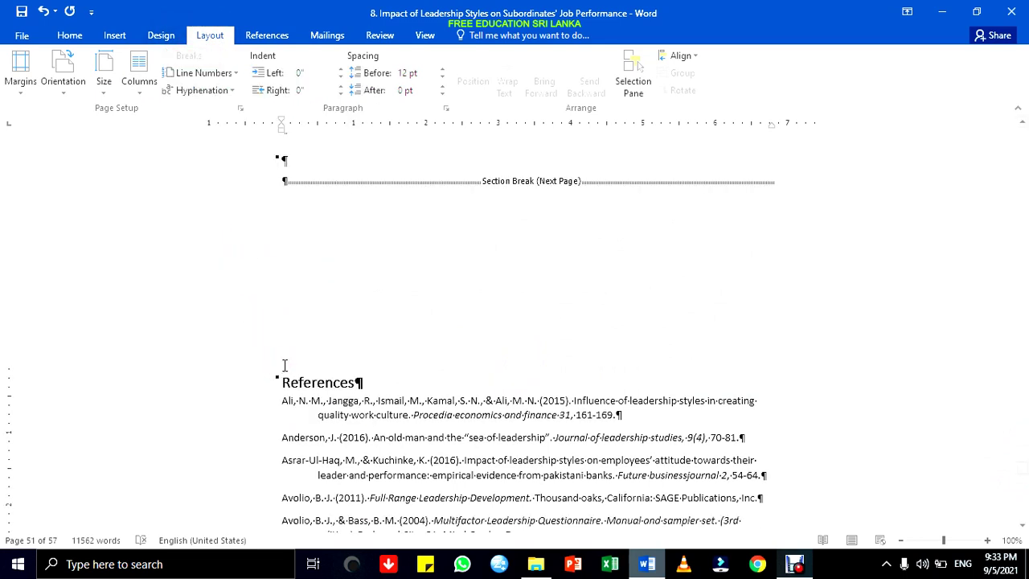
# Set the title page section's page number format to 1, 2, 3, … with numbering starting at 1
pyautogui.moveTo(1013, 474); pyautogui.dragTo(1025, 96)
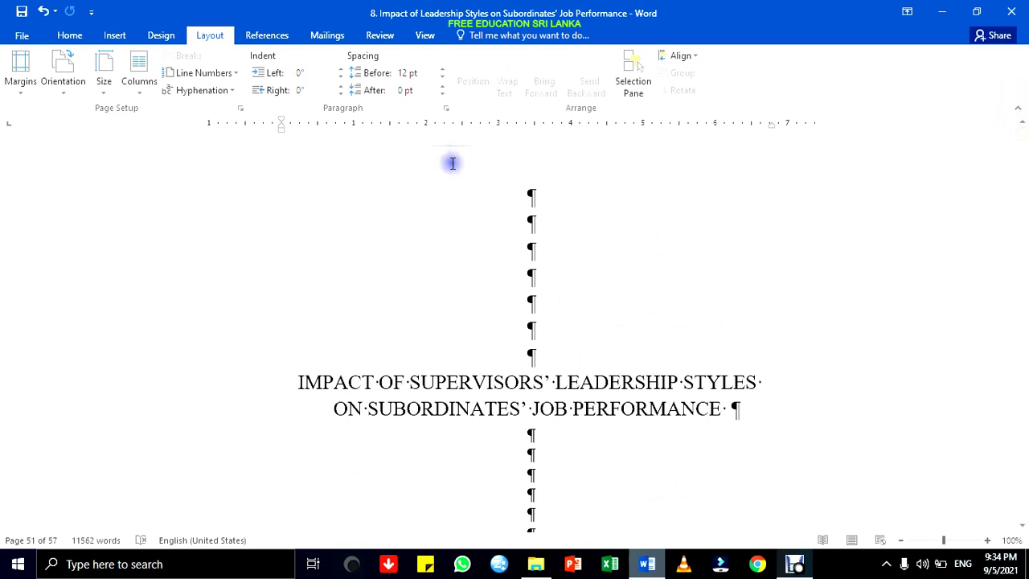
pyautogui.click(111, 40)
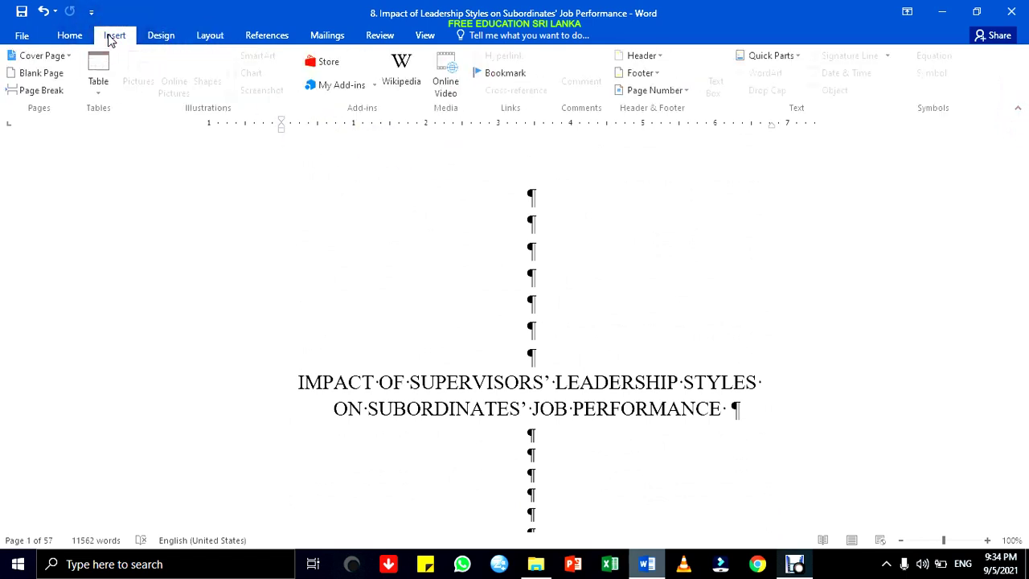
pyautogui.click(659, 91)
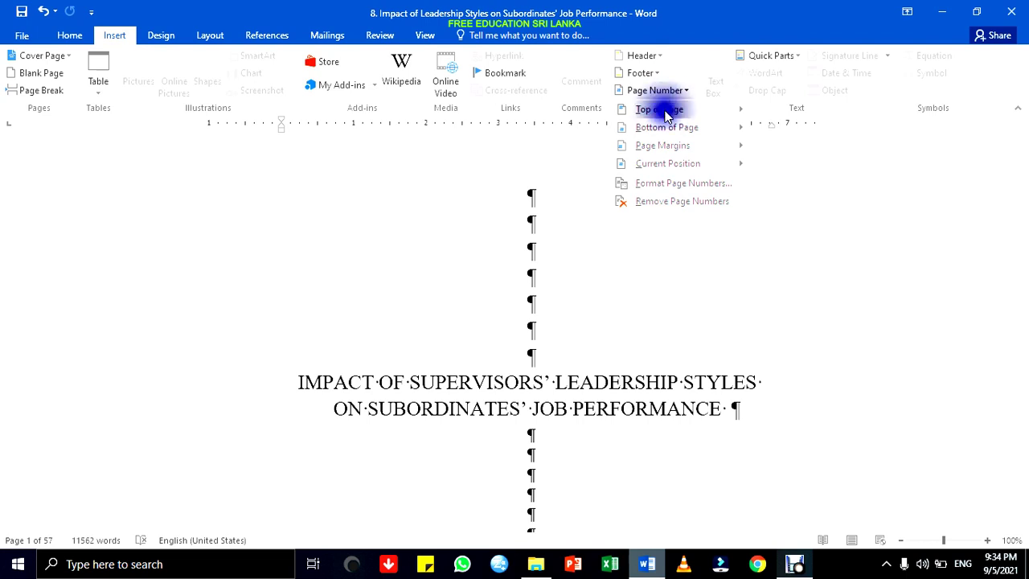
pyautogui.click(672, 182)
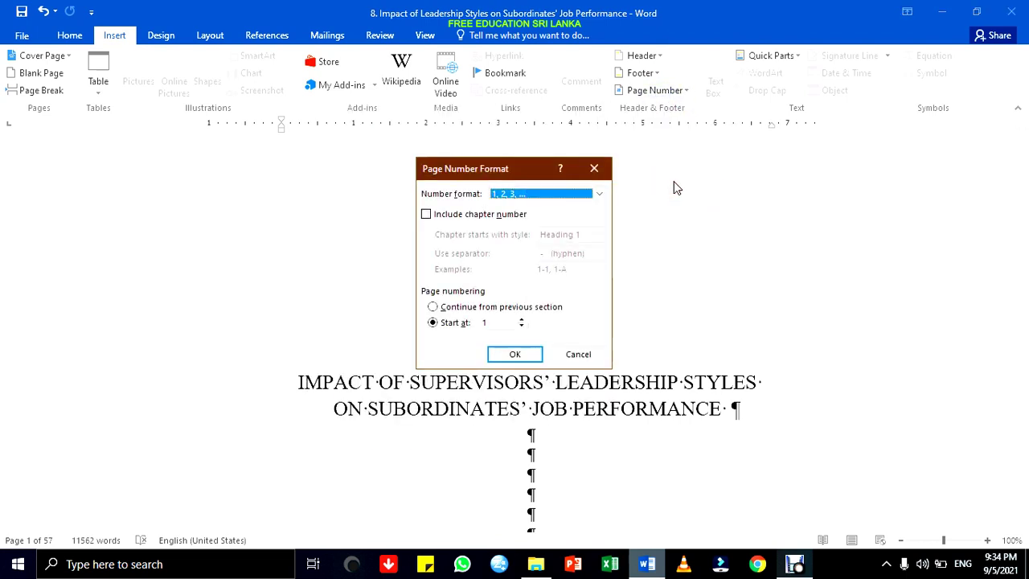
pyautogui.click(599, 195)
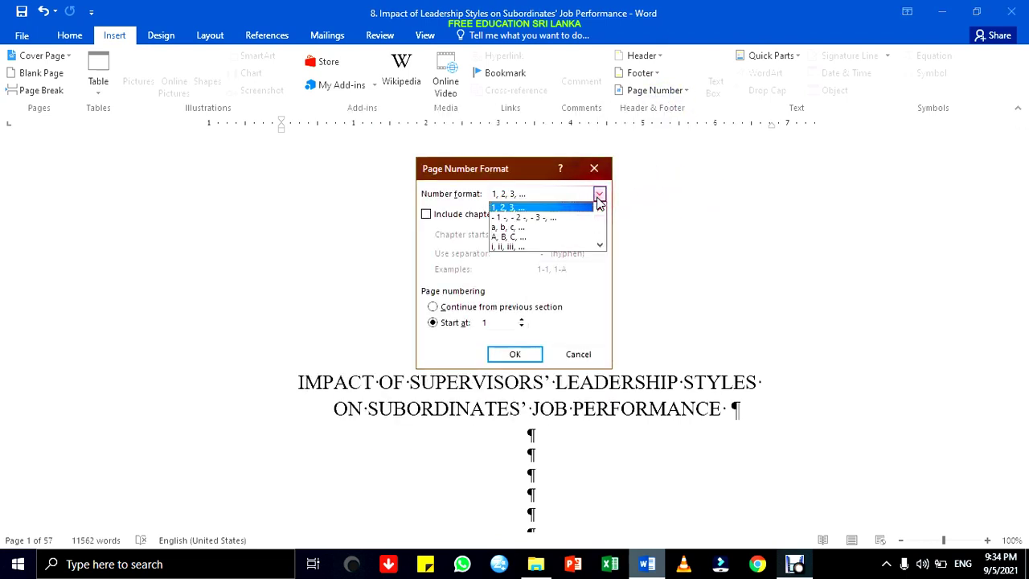
pyautogui.click(599, 201)
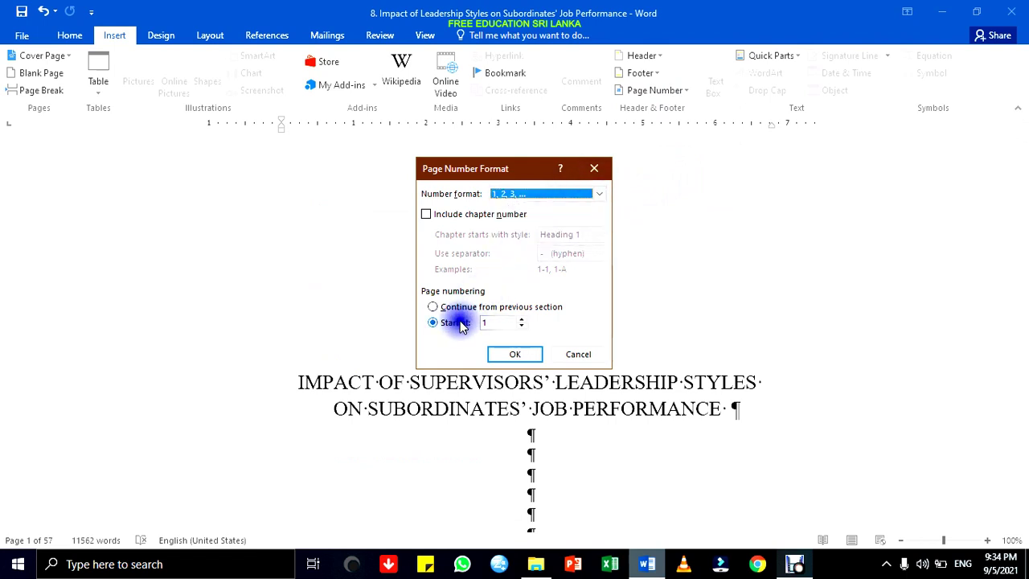
pyautogui.click(503, 354)
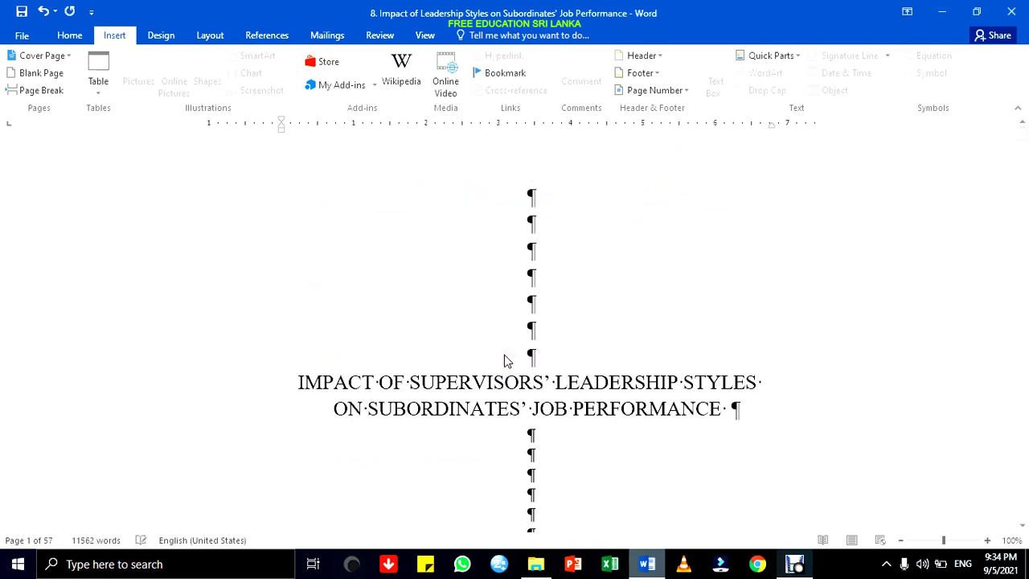
# Insert Plain Number 2 page numbers at the bottom of the page and return to the body text on the title page
pyautogui.click(669, 91)
pyautogui.moveTo(665, 113)
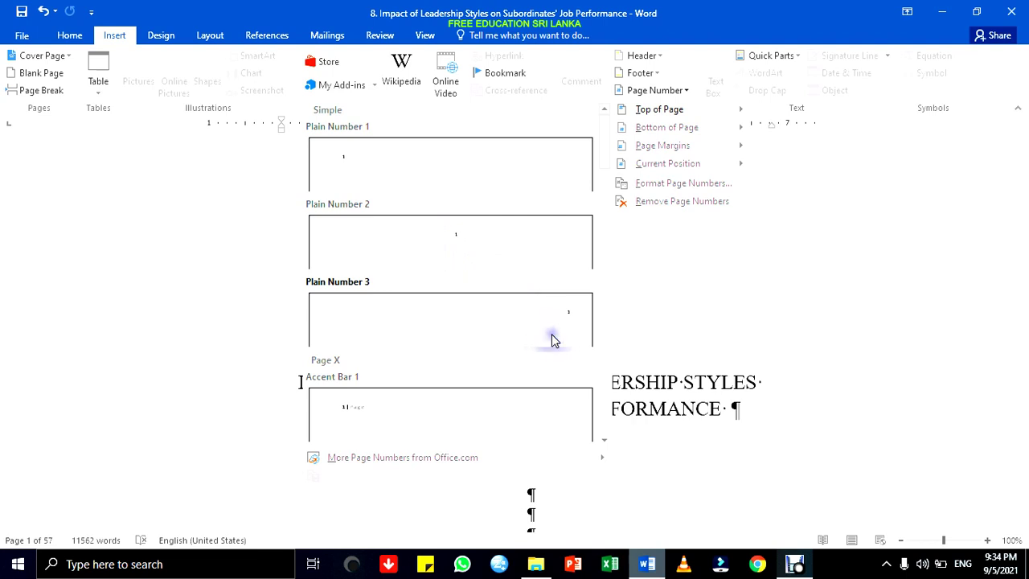
pyautogui.moveTo(684, 131)
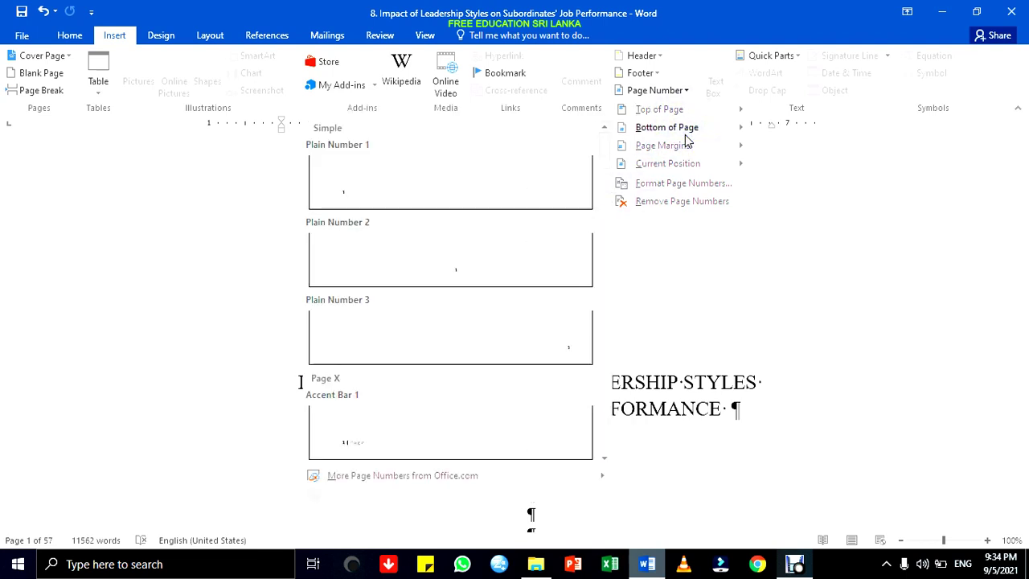
pyautogui.click(443, 277)
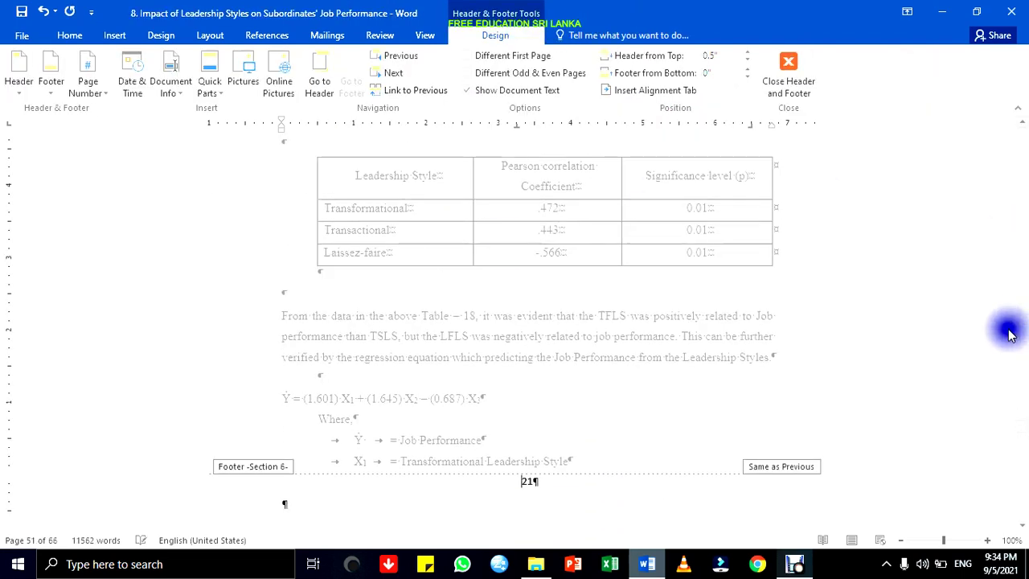
pyautogui.moveTo(1019, 430); pyautogui.dragTo(1019, 129)
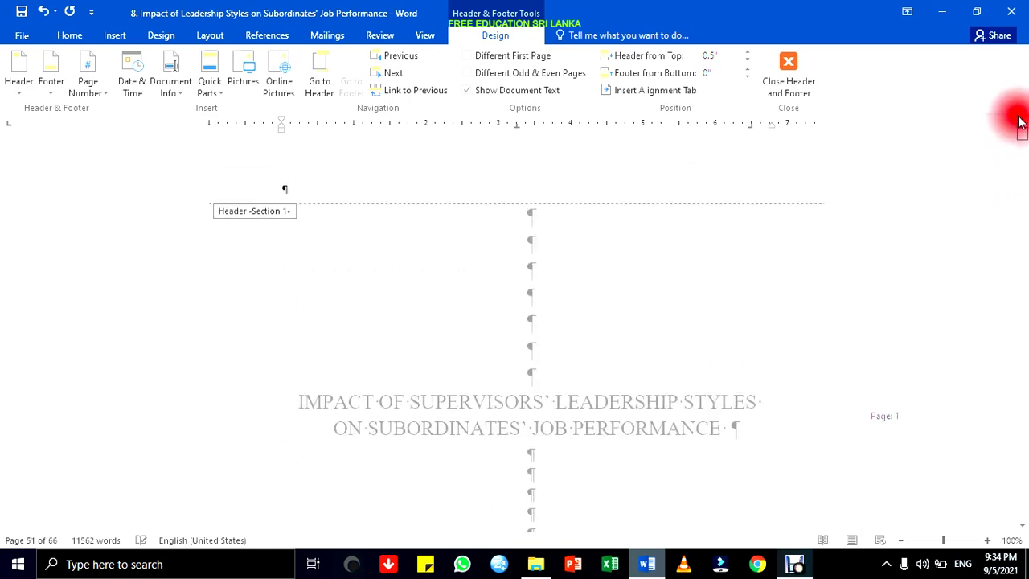
pyautogui.scroll(-8, 727, 289)
pyautogui.doubleClick(727, 291)
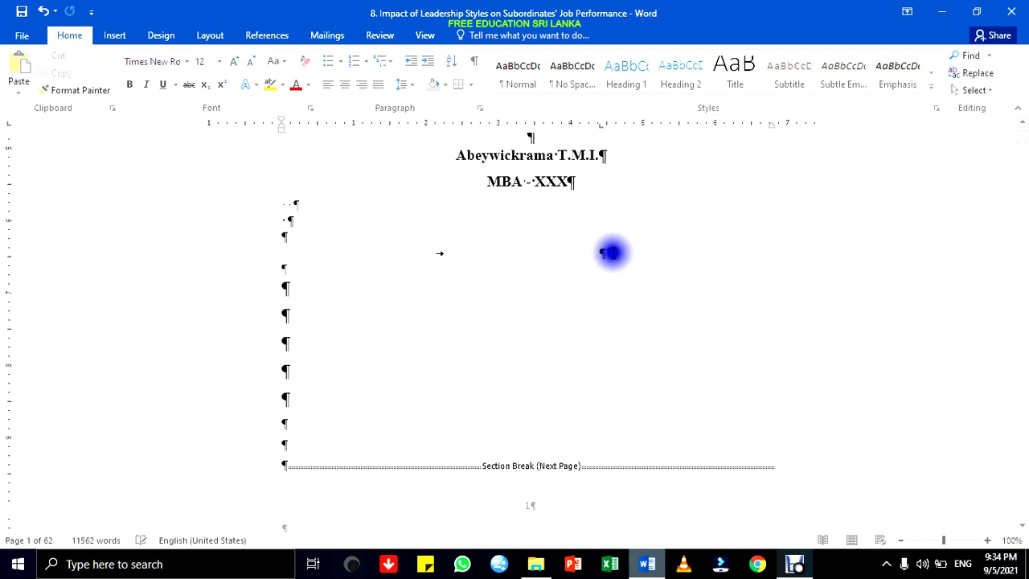
pyautogui.moveTo(612, 253); pyautogui.dragTo(539, 253)
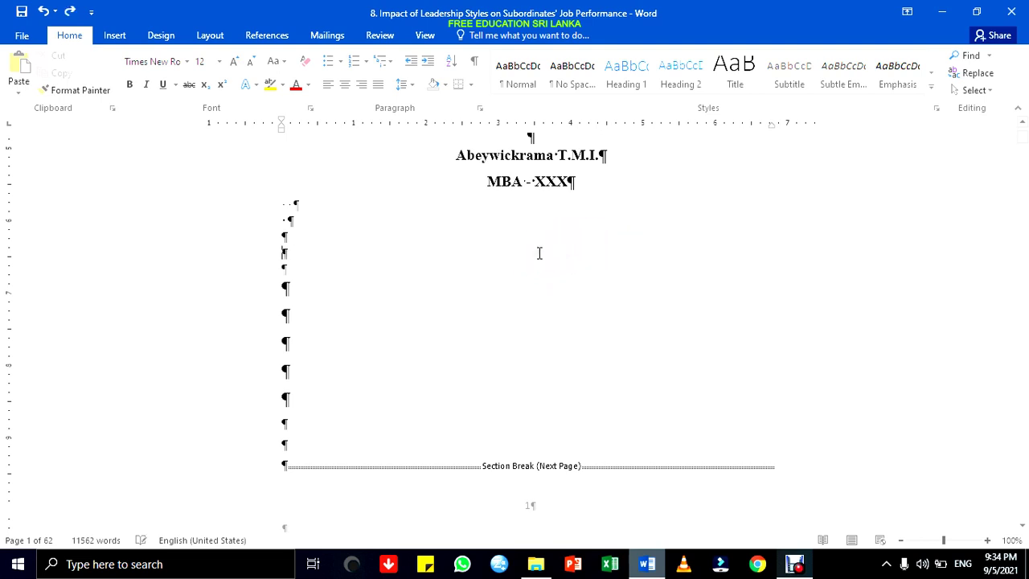
# Check the footer page numbers of the preliminary pages with the formatting marks hidden, and show the marks again
pyautogui.click(475, 64)
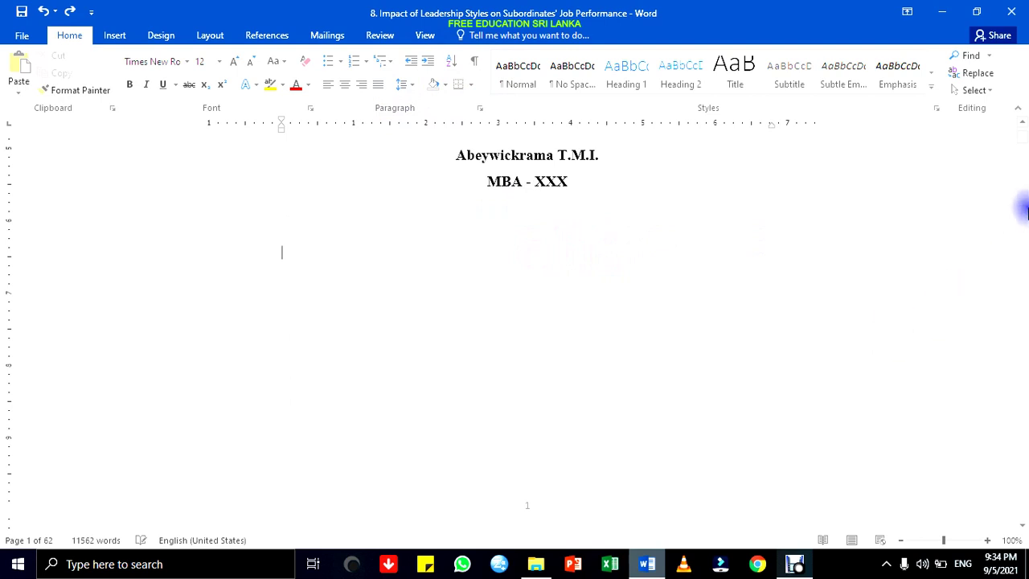
pyautogui.moveTo(1026, 144); pyautogui.dragTo(1026, 189)
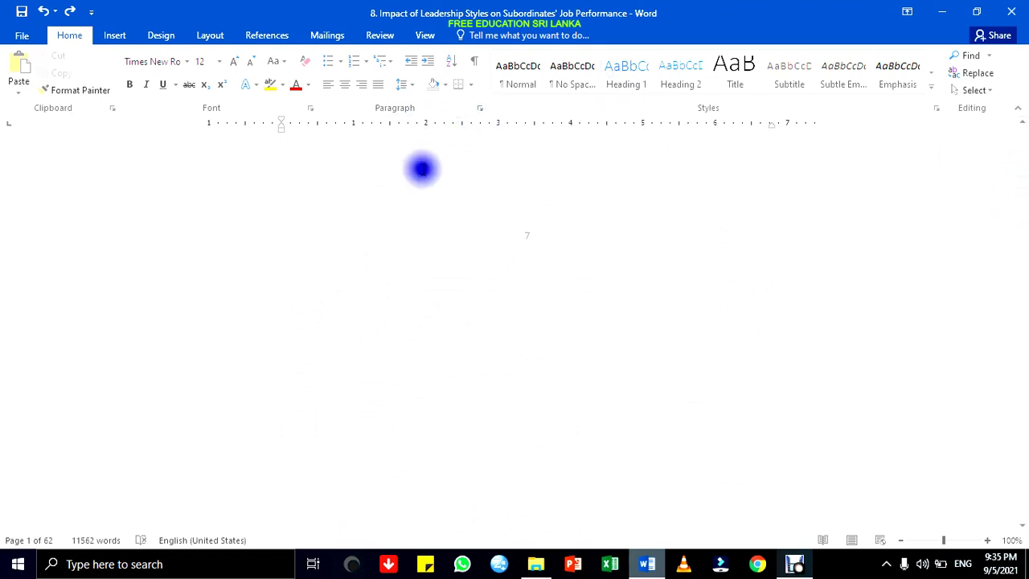
pyautogui.click(529, 162)
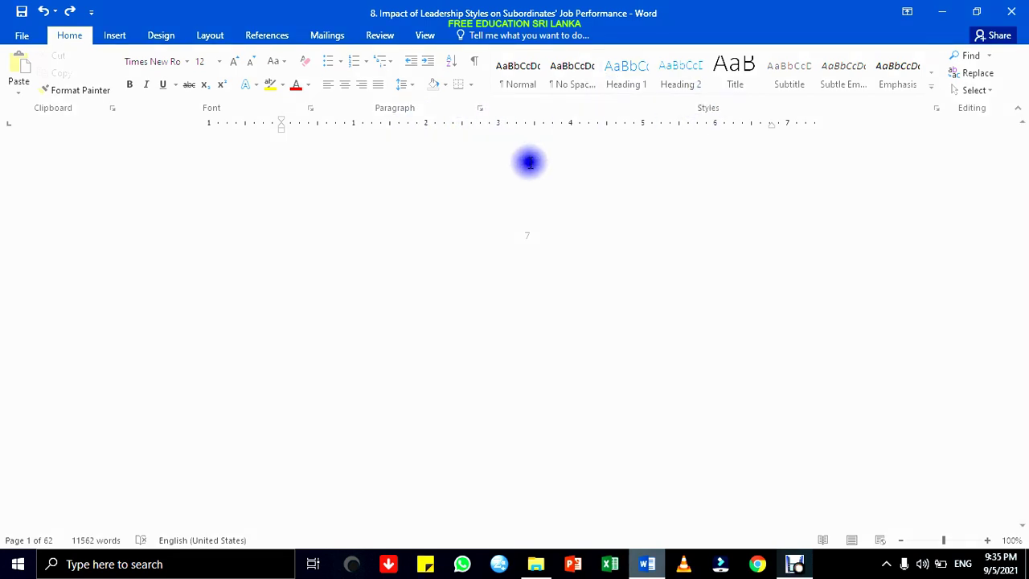
pyautogui.click(474, 62)
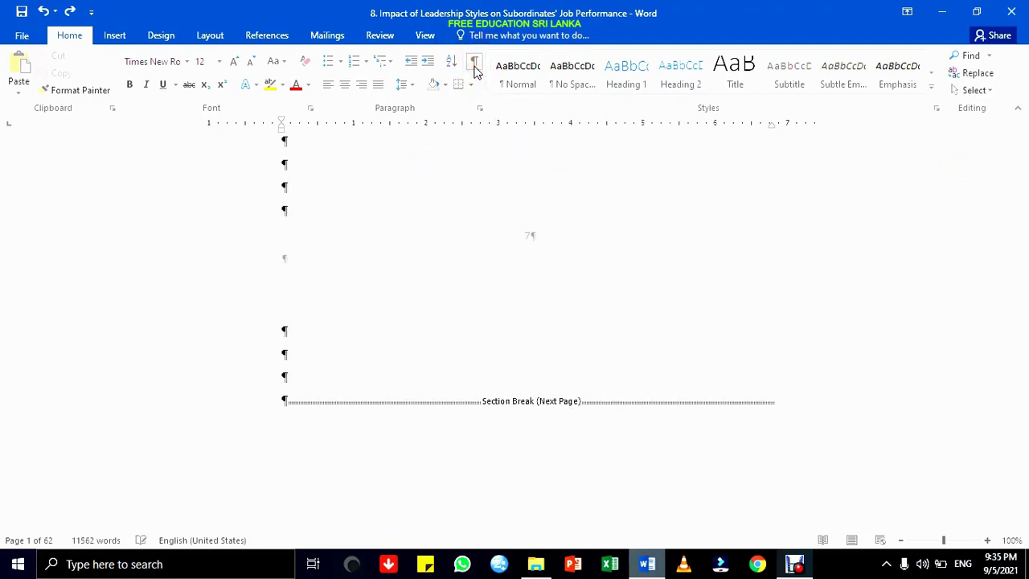
# Delete the empty paragraph above the CERTIFICATION heading and the one above the LIST OF CONTENTS heading
pyautogui.moveTo(1024, 184)
pyautogui.mouseDown()
pyautogui.moveTo(1012, 131)
pyautogui.moveTo(1015, 150)
pyautogui.mouseUp()
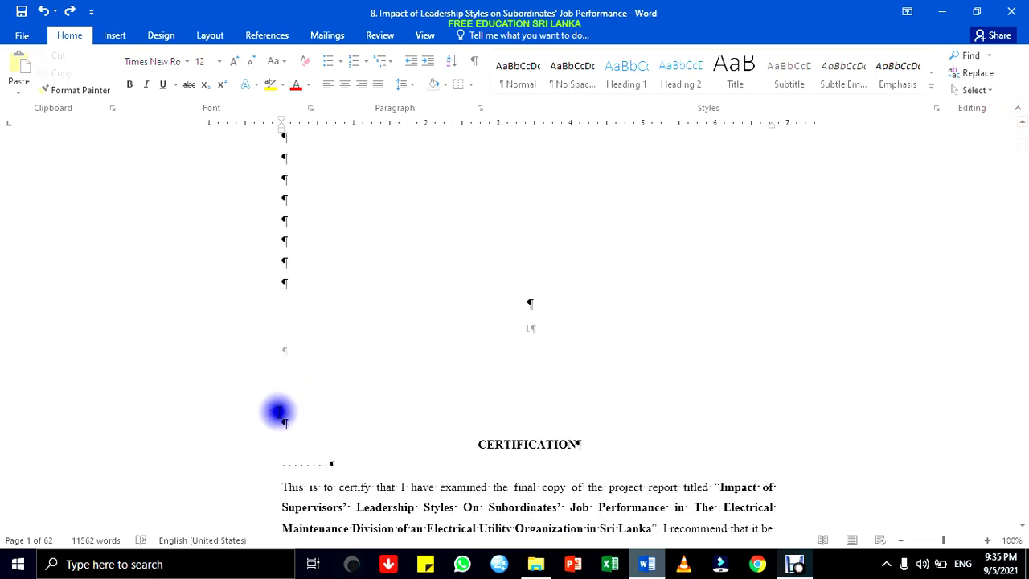
pyautogui.click(284, 421)
pyautogui.press('Delete')
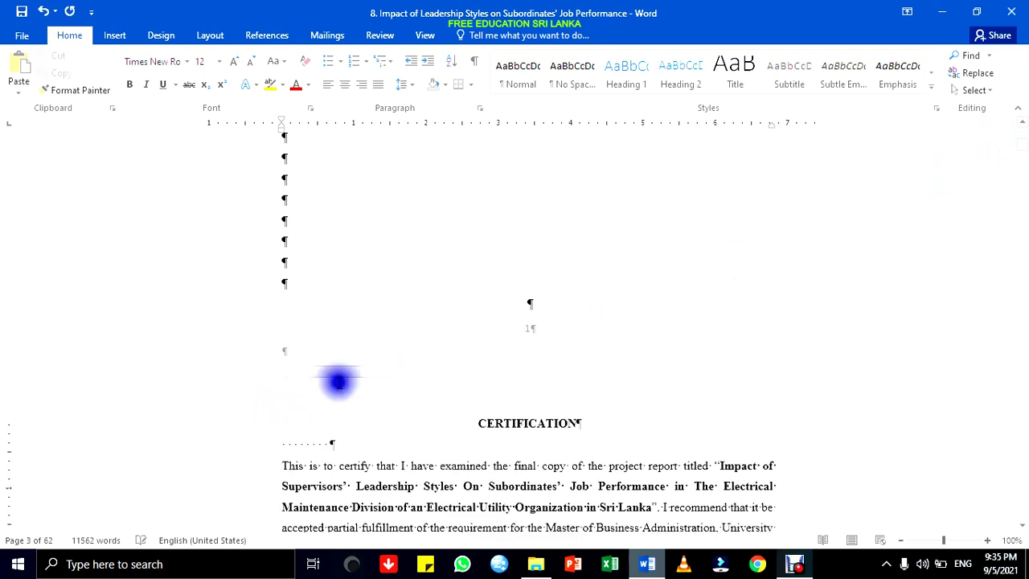
pyautogui.moveTo(1026, 150); pyautogui.dragTo(1022, 158)
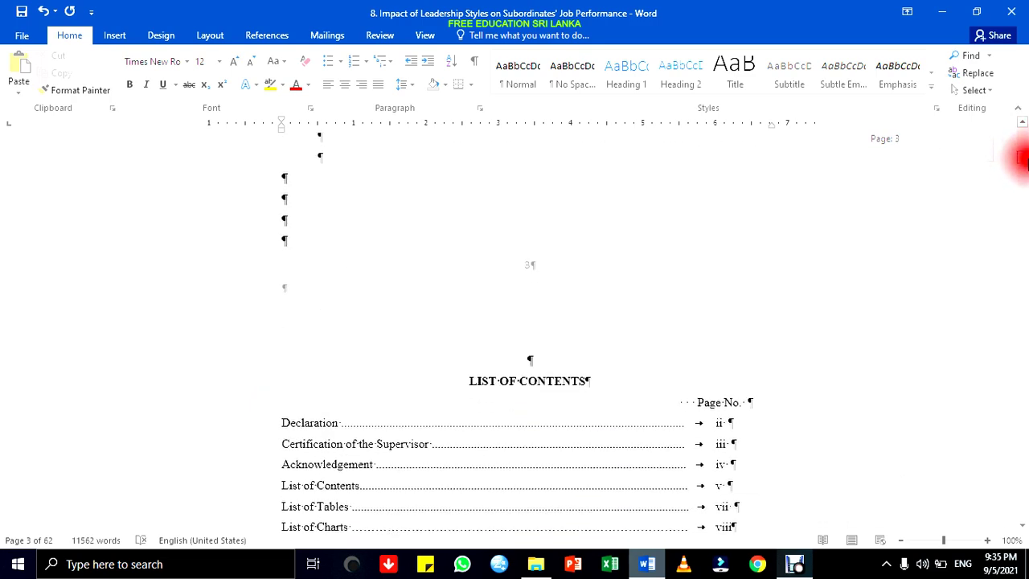
pyautogui.click(519, 346)
pyautogui.press('Delete')
# Delete the three empty paragraphs above the LIST OF CHARTS heading
pyautogui.moveTo(1026, 161); pyautogui.dragTo(1027, 182)
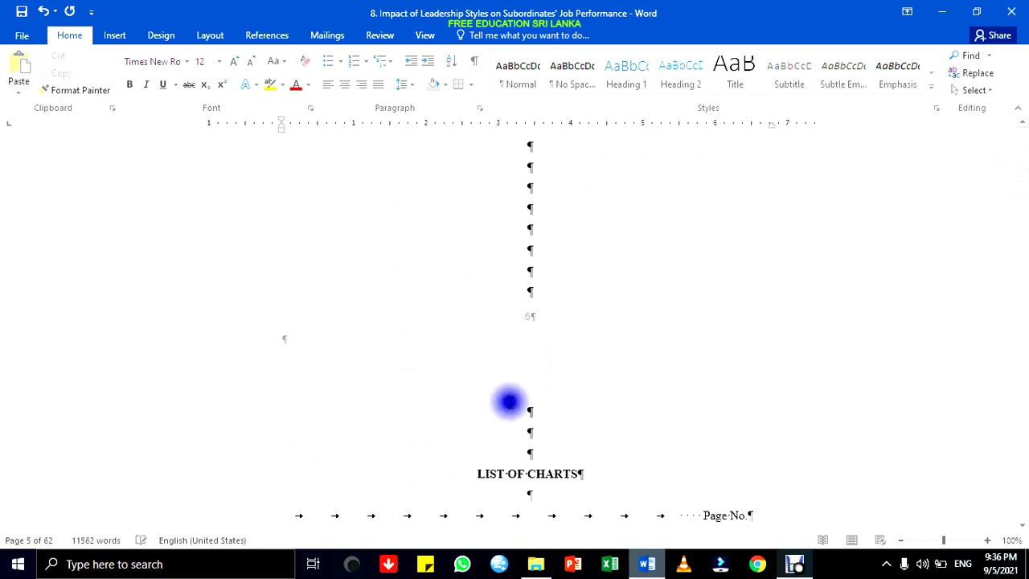
pyautogui.click(510, 403)
pyautogui.press('Delete')
pyautogui.press('Delete')
pyautogui.press('Delete')
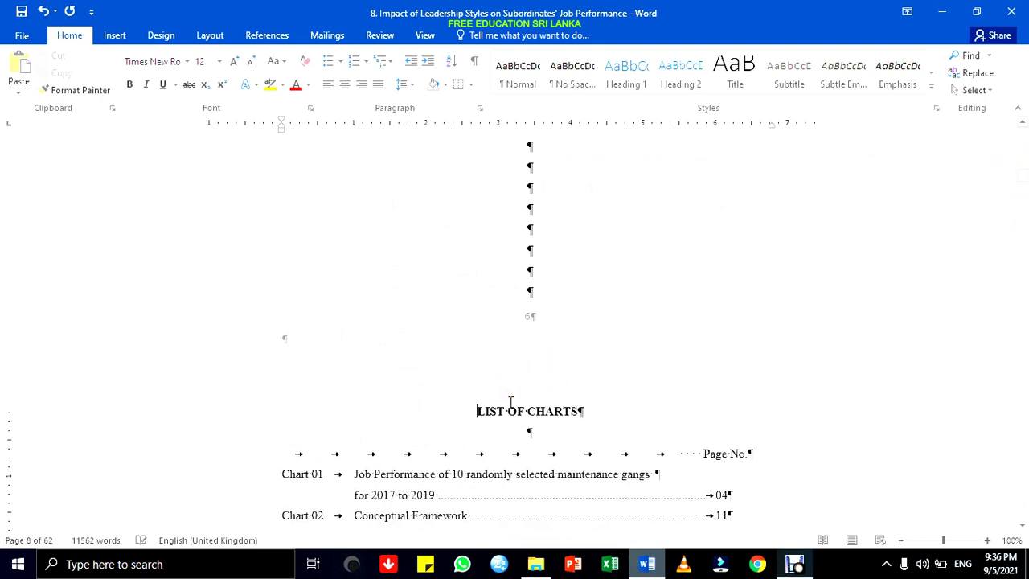
# Remove three empty paragraphs before the section break that precedes CHAPTER TWO – LITERATURE REVIEW
pyautogui.moveTo(1027, 180); pyautogui.dragTo(1026, 186)
pyautogui.scroll(5, 1020, 185)
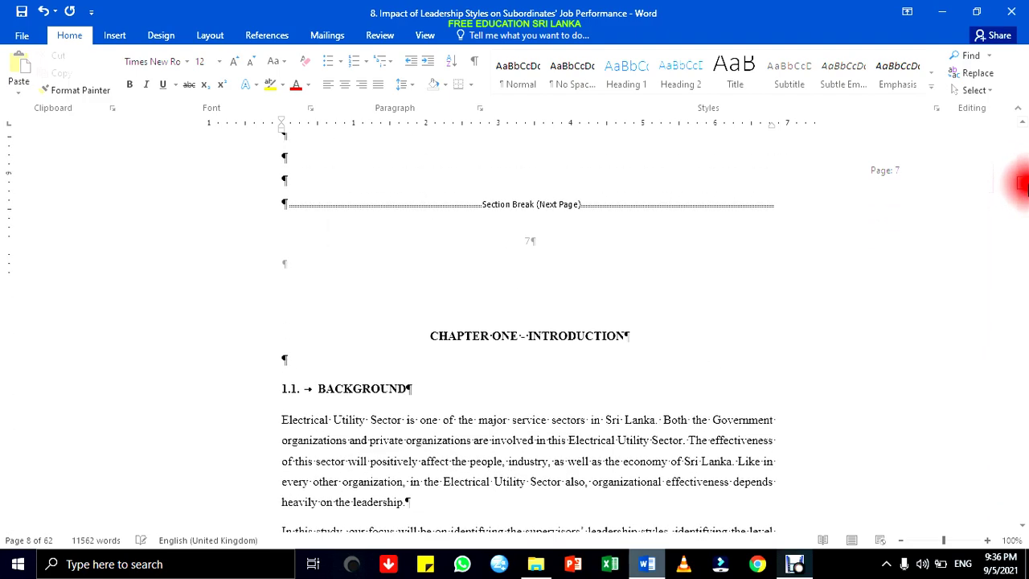
pyautogui.moveTo(1027, 186); pyautogui.dragTo(1026, 216)
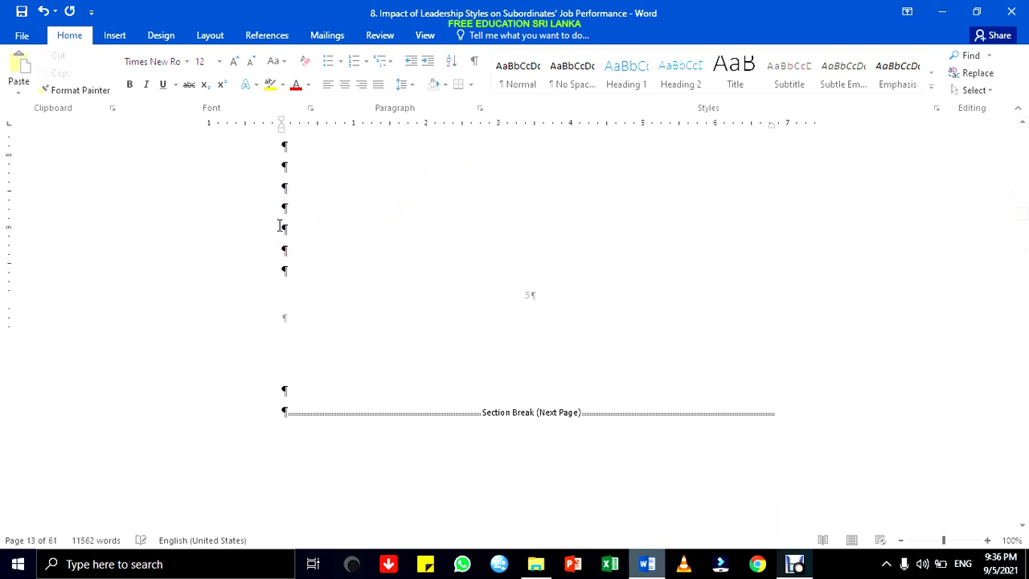
pyautogui.press('BackSpace')
pyautogui.press('BackSpace')
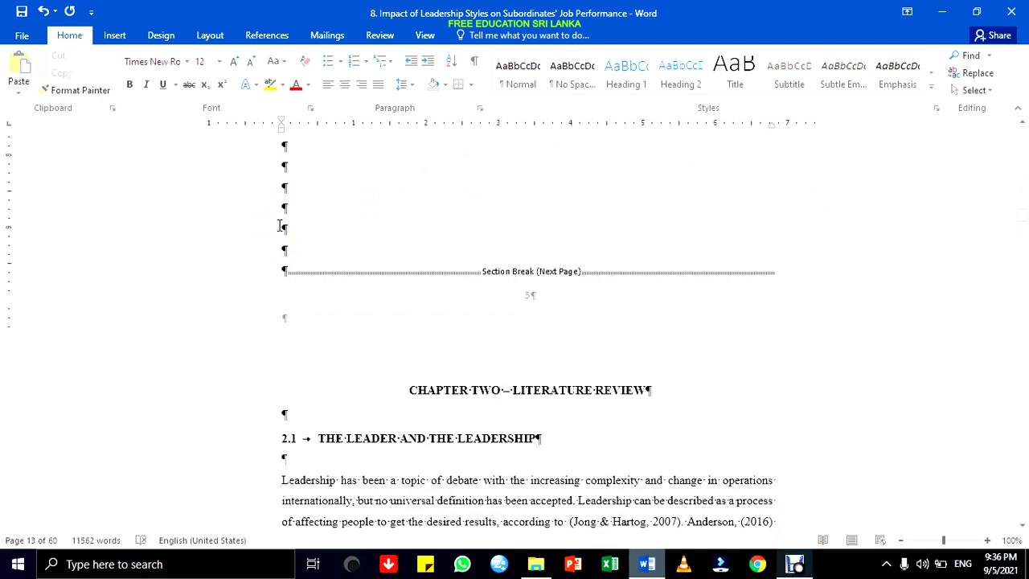
pyautogui.press('BackSpace')
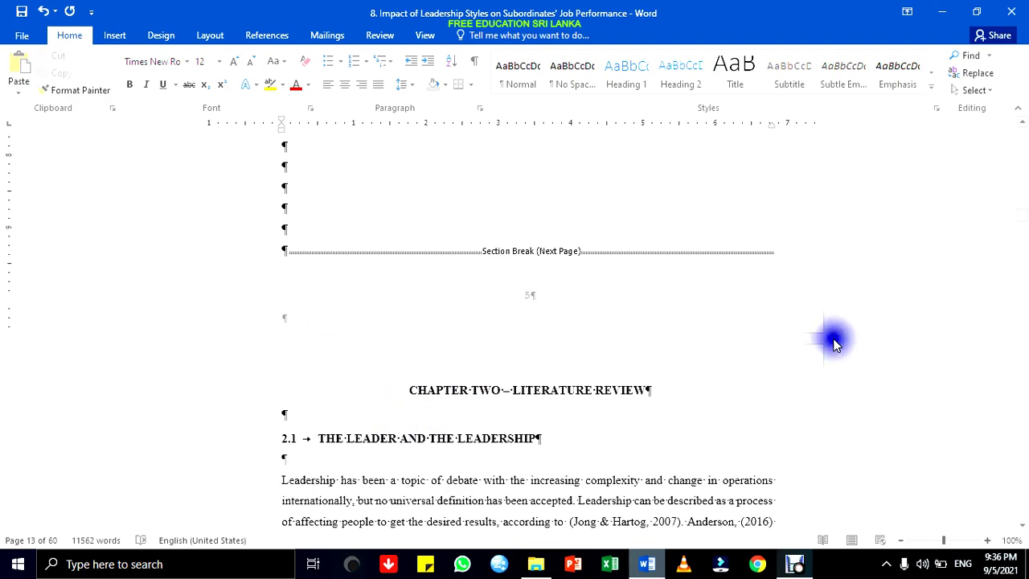
# Remove an empty paragraph before the section break preceding CHAPTER THREE – METHODOLOGY and save the document
pyautogui.moveTo(1020, 217); pyautogui.dragTo(1024, 253)
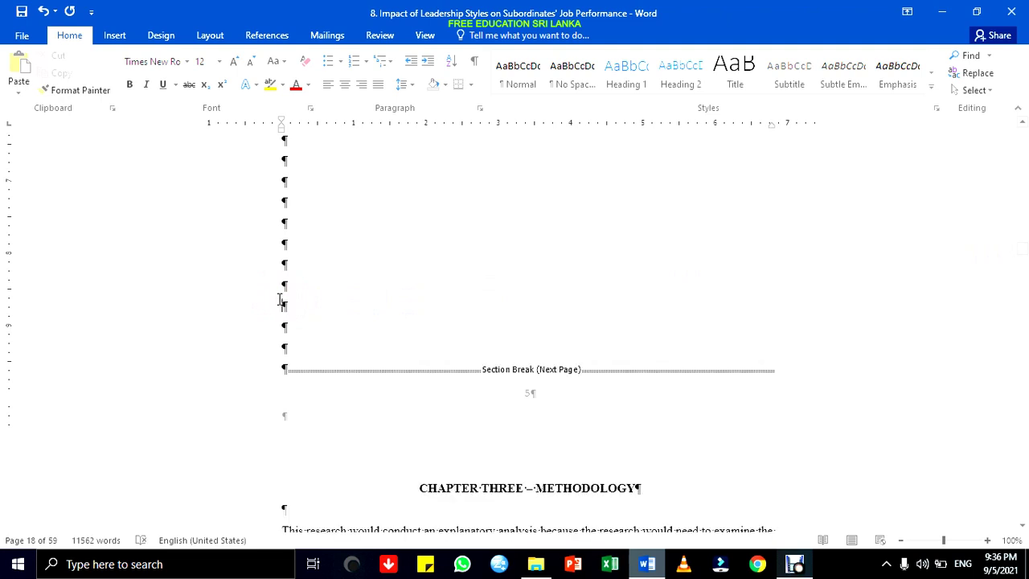
pyautogui.press('BackSpace')
pyautogui.moveTo(1023, 249); pyautogui.dragTo(1024, 293)
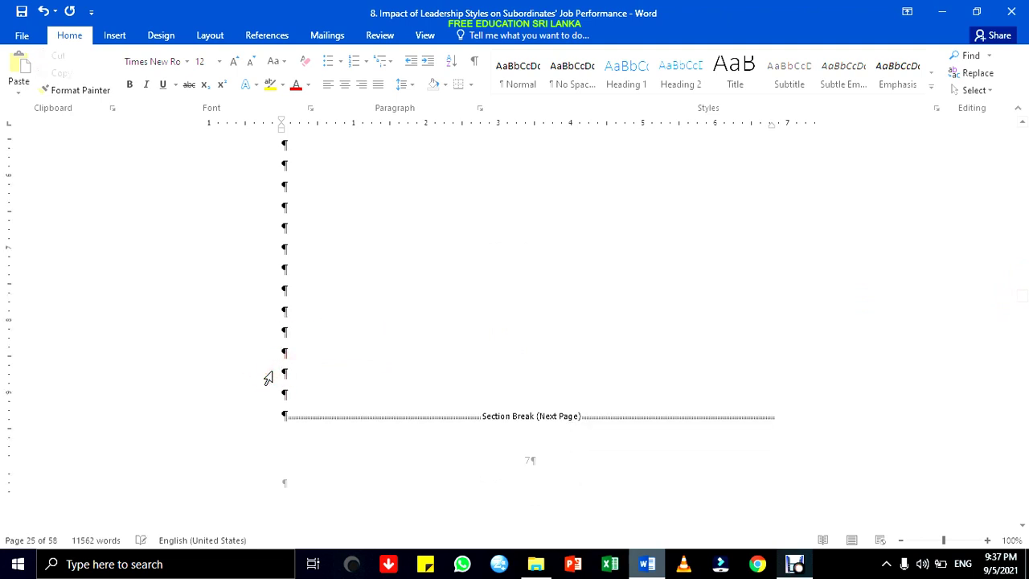
pyautogui.moveTo(1023, 300); pyautogui.dragTo(1018, 122)
pyautogui.click(21, 11)
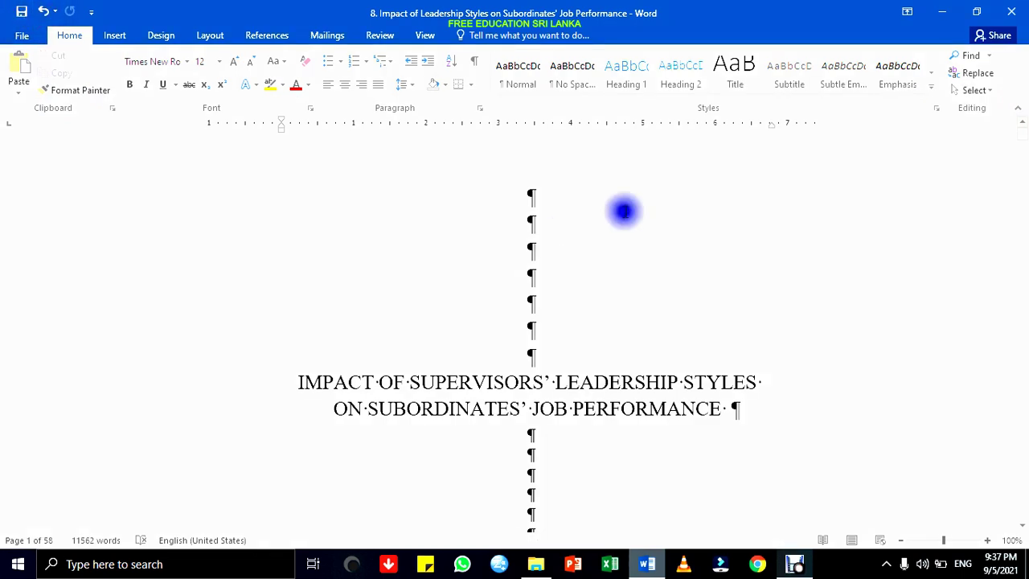
# Open the title page footer for editing, go to the Section 2 footer and turn off its link to the previous section
pyautogui.click(1023, 138)
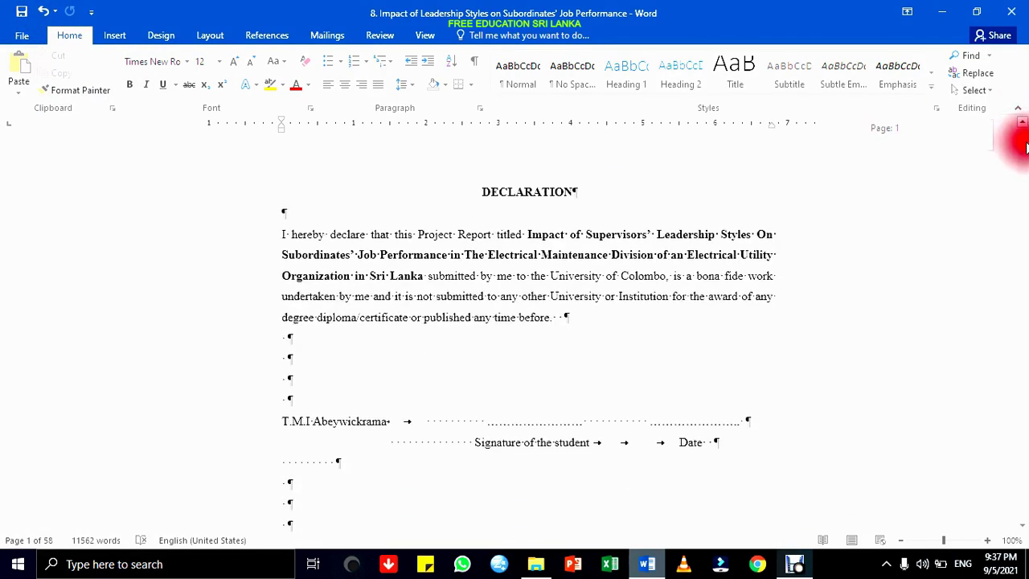
pyautogui.moveTo(1027, 144); pyautogui.dragTo(1027, 143)
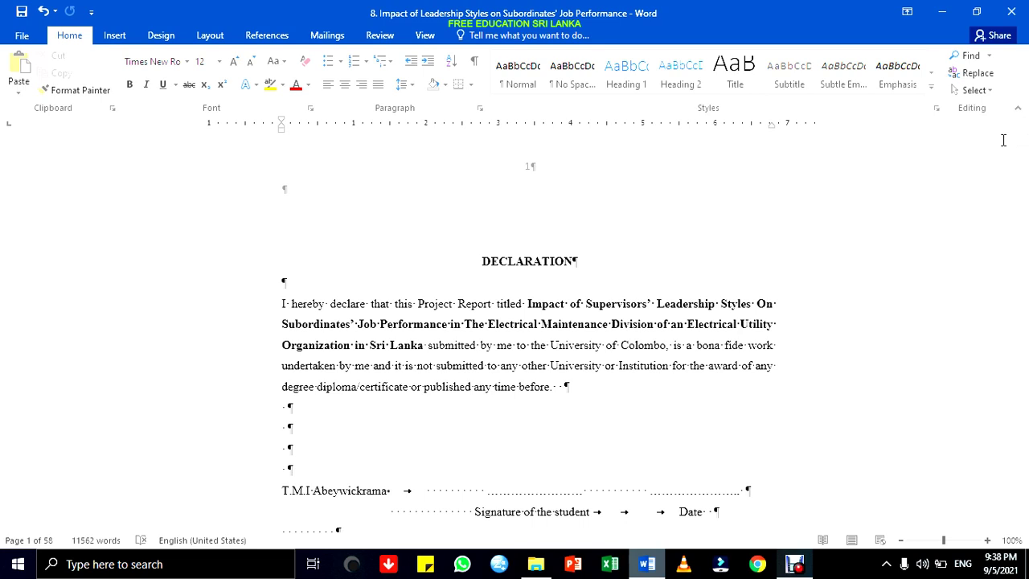
pyautogui.hotkey('ctrl', 'z')
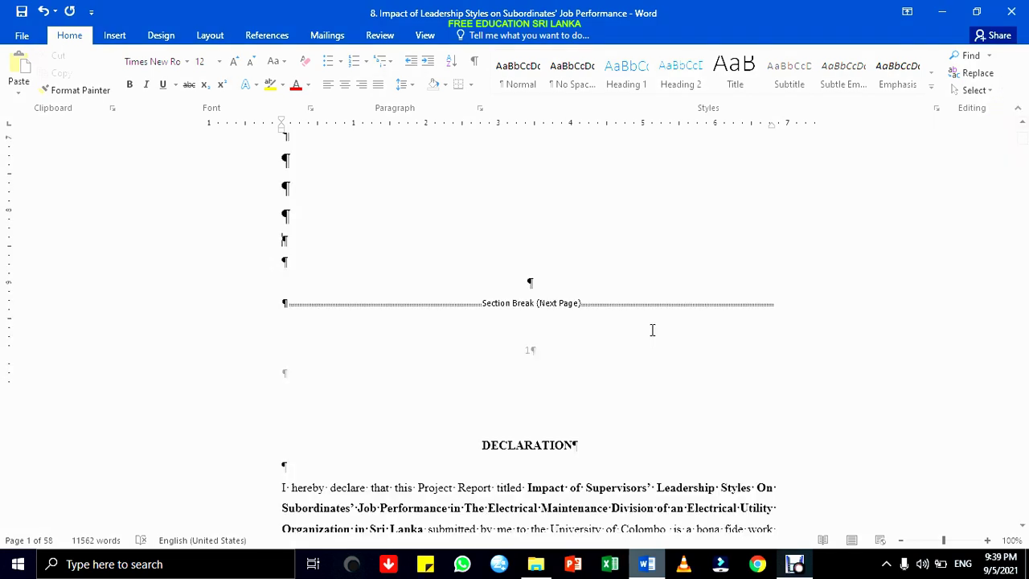
pyautogui.doubleClick(527, 354)
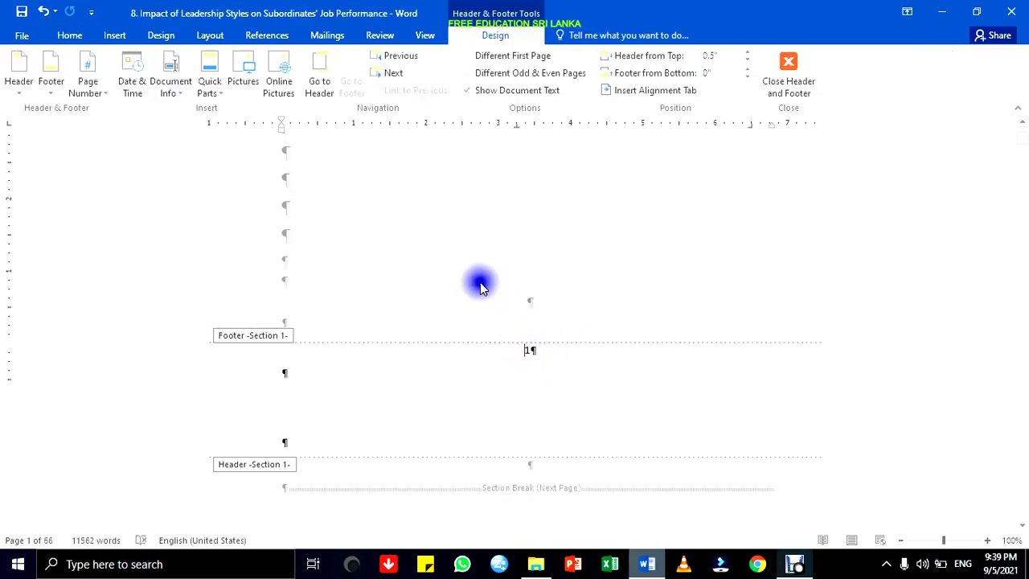
pyautogui.click(391, 74)
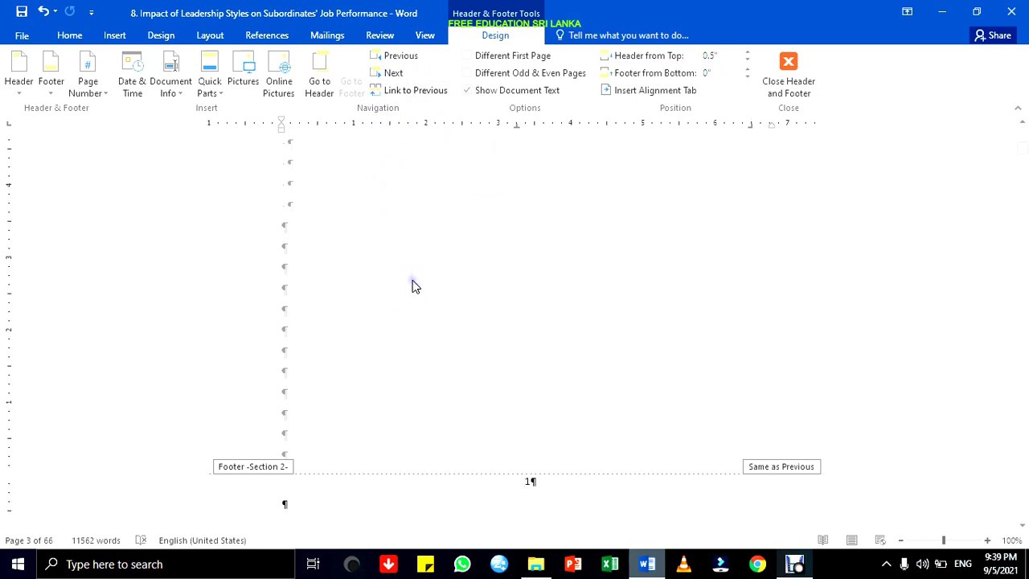
pyautogui.click(412, 90)
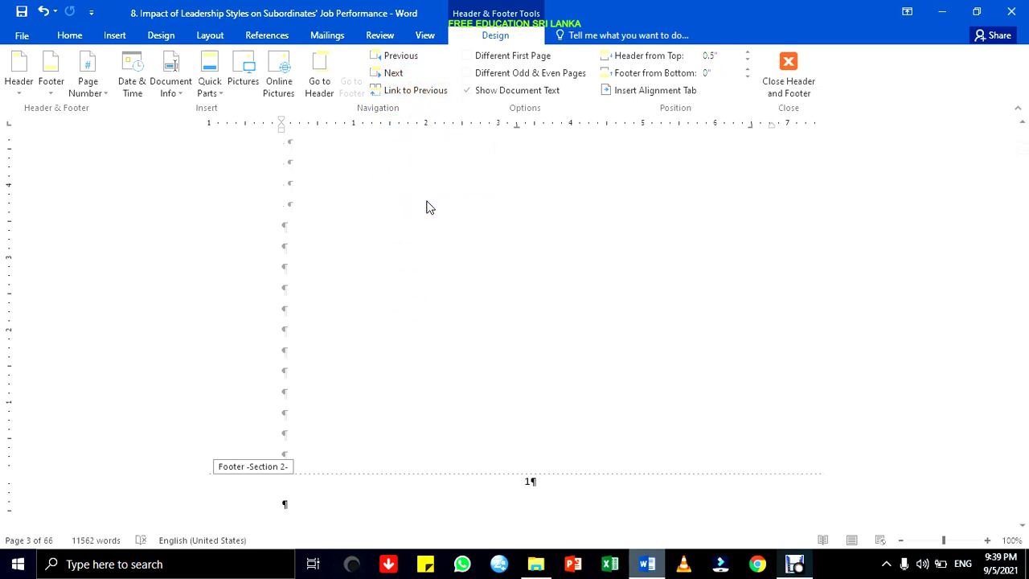
# Move on to the Section 3 and Section 4 footers and turn off their links to the previous section
pyautogui.click(394, 73)
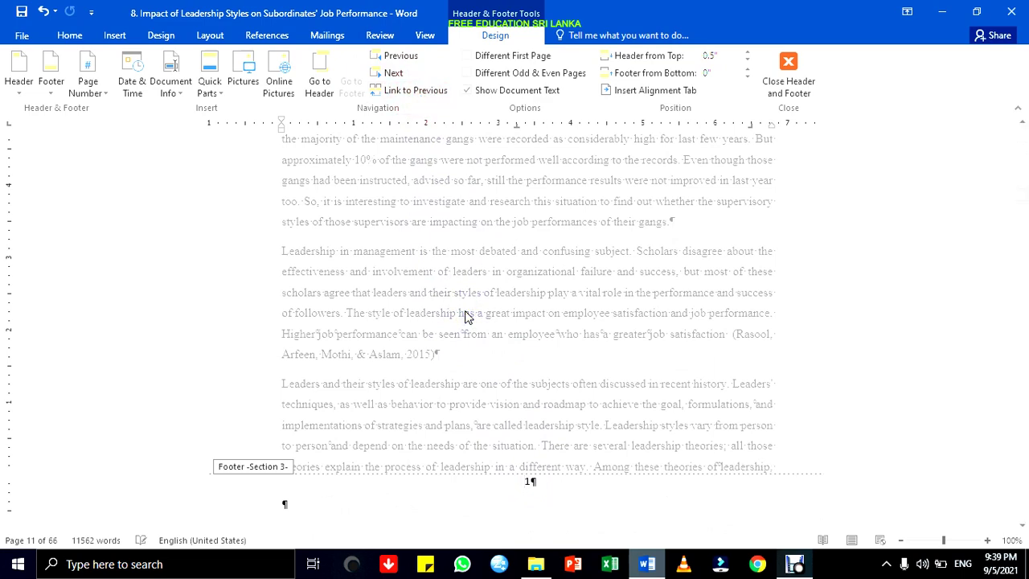
pyautogui.click(394, 73)
pyautogui.click(464, 342)
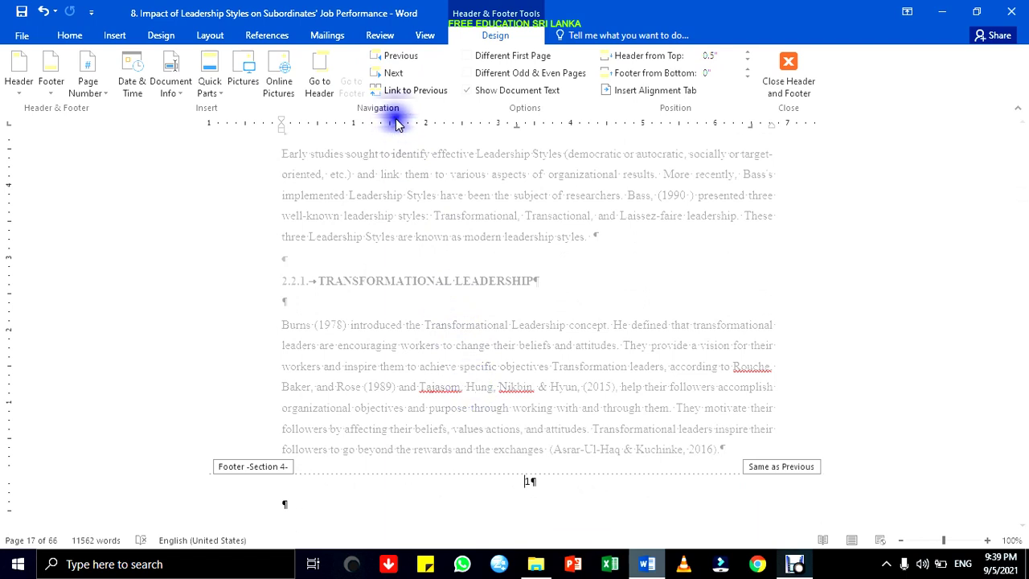
pyautogui.click(395, 90)
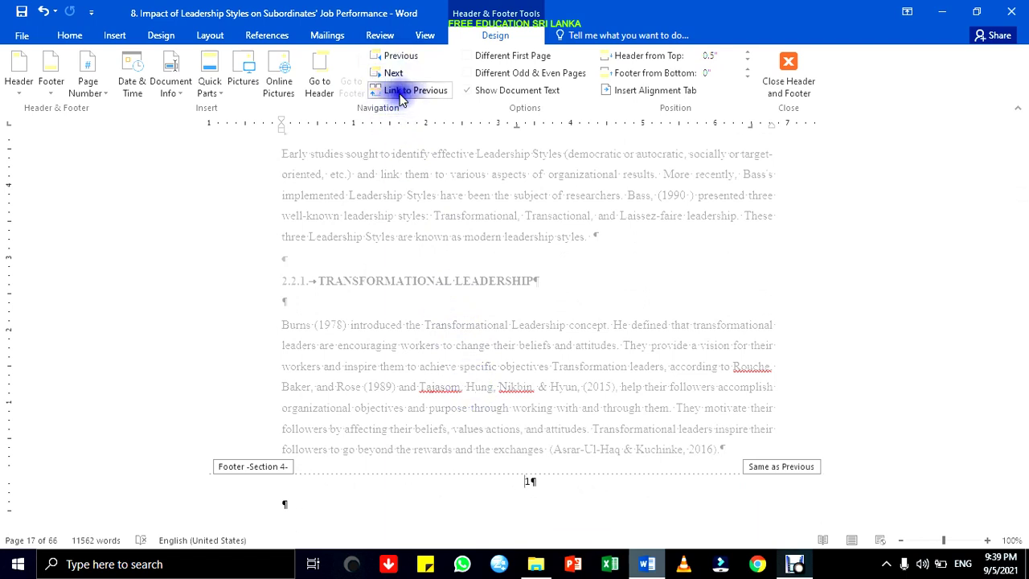
pyautogui.click(430, 222)
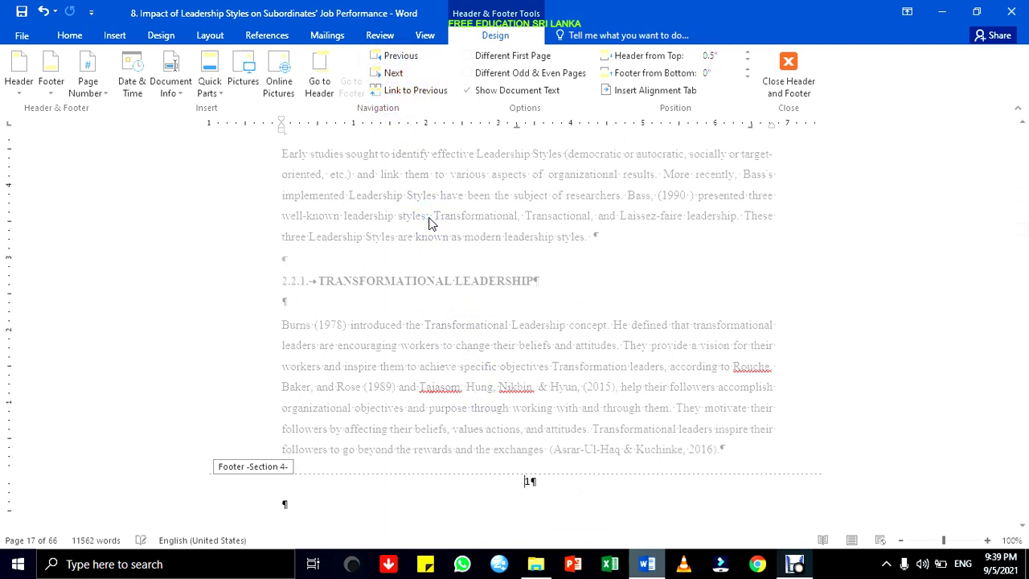
# Turn off the link to the previous section for the Section 5 and Section 6 footers
pyautogui.click(392, 74)
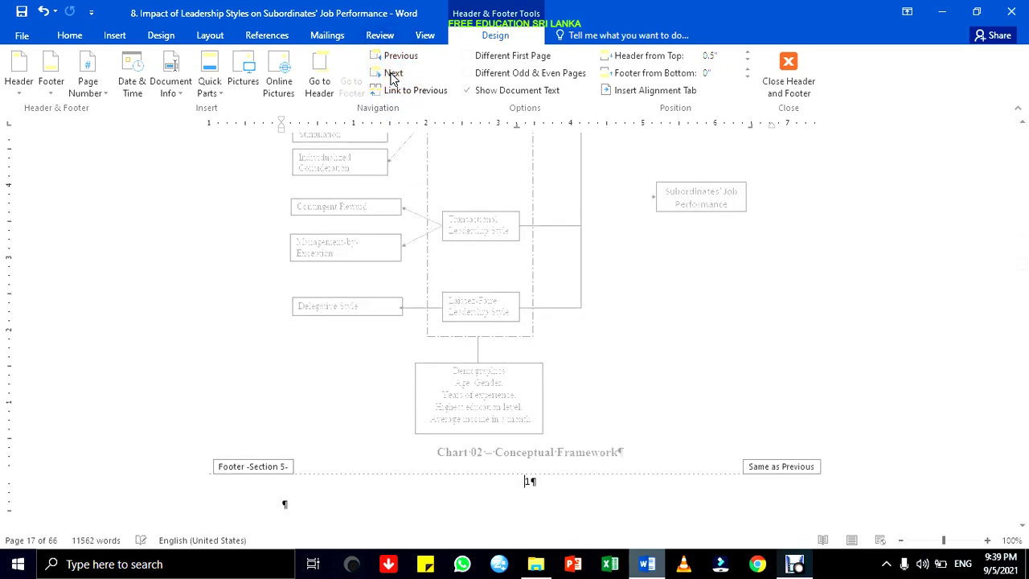
pyautogui.click(396, 193)
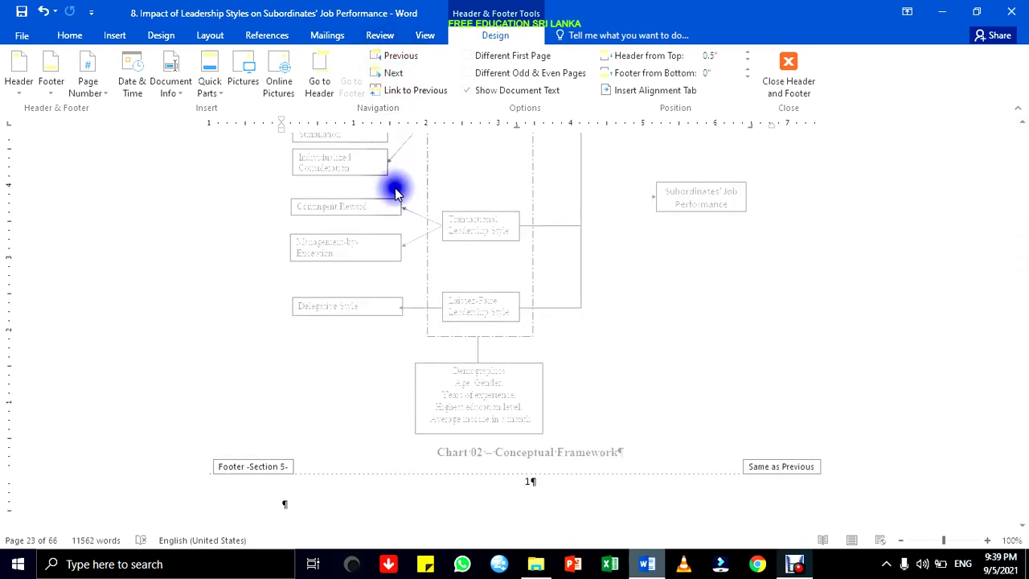
pyautogui.click(407, 91)
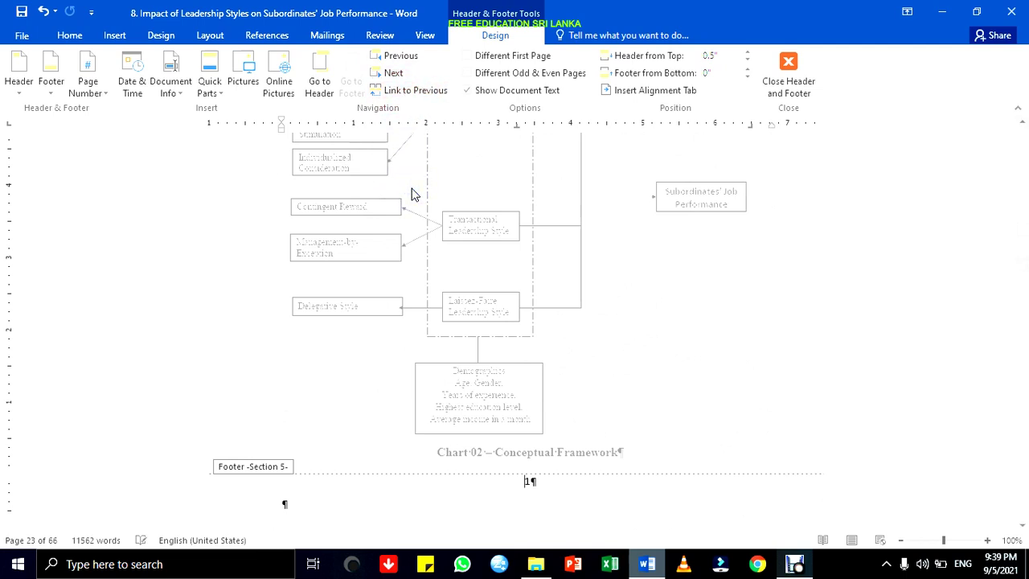
pyautogui.click(393, 73)
pyautogui.click(407, 91)
# Turn off the link to the previous section for the Section 7 and Section 8 footers
pyautogui.click(394, 73)
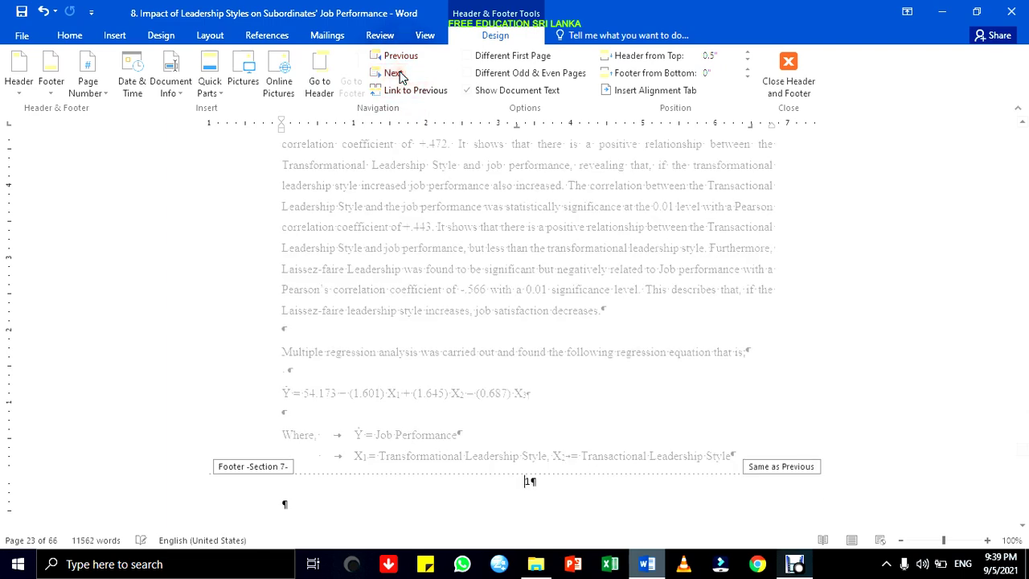
pyautogui.click(405, 91)
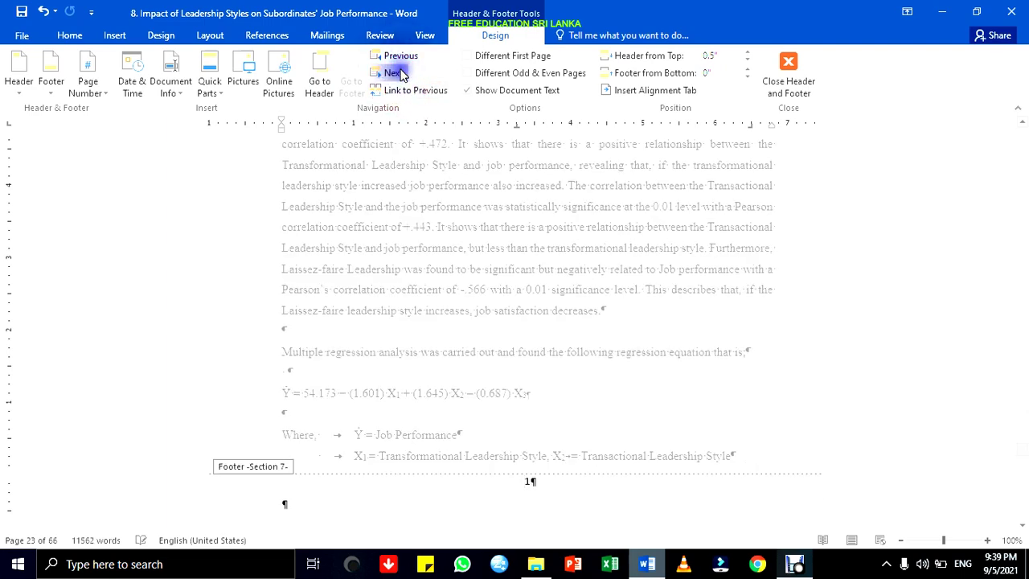
pyautogui.click(399, 73)
pyautogui.click(400, 90)
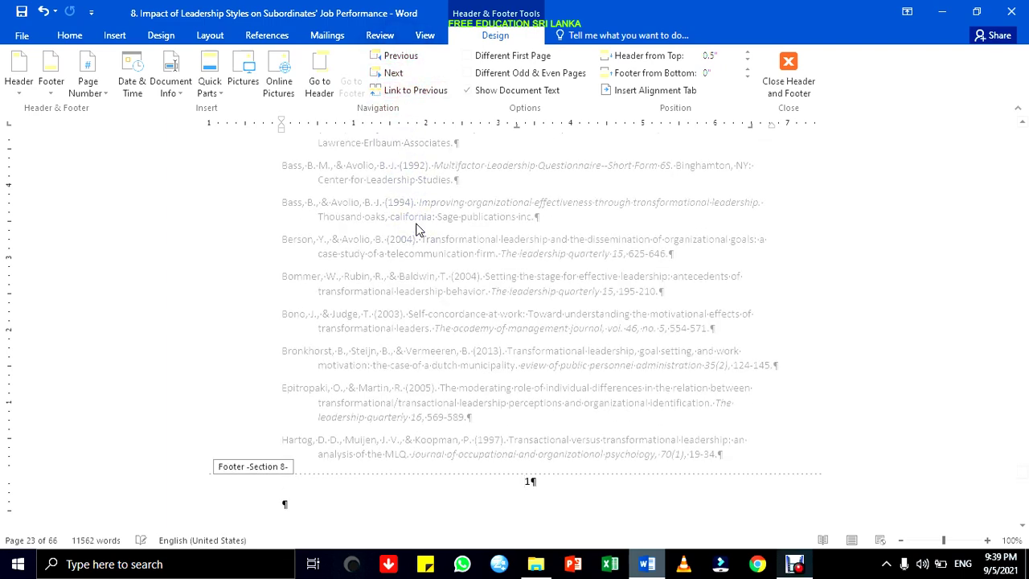
pyautogui.click(400, 74)
# Return to the Section 1 footer, delete the title page's page number, save the document and leave footer editing
pyautogui.click(402, 57)
pyautogui.click(403, 58)
pyautogui.click(403, 58)
pyautogui.click(403, 58)
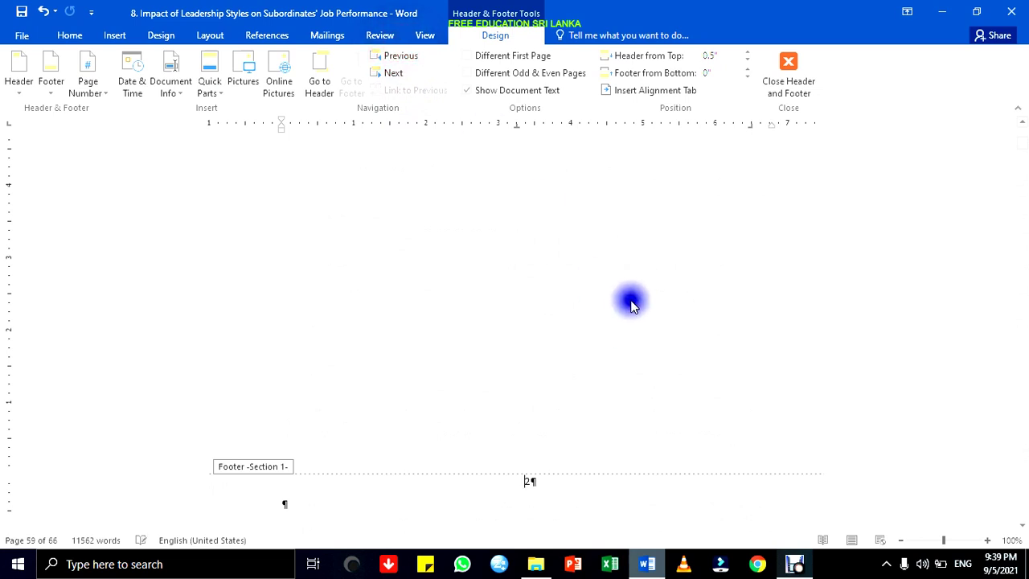
pyautogui.moveTo(1022, 141)
pyautogui.mouseDown()
pyautogui.moveTo(1020, 128)
pyautogui.moveTo(1020, 139)
pyautogui.mouseUp()
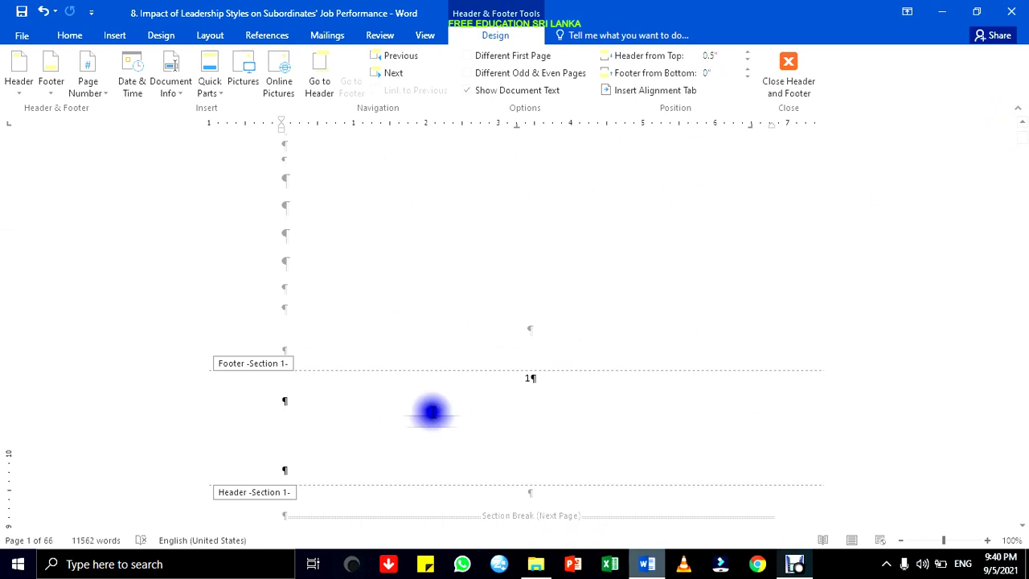
pyautogui.click(528, 376)
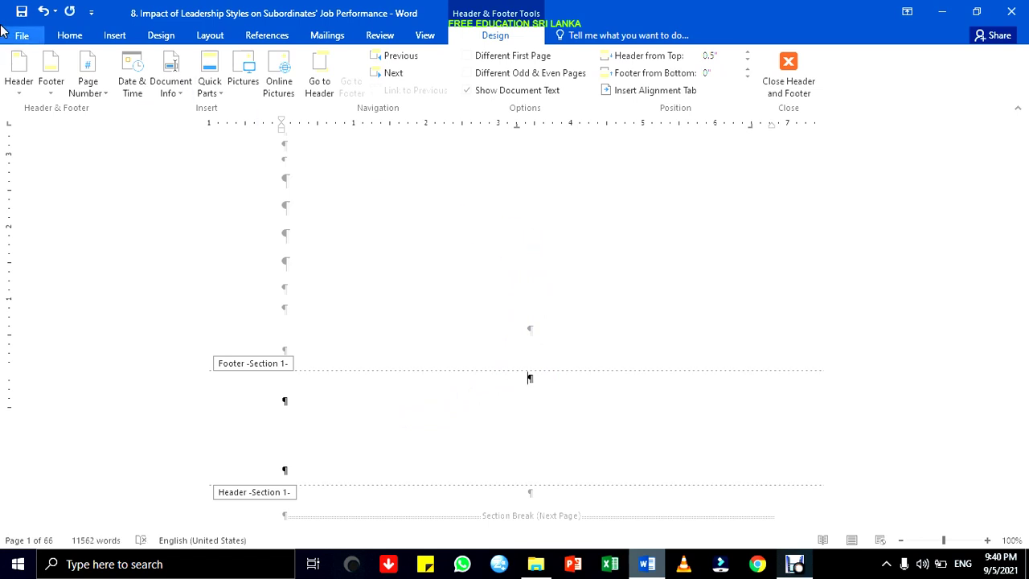
pyautogui.click(22, 11)
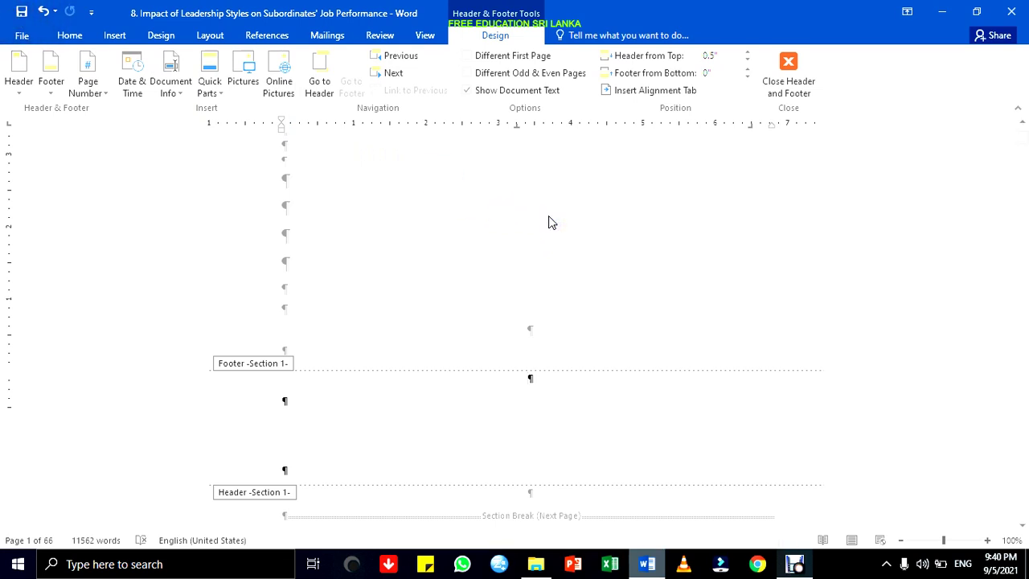
pyautogui.doubleClick(587, 227)
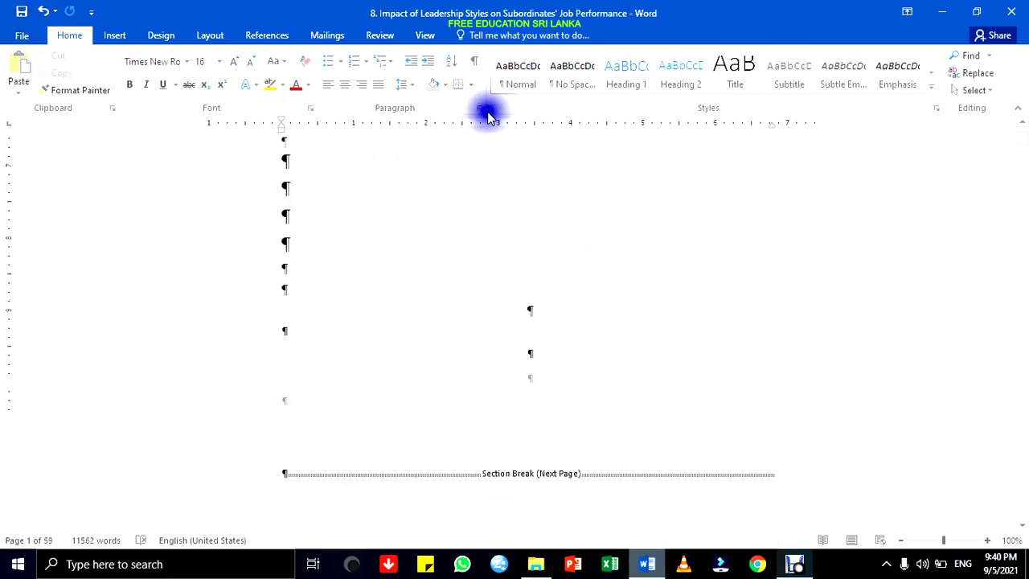
# With formatting marks shown, delete two empty paragraphs below the MBA - XXX line on the title page
pyautogui.click(475, 65)
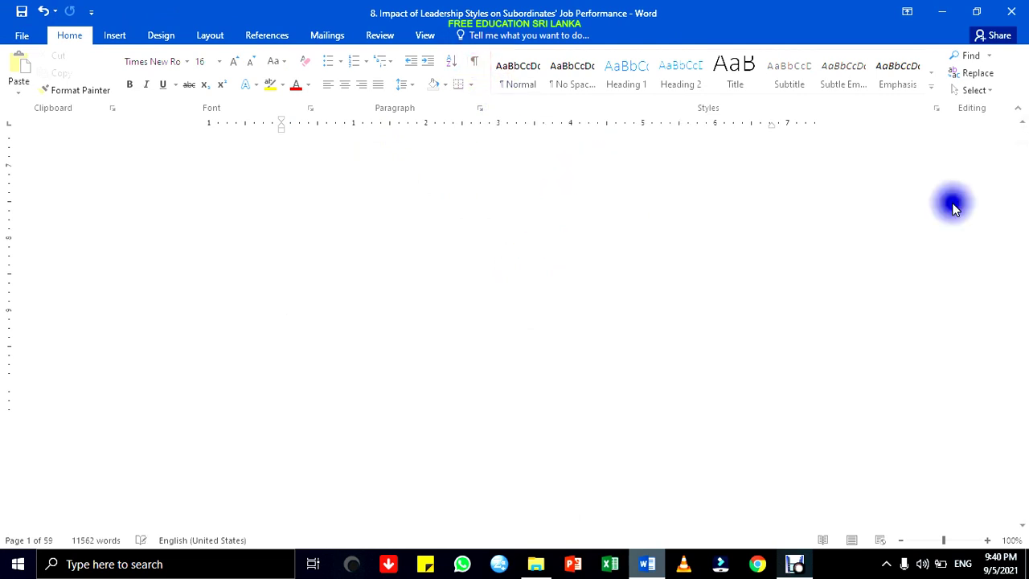
pyautogui.moveTo(1027, 140)
pyautogui.mouseDown()
pyautogui.moveTo(1027, 131)
pyautogui.moveTo(1027, 141)
pyautogui.mouseUp()
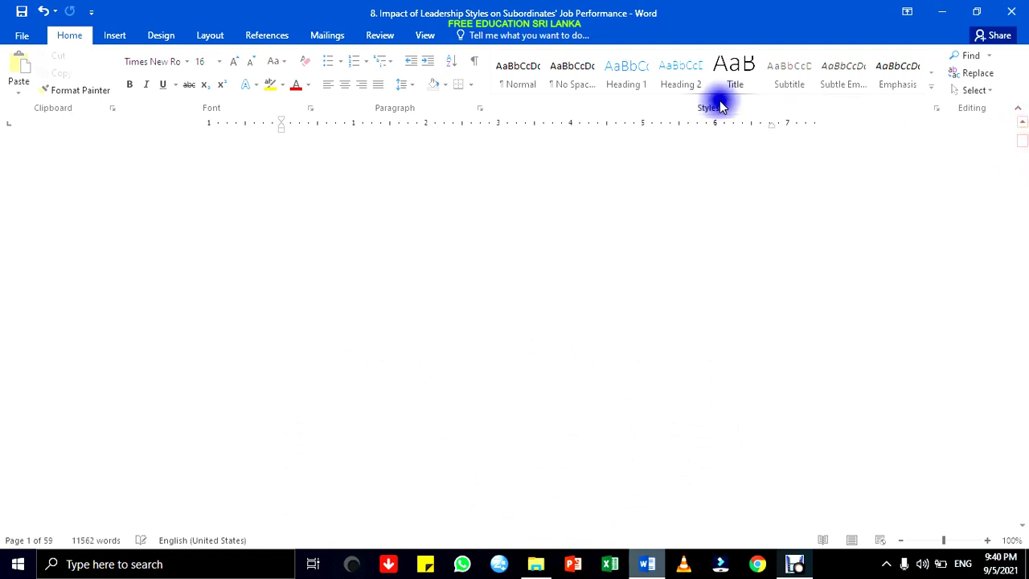
pyautogui.click(474, 63)
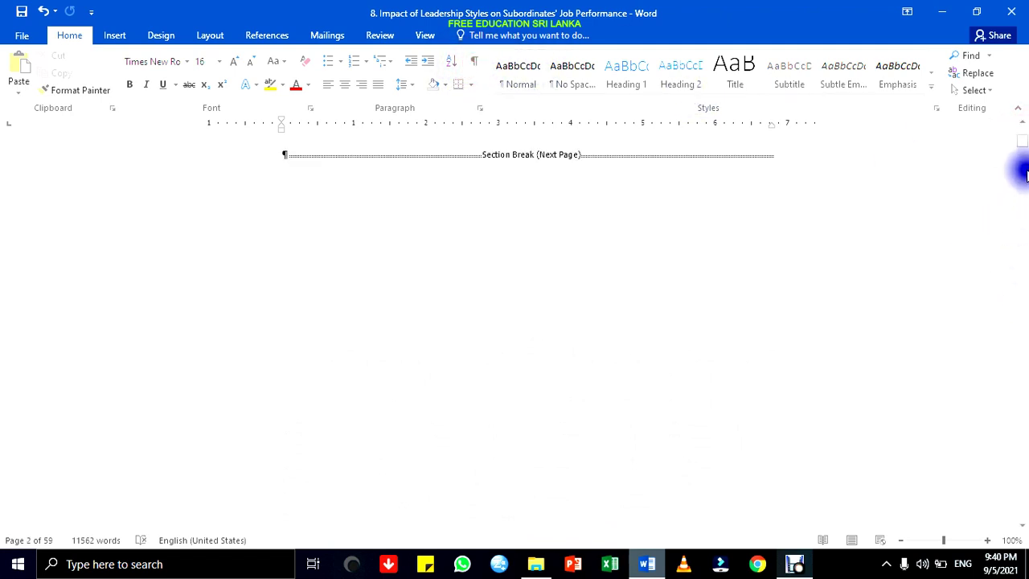
pyautogui.moveTo(1022, 146); pyautogui.dragTo(1024, 138)
pyautogui.click(267, 385)
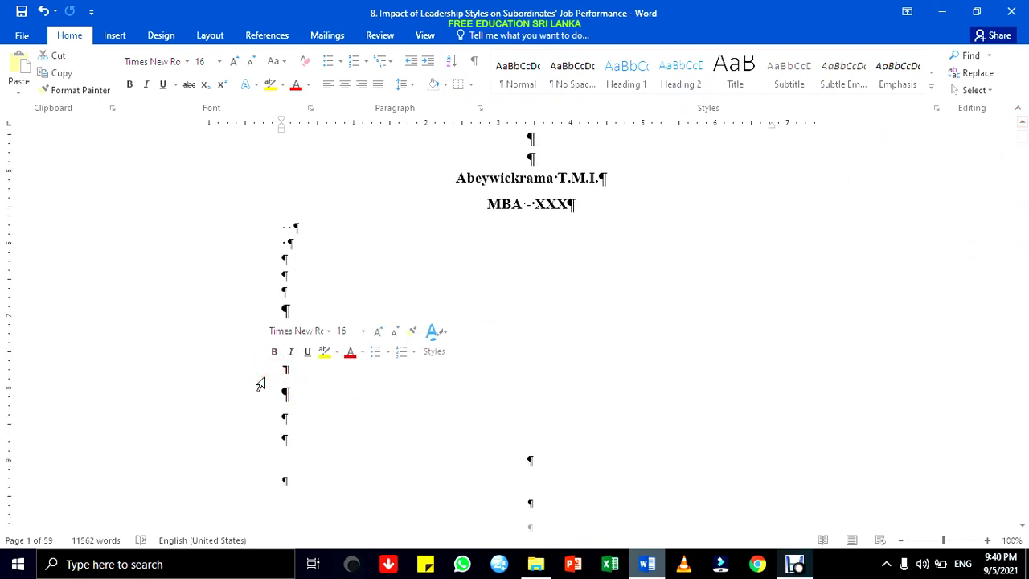
pyautogui.press('Delete')
pyautogui.press('Delete')
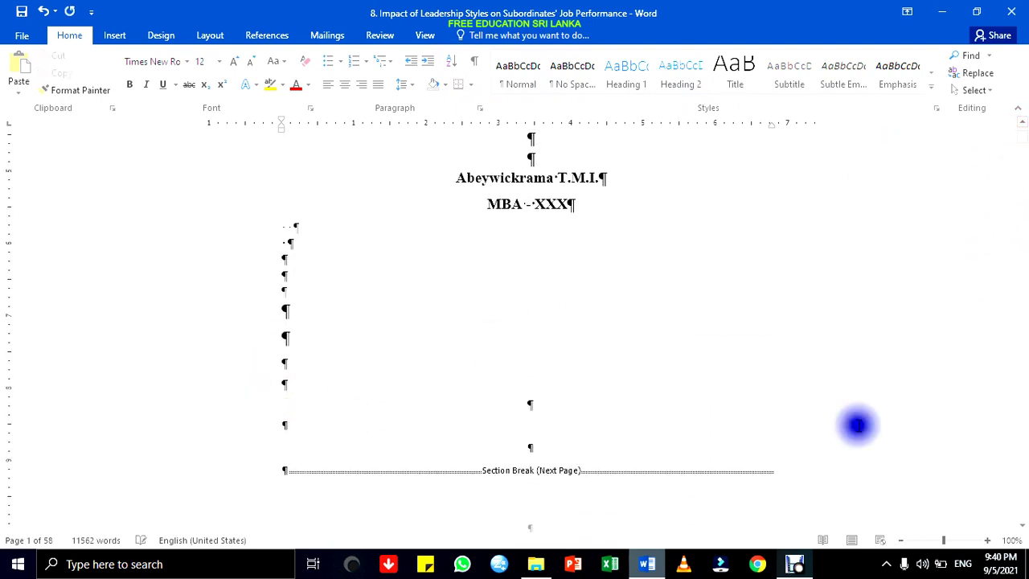
# Hide the formatting marks and check the footer page numbers from the title page through to the References
pyautogui.moveTo(1022, 141); pyautogui.dragTo(1025, 142)
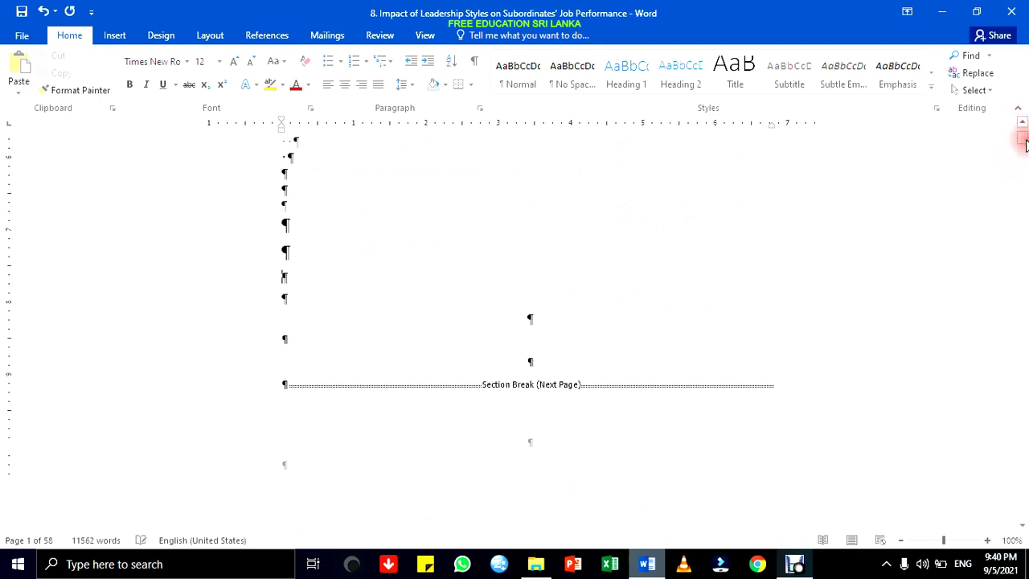
pyautogui.click(473, 64)
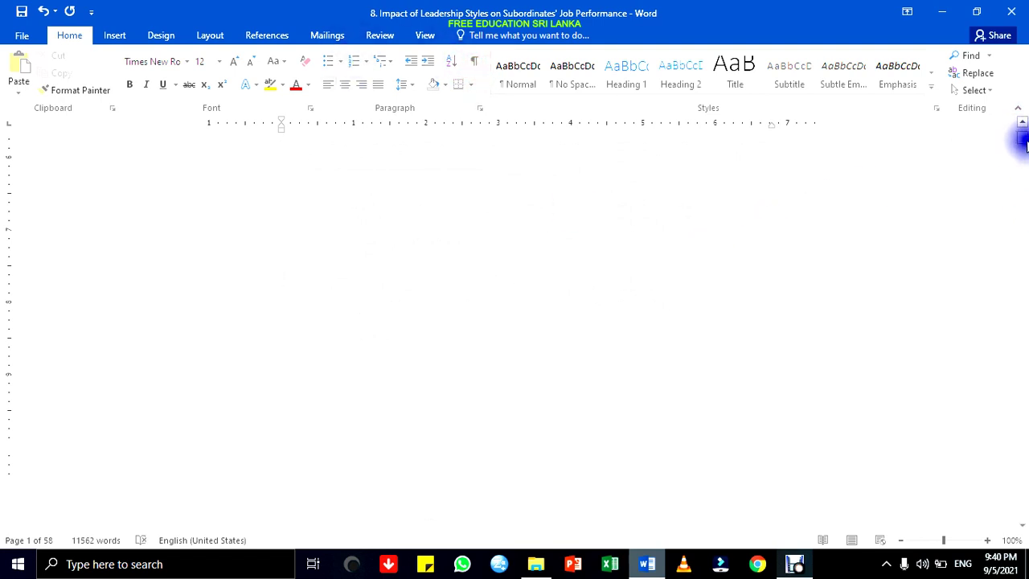
pyautogui.moveTo(1024, 143)
pyautogui.mouseDown()
pyautogui.moveTo(1023, 133)
pyautogui.moveTo(1025, 204)
pyautogui.mouseUp()
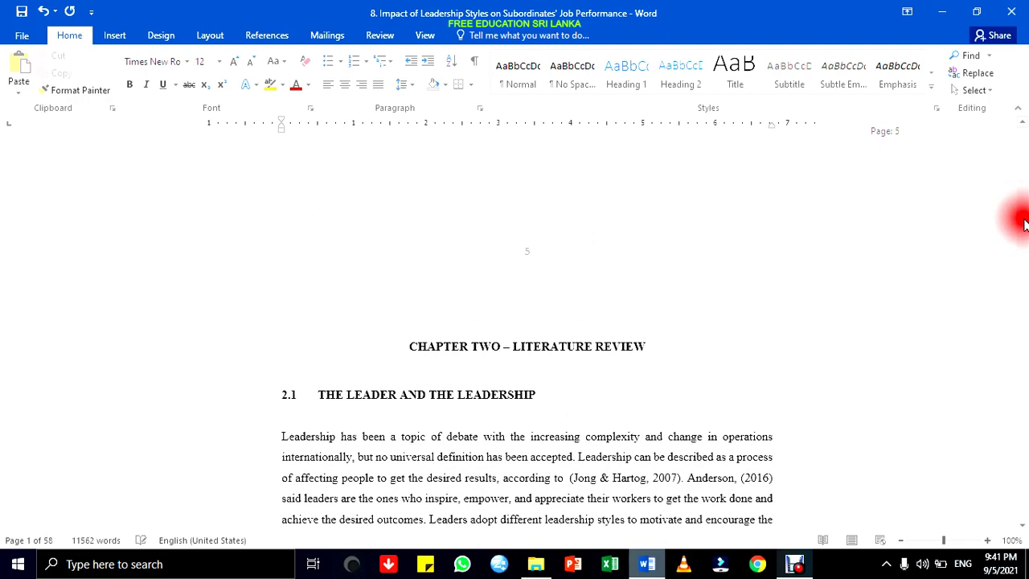
pyautogui.scroll(-1, 1024, 227)
pyautogui.moveTo(1025, 226); pyautogui.dragTo(1021, 482)
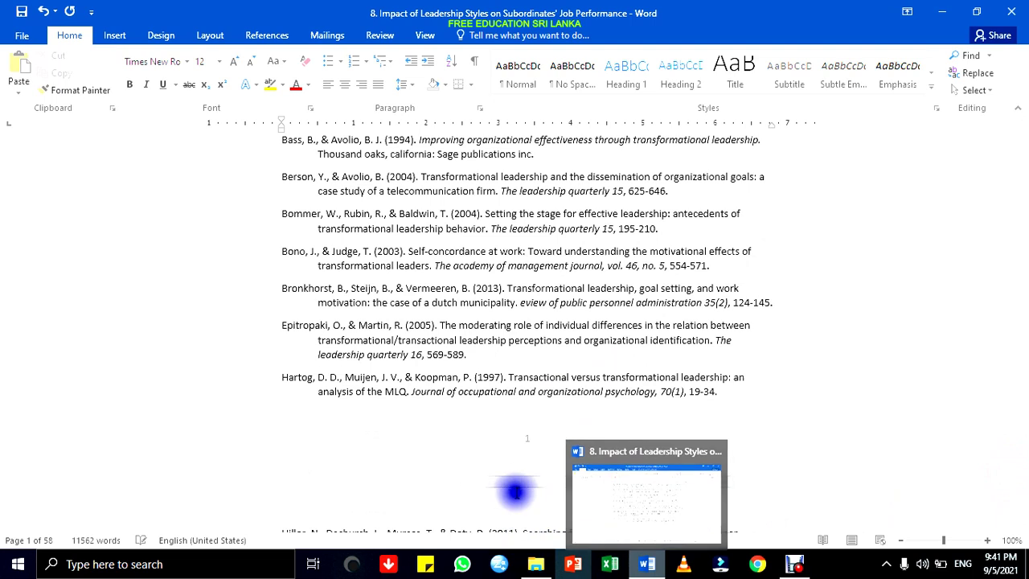
# Set the Section 8 footer's page number format to a, b, c, … for the References pages and leave footer editing
pyautogui.doubleClick(526, 441)
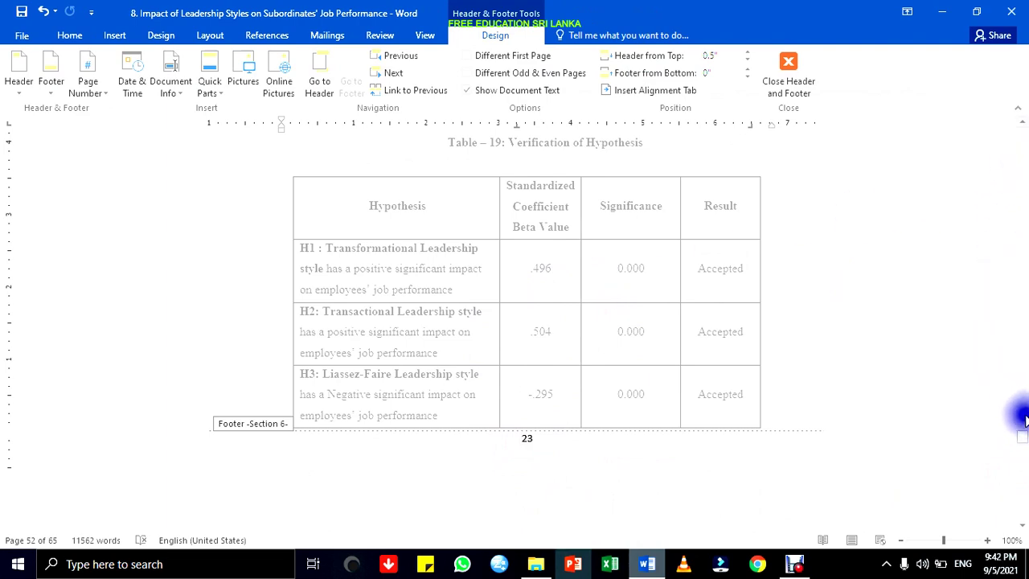
pyautogui.moveTo(1024, 445)
pyautogui.mouseDown()
pyautogui.moveTo(1024, 480)
pyautogui.moveTo(1025, 464)
pyautogui.mouseUp()
pyautogui.moveTo(532, 421); pyautogui.dragTo(524, 421)
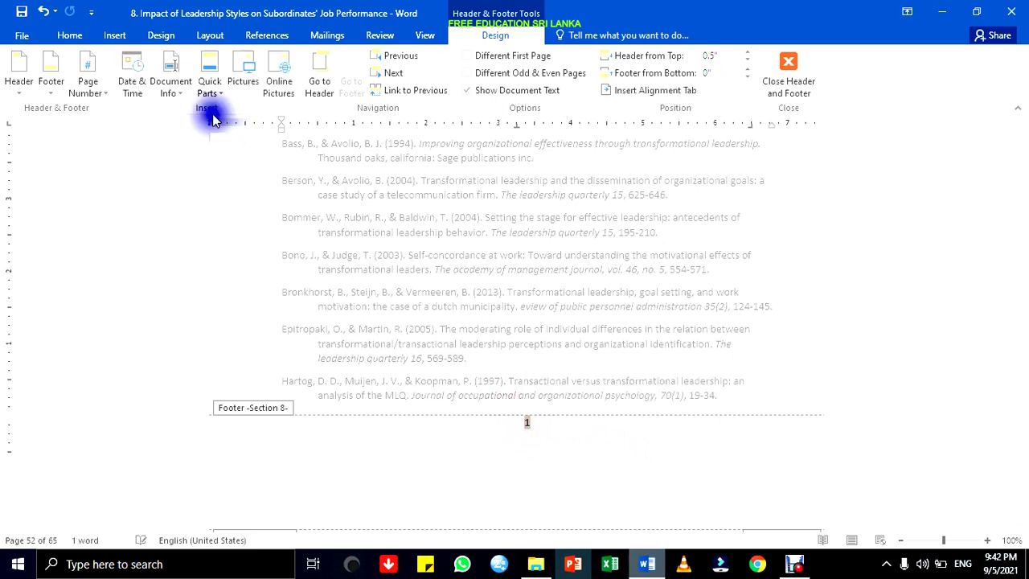
pyautogui.click(101, 95)
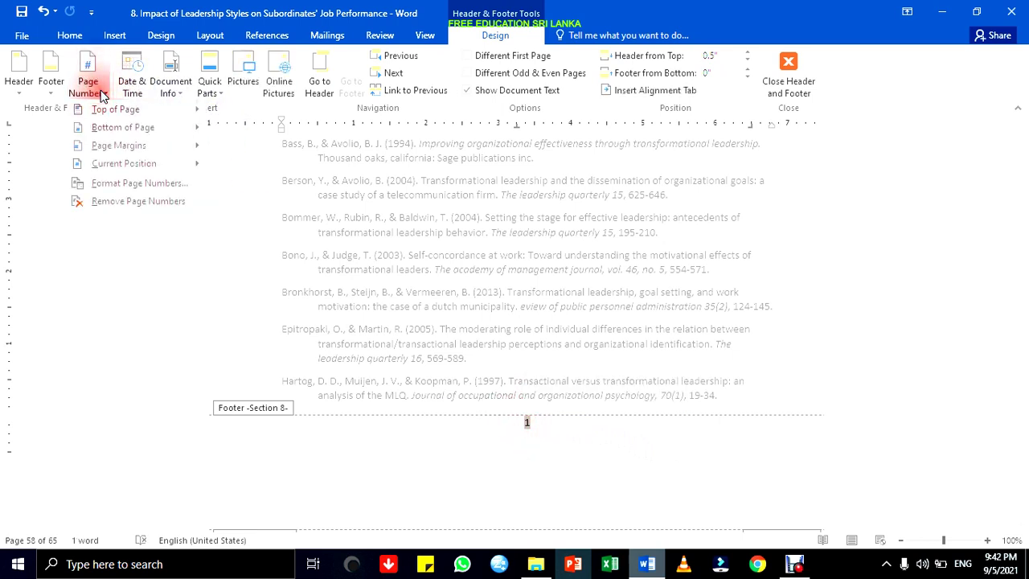
pyautogui.click(117, 182)
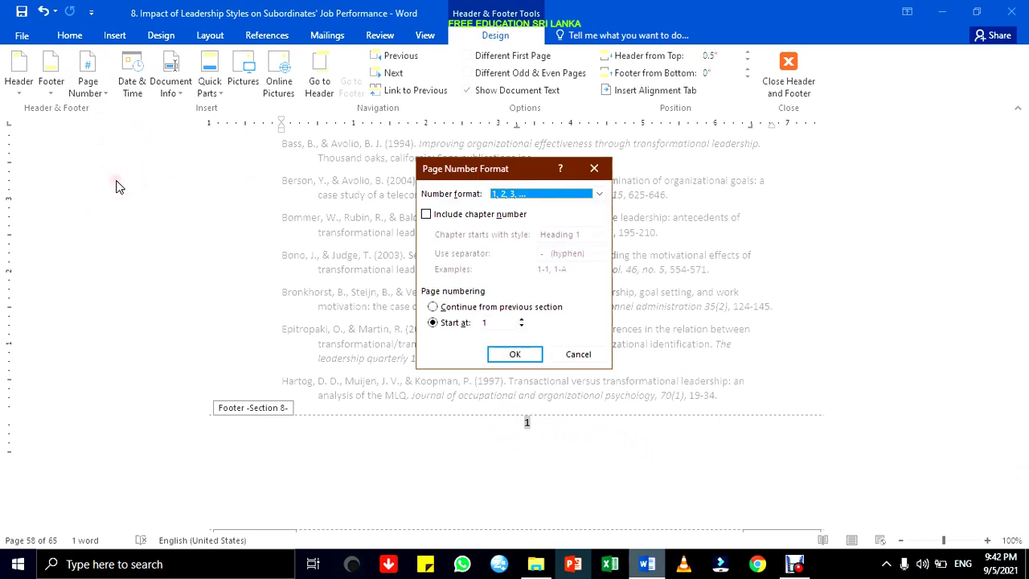
pyautogui.click(600, 194)
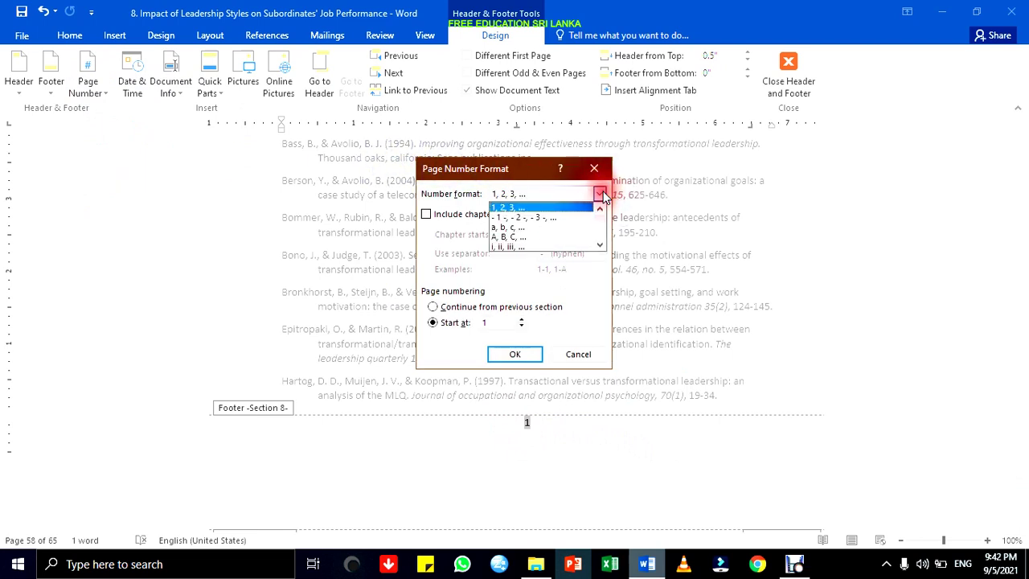
pyautogui.click(549, 228)
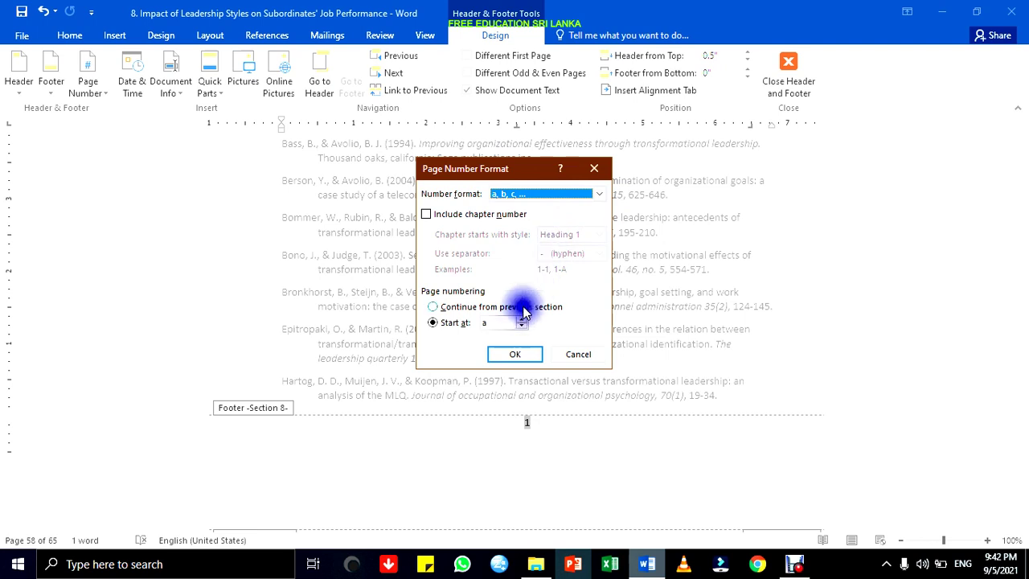
pyautogui.click(519, 354)
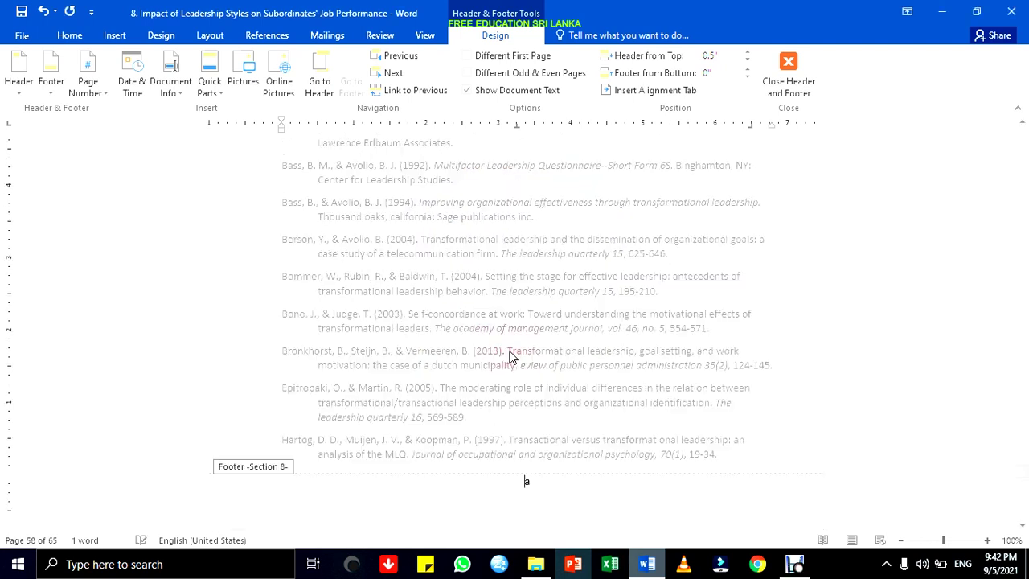
pyautogui.doubleClick(767, 269)
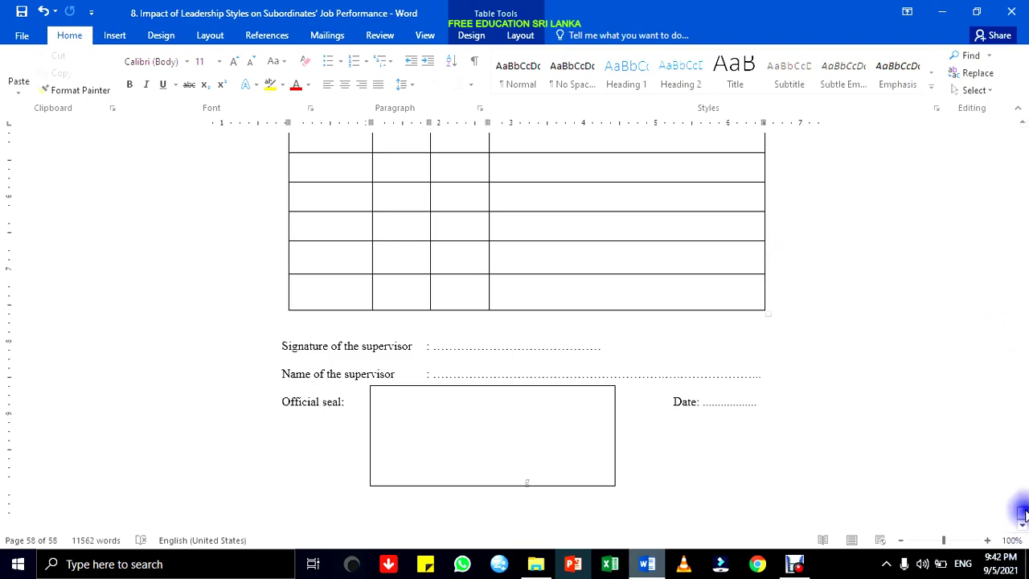
# Check the footer page numbers from the last page back through the chapters to the page before CERTIFICATION
pyautogui.moveTo(1026, 515); pyautogui.dragTo(1018, 472)
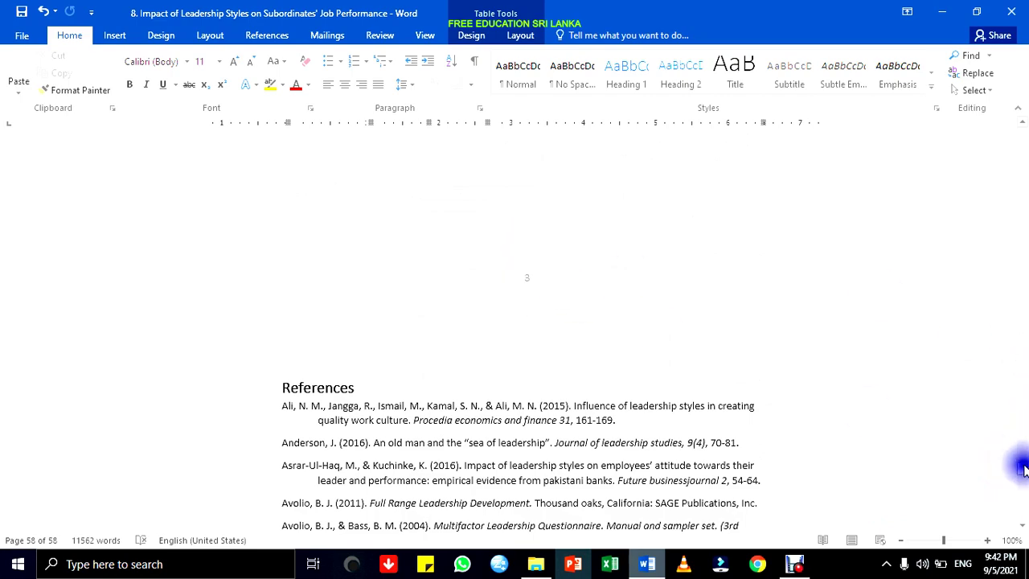
pyautogui.moveTo(1025, 471)
pyautogui.mouseDown()
pyautogui.moveTo(1025, 507)
pyautogui.moveTo(1021, 135)
pyautogui.moveTo(1024, 187)
pyautogui.mouseUp()
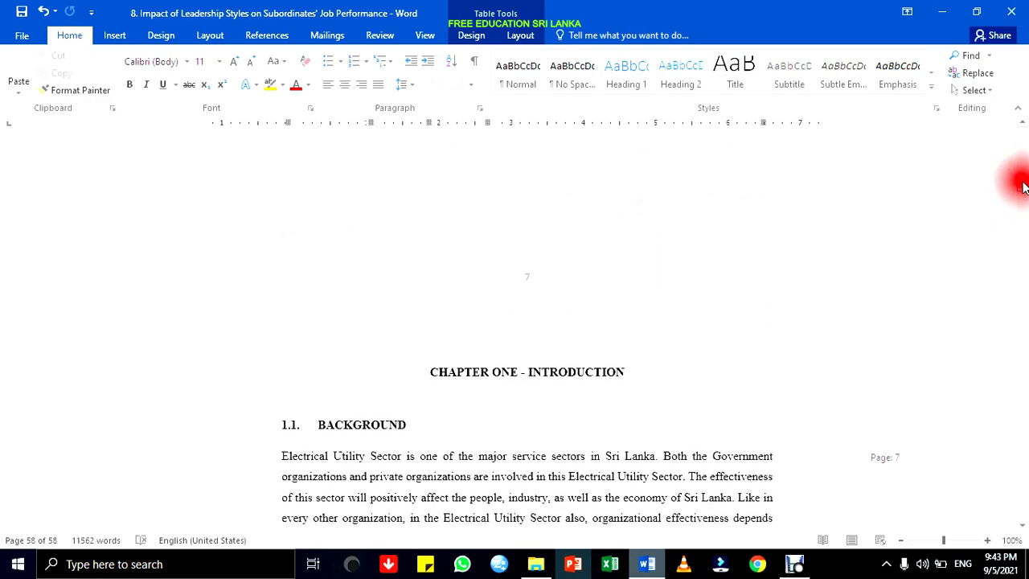
pyautogui.moveTo(1023, 188); pyautogui.dragTo(1011, 140)
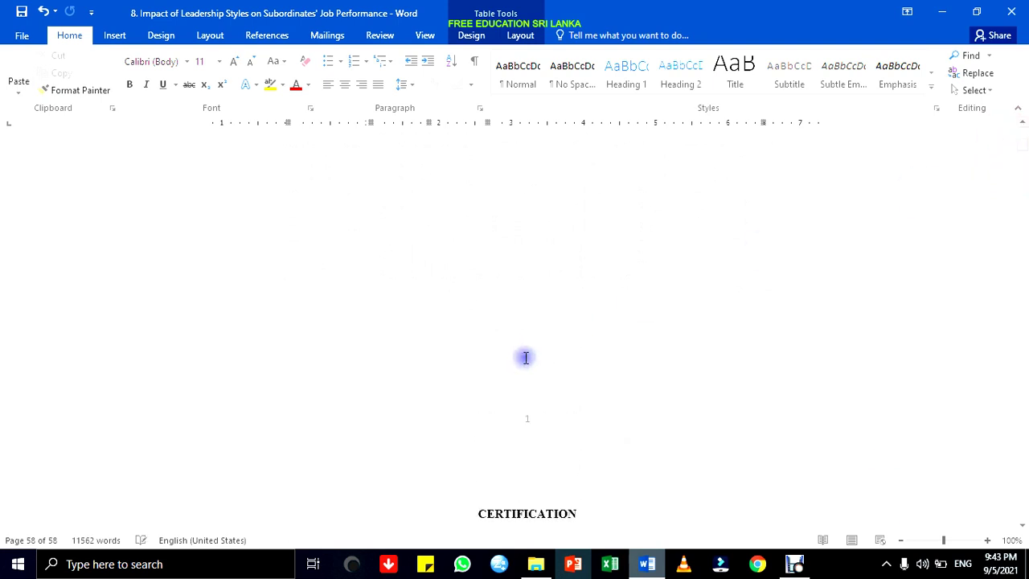
# Set the Section 2 footer's page number format to i, ii, iii, … starting at i, and leave footer editing
pyautogui.click(528, 417)
pyautogui.doubleClick(527, 417)
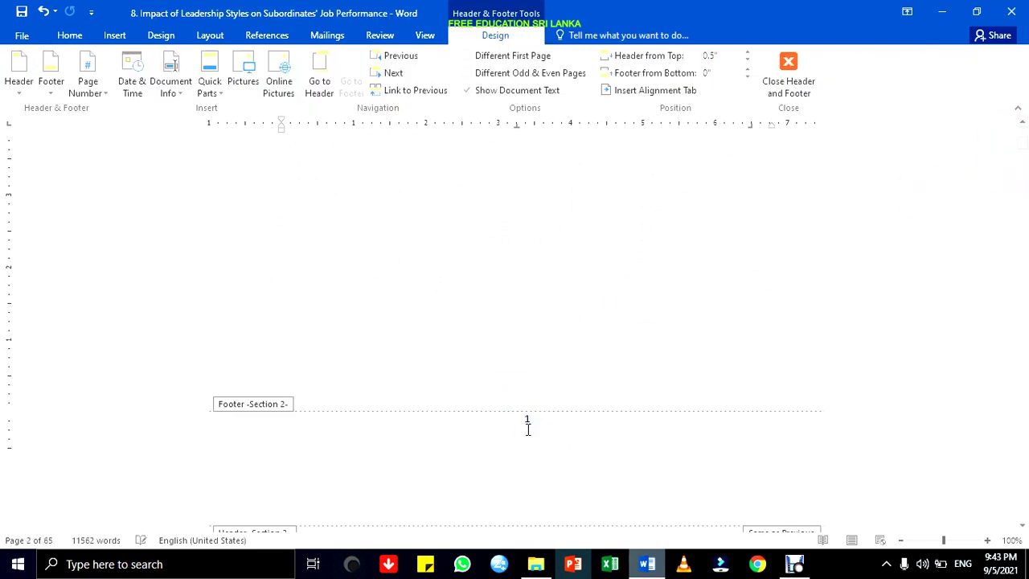
pyautogui.click(97, 107)
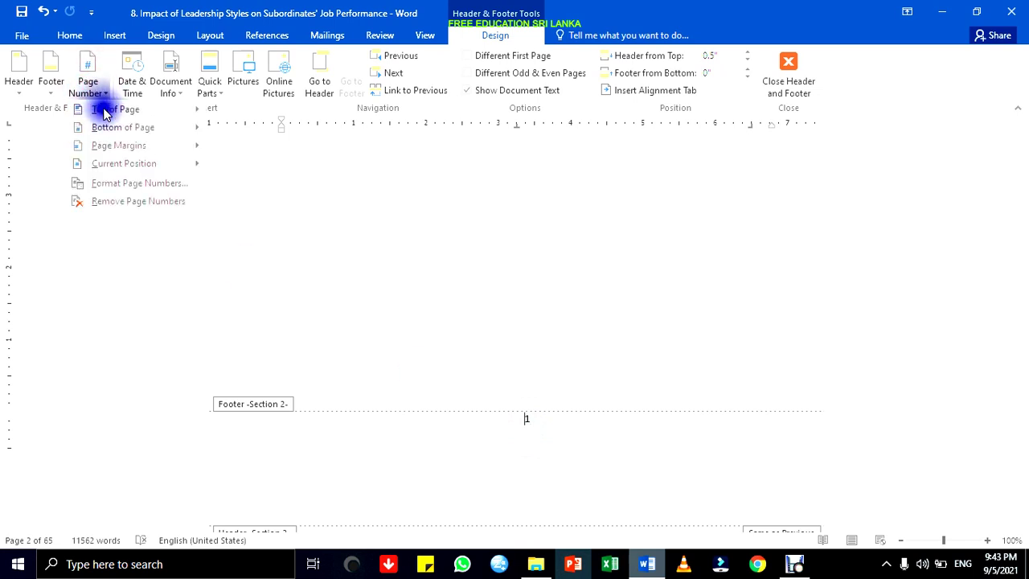
pyautogui.click(133, 186)
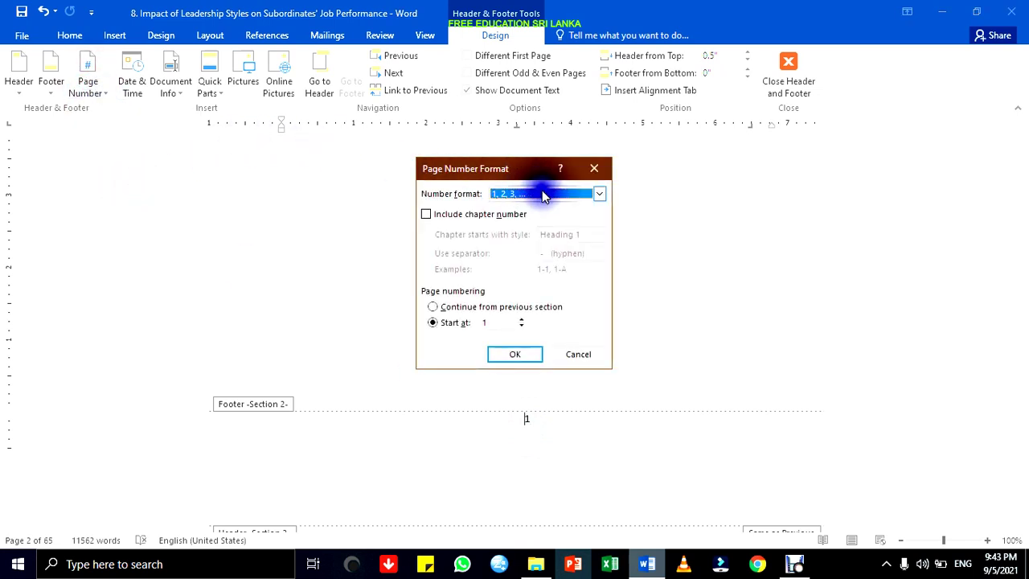
pyautogui.click(601, 194)
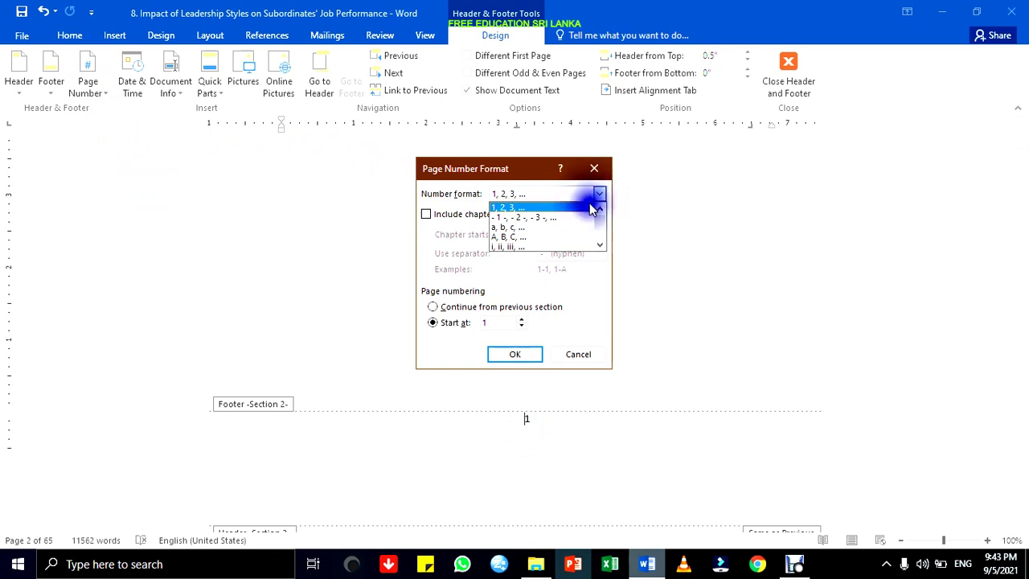
pyautogui.scroll(-1, 568, 234)
pyautogui.click(541, 238)
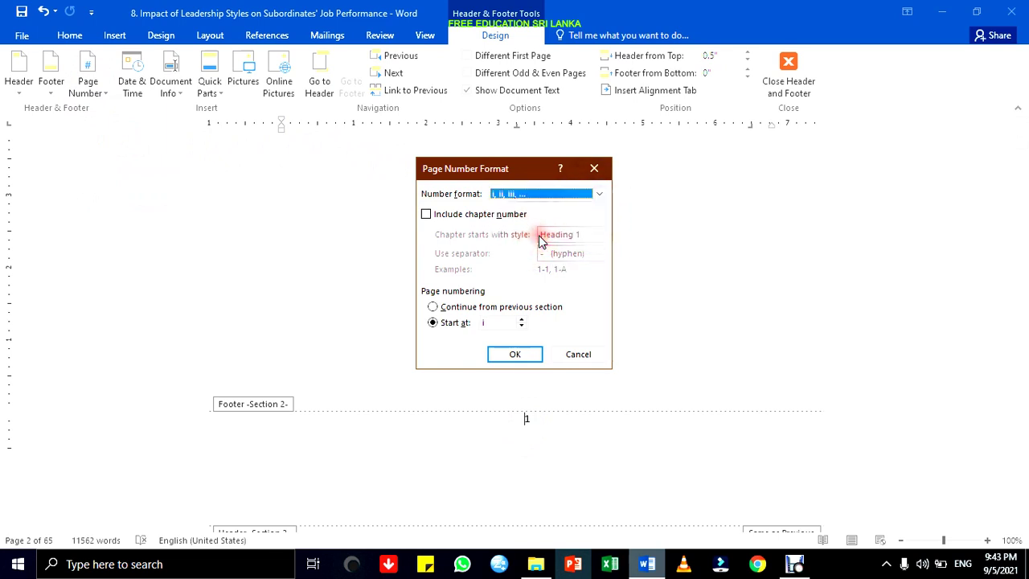
pyautogui.click(508, 357)
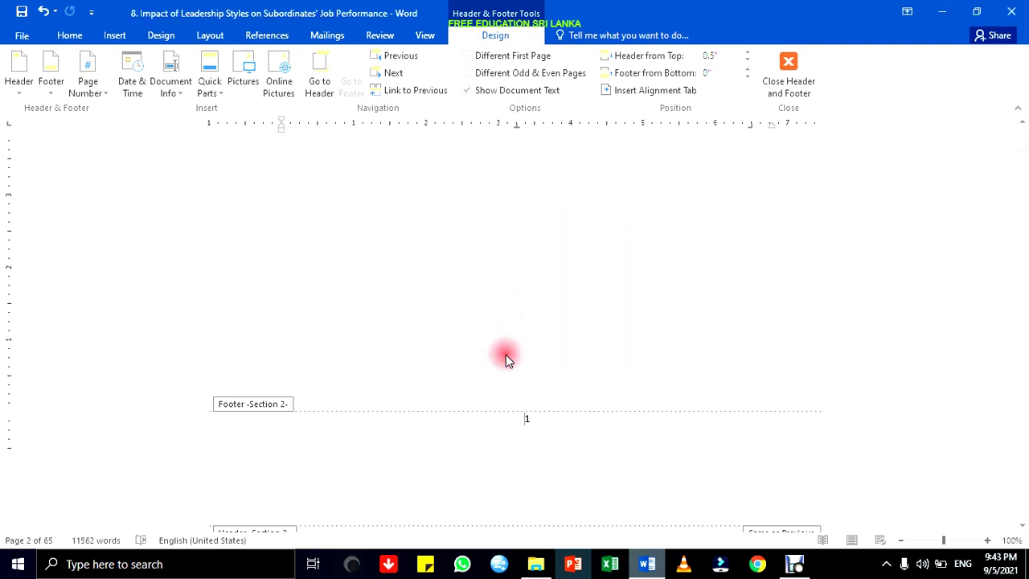
pyautogui.doubleClick(585, 279)
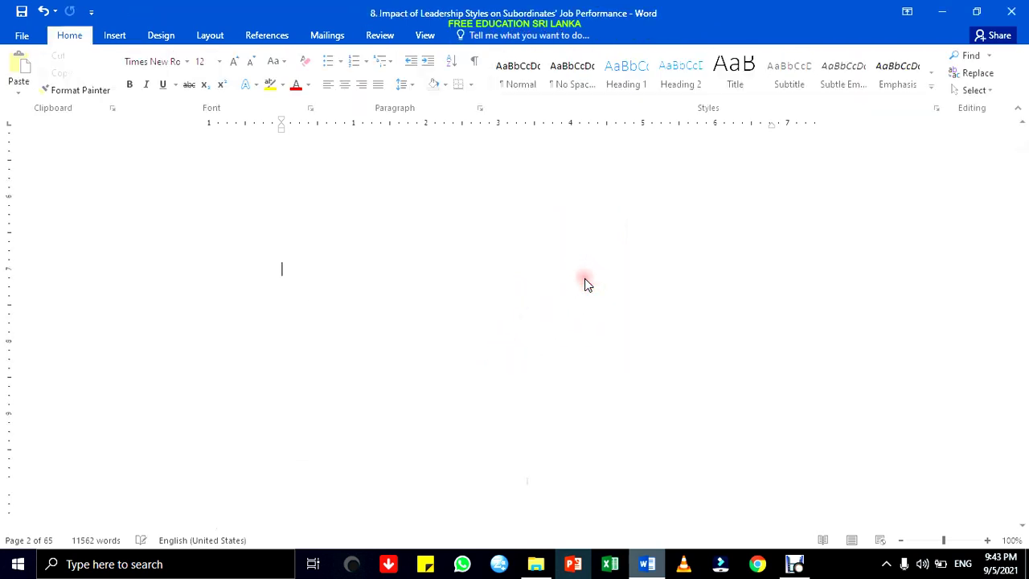
# Delete the page number from the Section 2 footer on the page before CHAPTER ONE, and leave footer editing
pyautogui.moveTo(1022, 145)
pyautogui.mouseDown()
pyautogui.moveTo(1019, 211)
pyautogui.moveTo(1019, 160)
pyautogui.mouseUp()
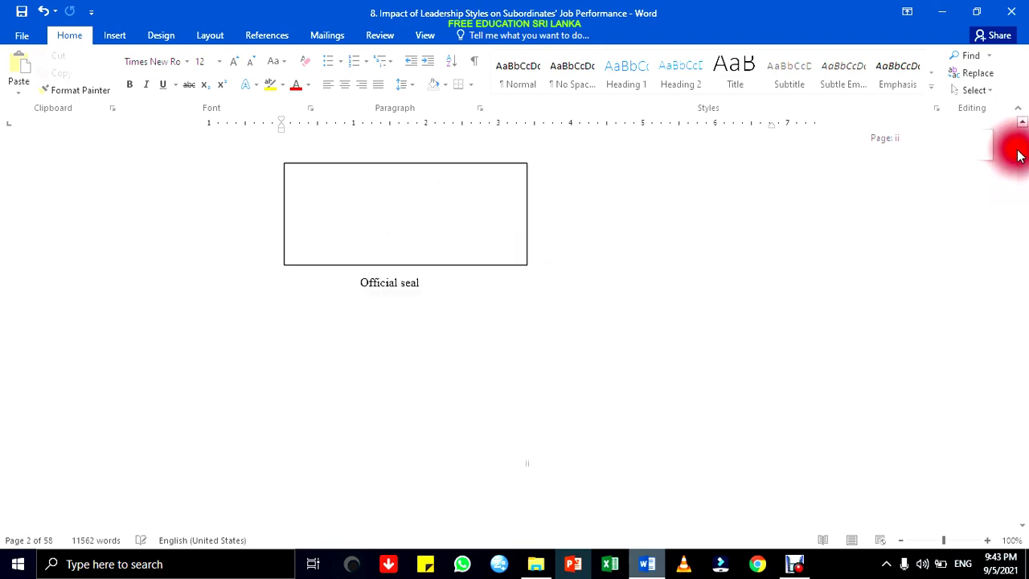
pyautogui.moveTo(1019, 144); pyautogui.dragTo(1017, 194)
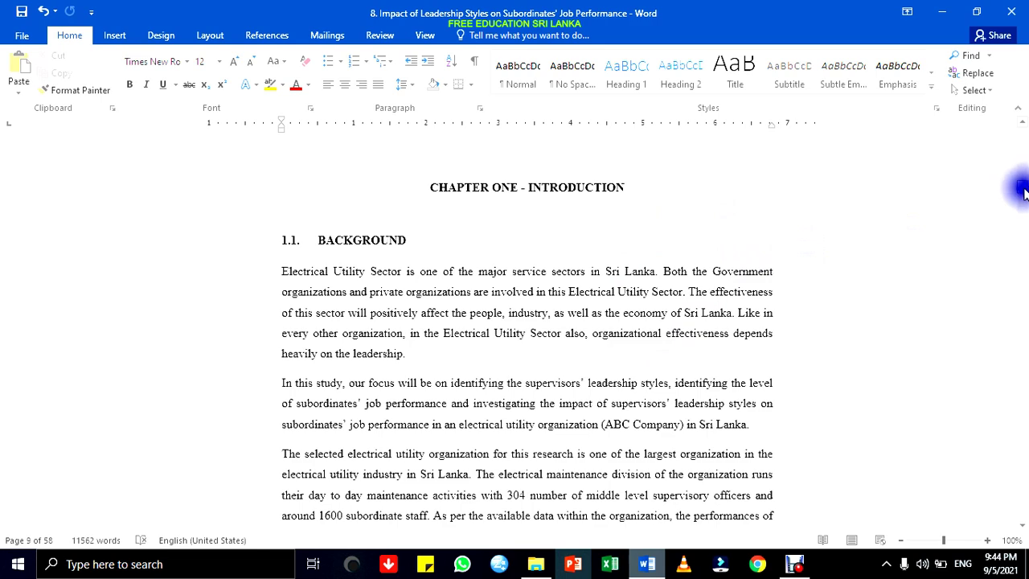
pyautogui.moveTo(1023, 193); pyautogui.dragTo(1023, 193)
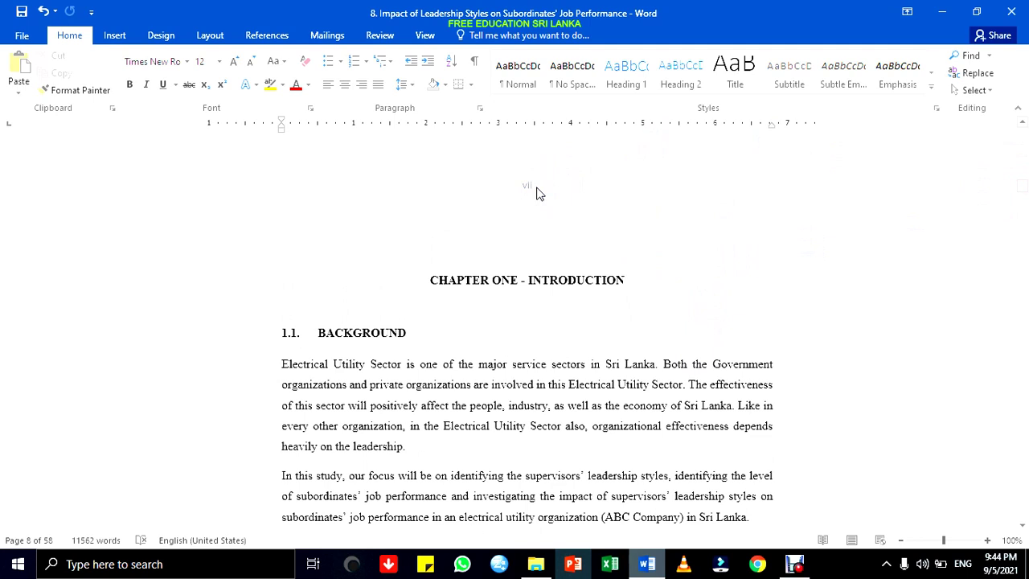
pyautogui.doubleClick(531, 187)
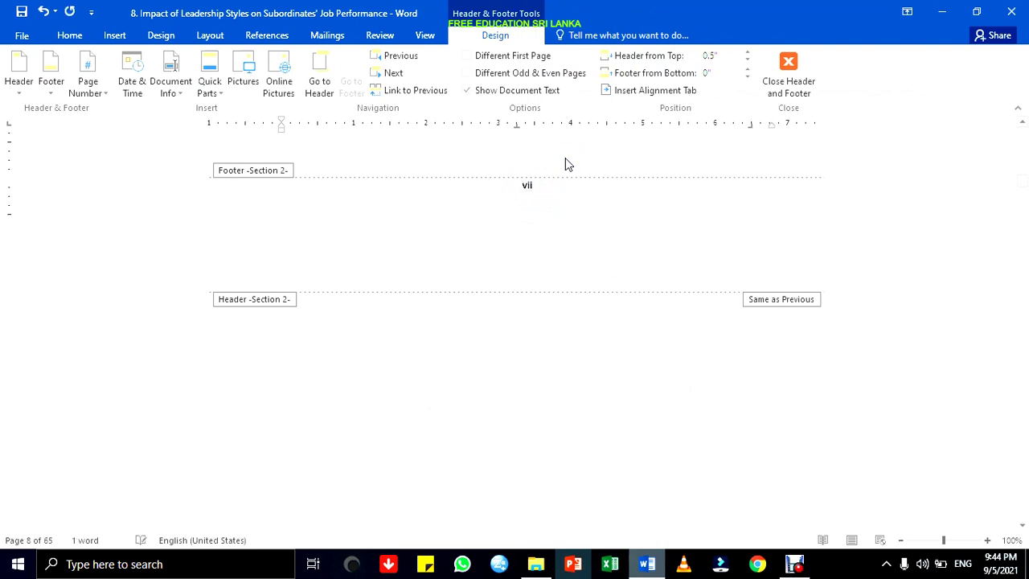
pyautogui.press('Delete')
pyautogui.click(619, 150)
pyautogui.click(591, 193)
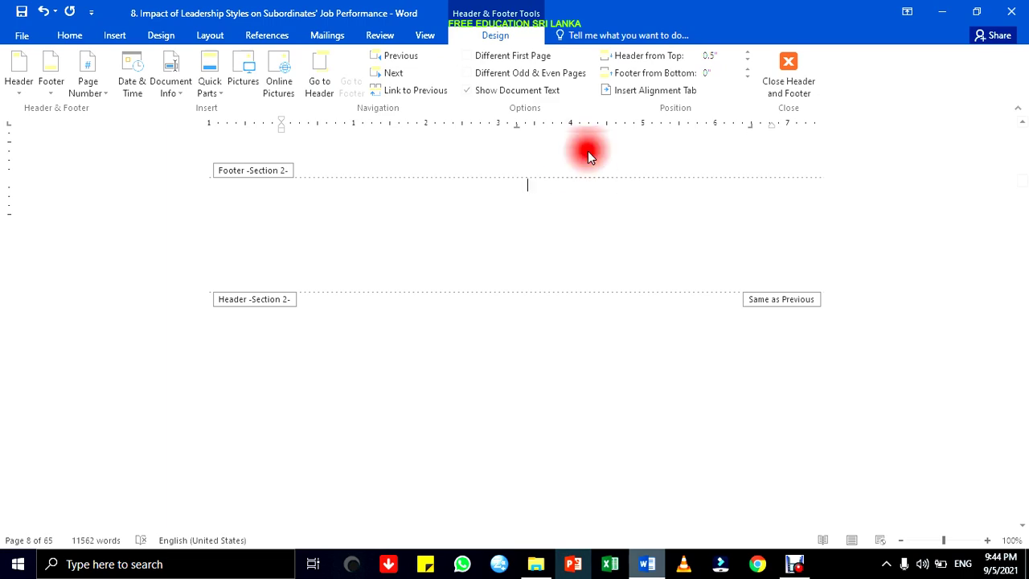
pyautogui.doubleClick(588, 152)
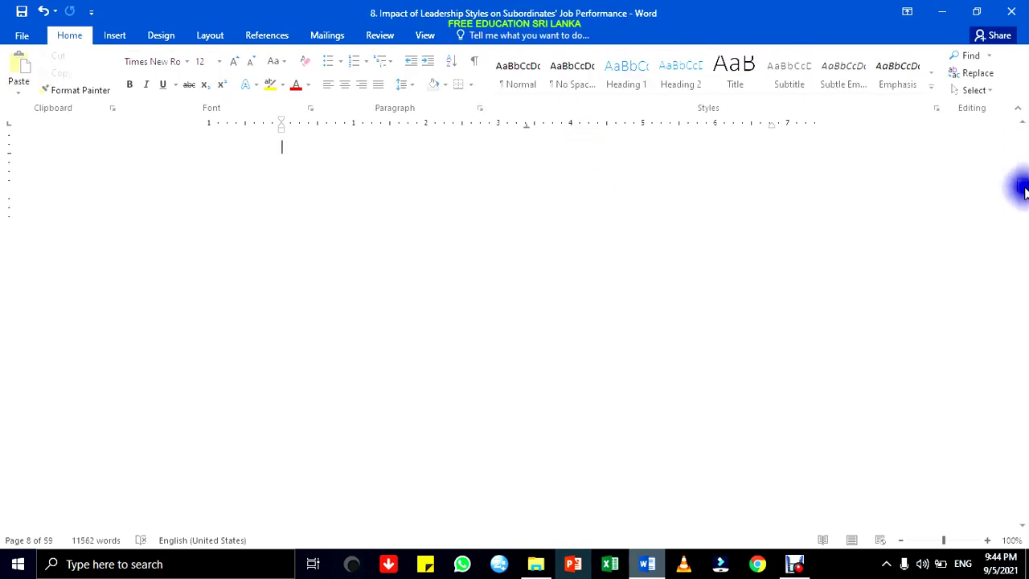
# Check the Section 2 footers back up to the title page and save the document
pyautogui.moveTo(1026, 190)
pyautogui.mouseDown()
pyautogui.moveTo(1026, 123)
pyautogui.moveTo(1011, 436)
pyautogui.moveTo(1018, 501)
pyautogui.moveTo(1004, 191)
pyautogui.moveTo(1018, 120)
pyautogui.mouseUp()
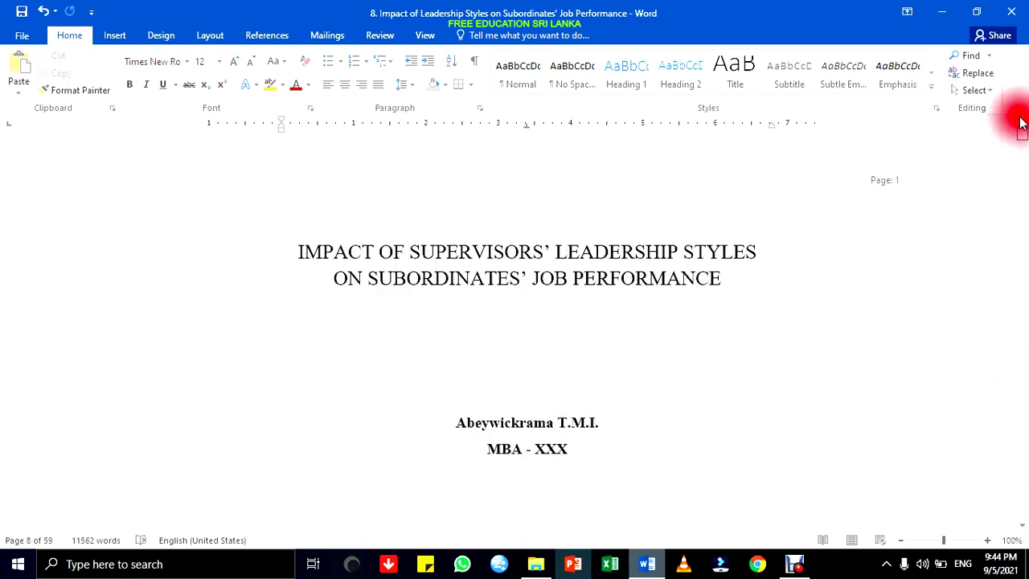
pyautogui.click(21, 12)
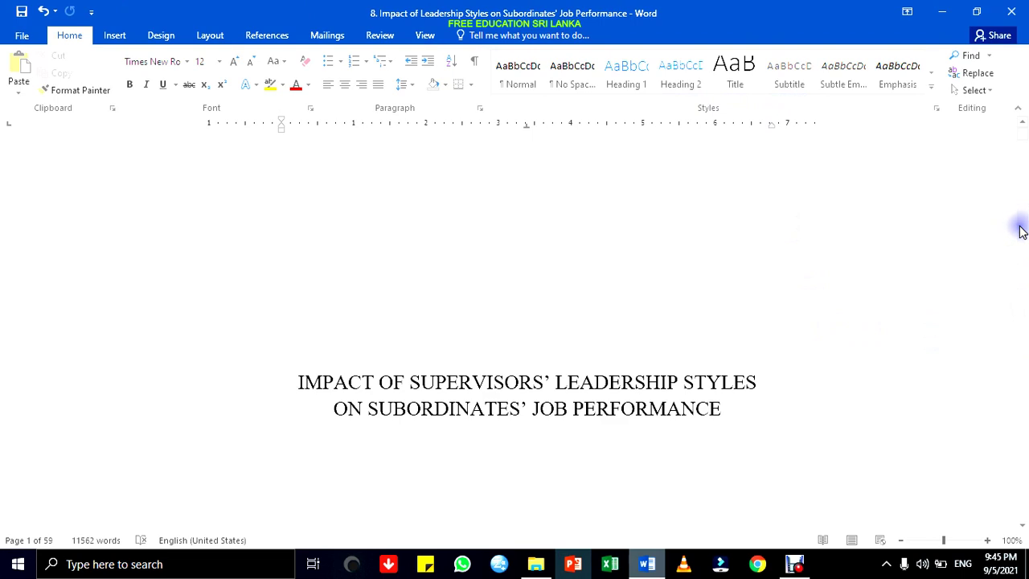
# Open the Section 2 footer above CERTIFICATION and set its page number format to 1, 2, 3, …
pyautogui.moveTo(1021, 138); pyautogui.dragTo(1022, 149)
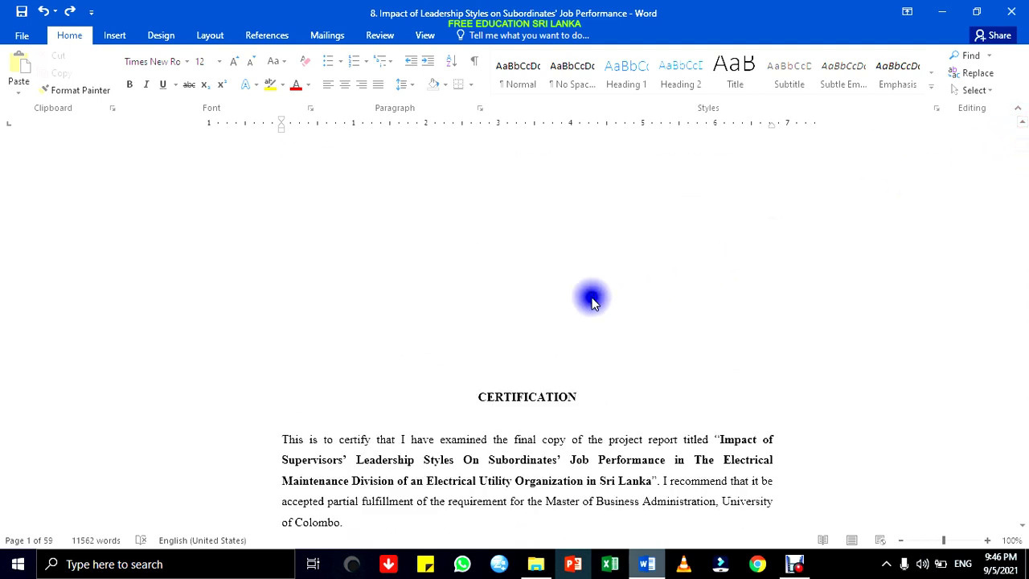
pyautogui.doubleClick(542, 322)
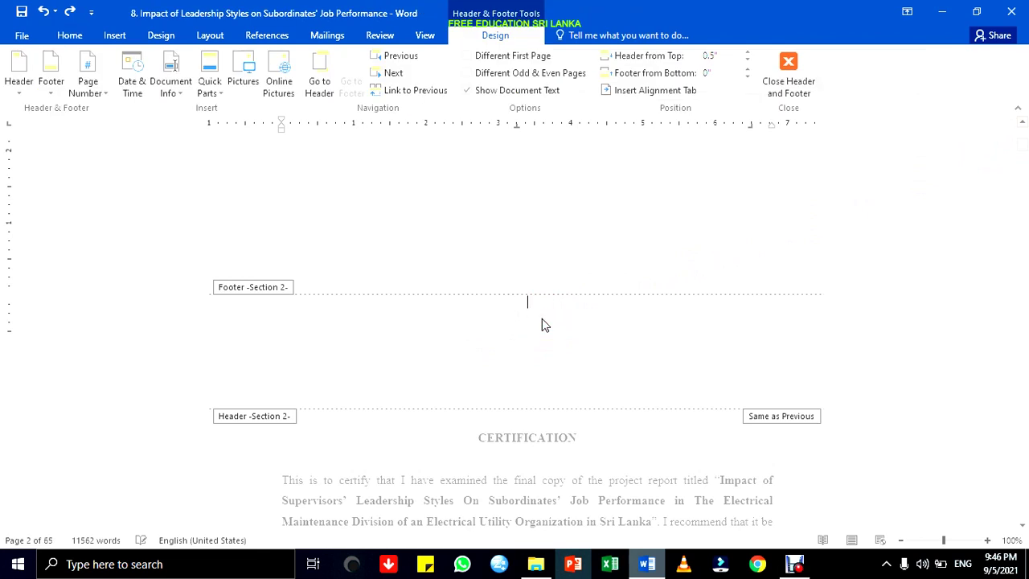
pyautogui.click(86, 74)
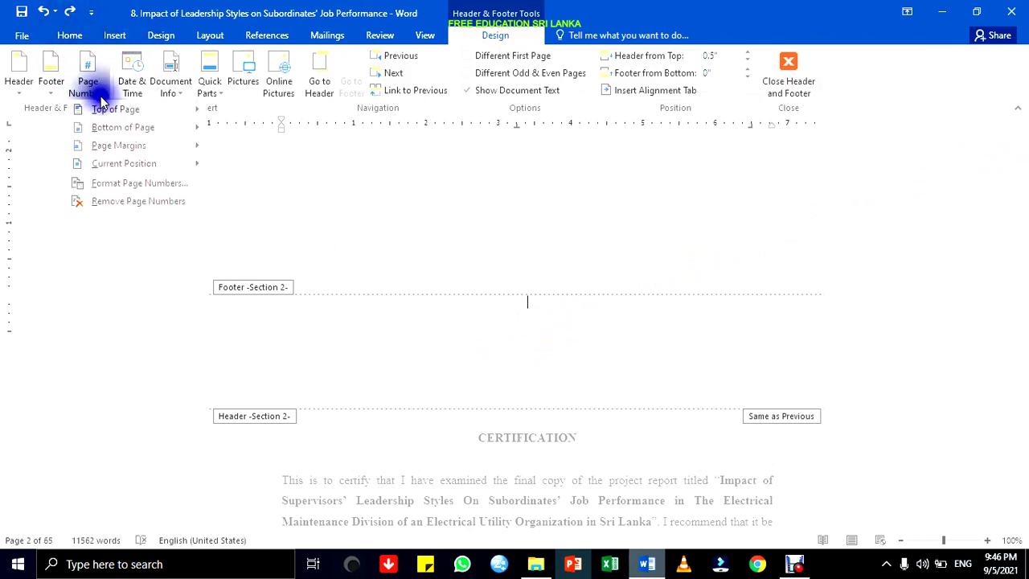
pyautogui.click(133, 183)
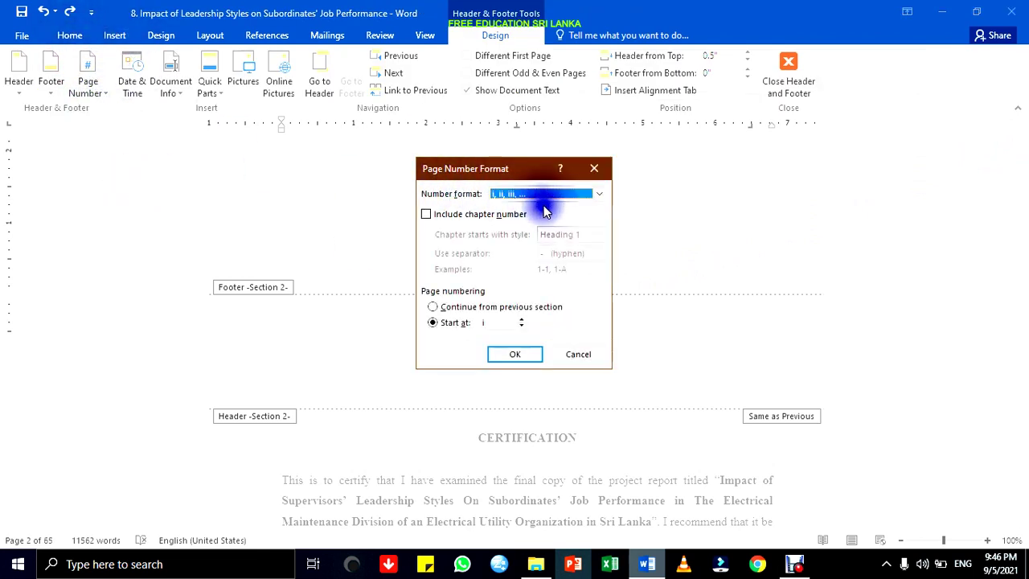
pyautogui.click(599, 197)
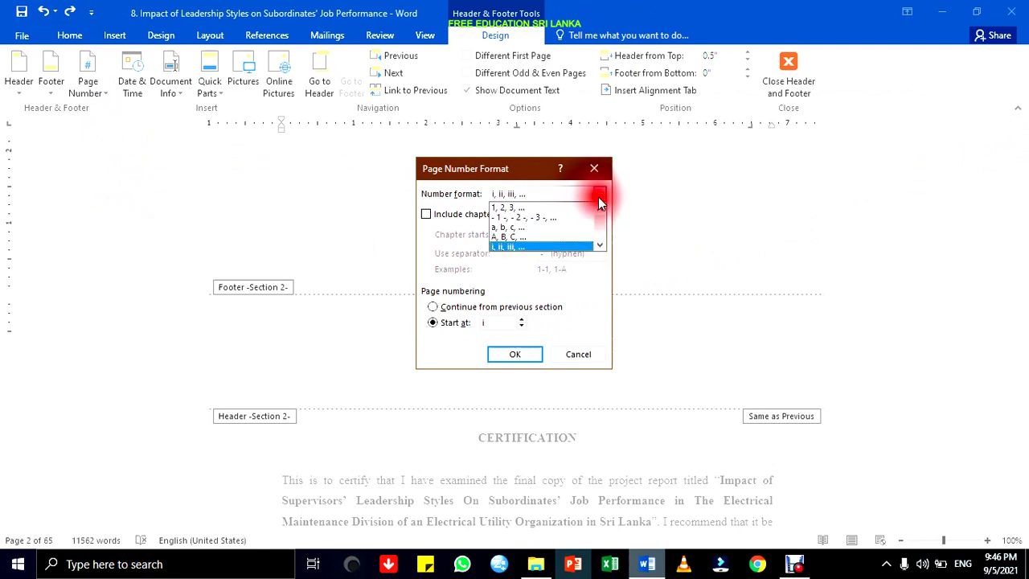
pyautogui.click(554, 209)
pyautogui.click(517, 353)
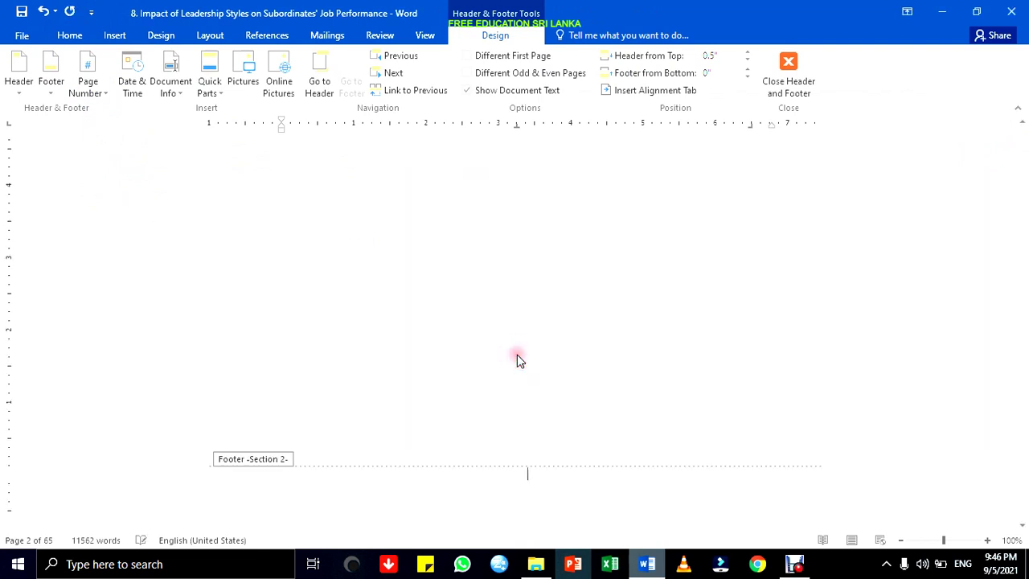
# Insert a Plain Number 2 page number at the bottom of the Section 2 pages and leave footer editing
pyautogui.click(90, 85)
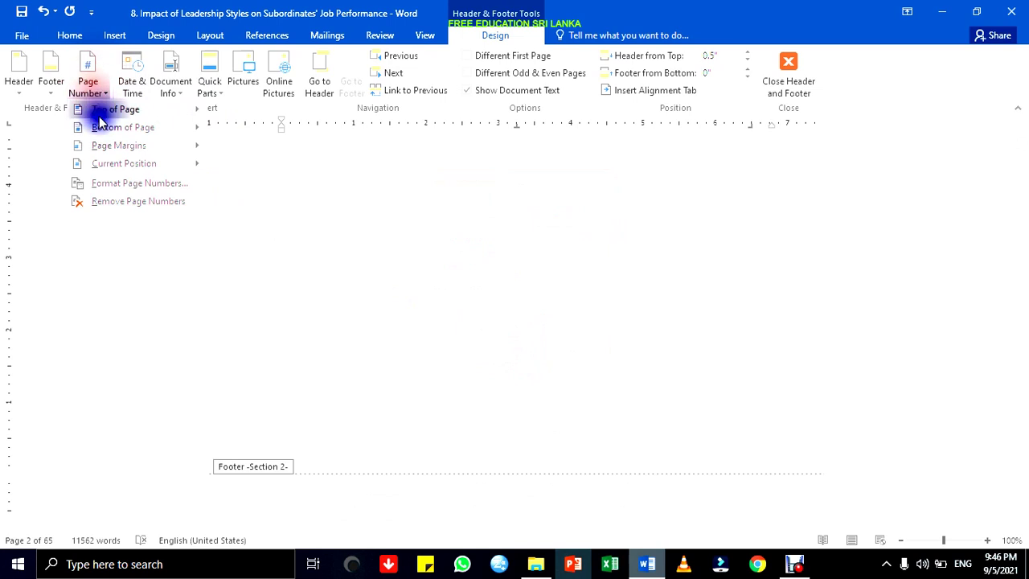
pyautogui.click(114, 136)
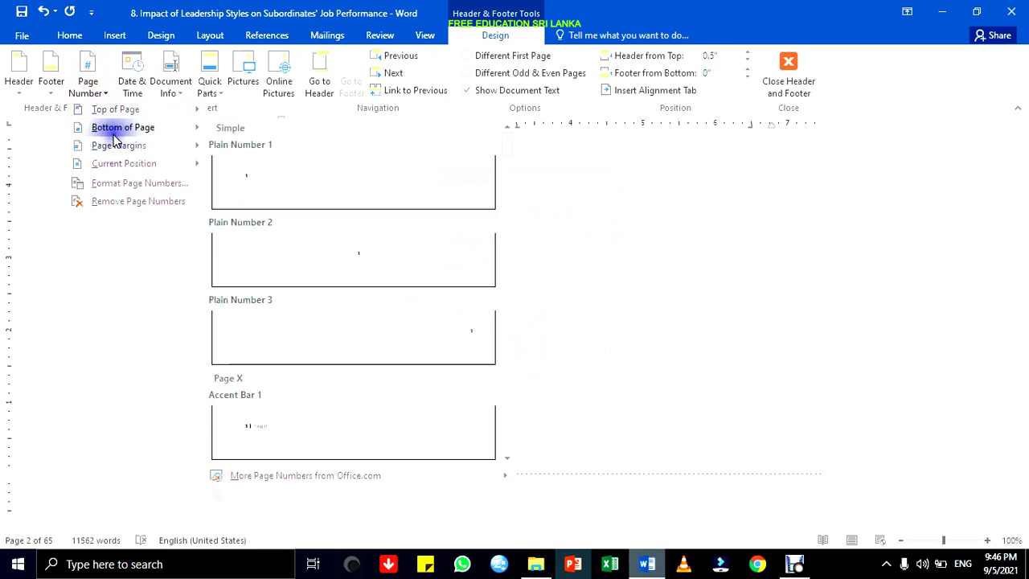
pyautogui.click(326, 262)
pyautogui.doubleClick(517, 278)
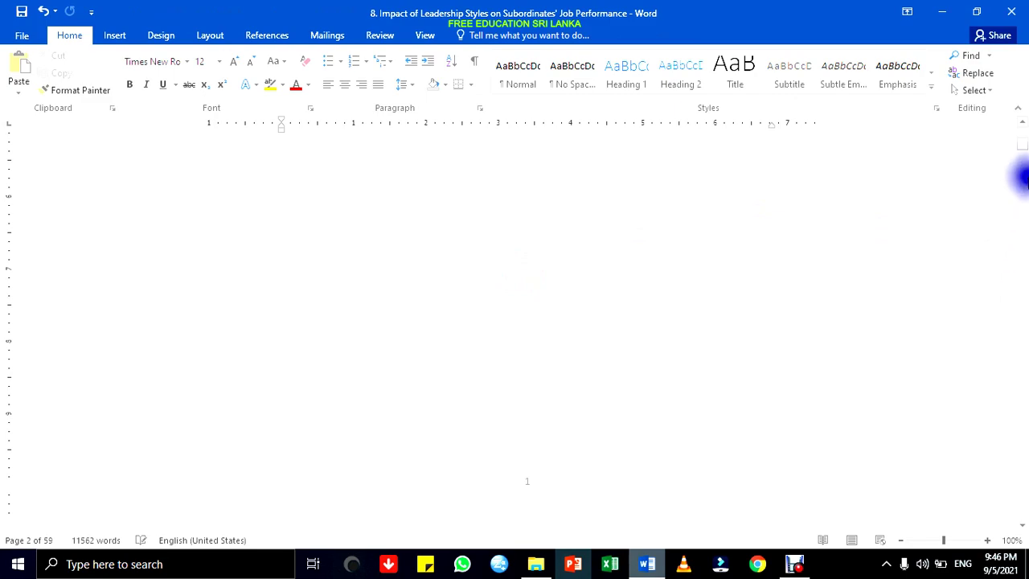
pyautogui.moveTo(1022, 144)
pyautogui.mouseDown()
pyautogui.moveTo(1023, 135)
pyautogui.moveTo(1022, 203)
pyautogui.moveTo(1024, 129)
pyautogui.mouseUp()
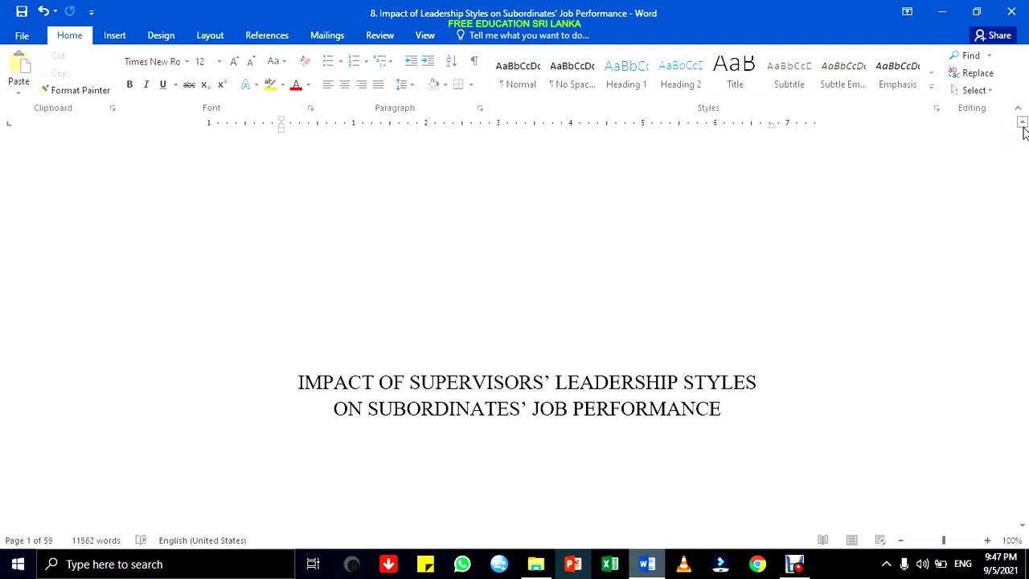